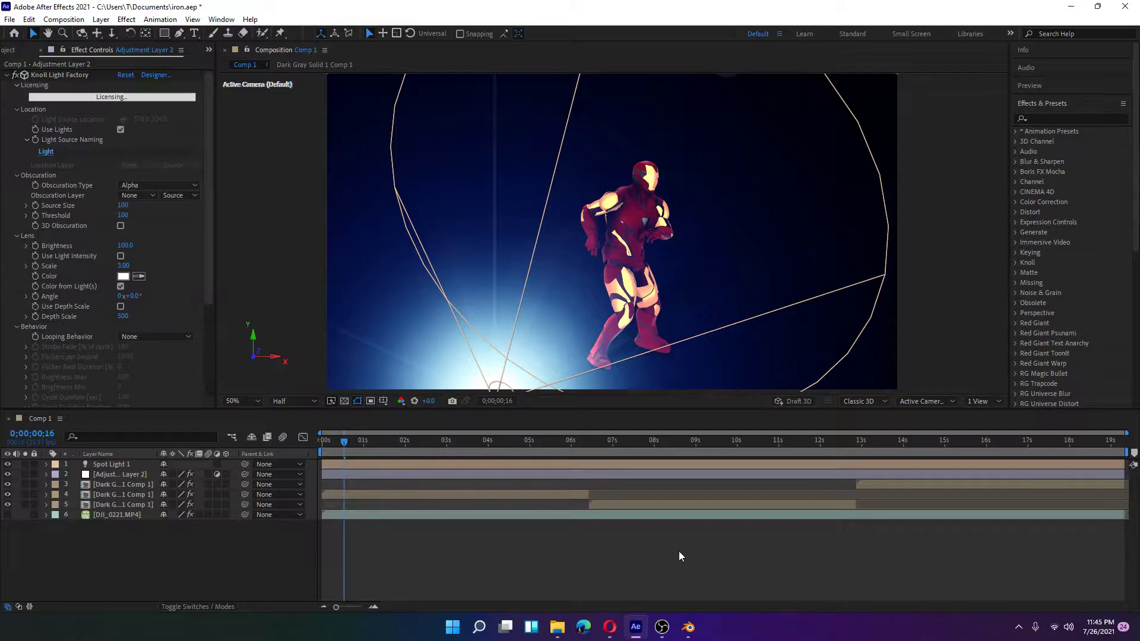
- Switch to the Opera browser and examine the free Ironman mk85 3D model page on CGTrader
click(610, 627)
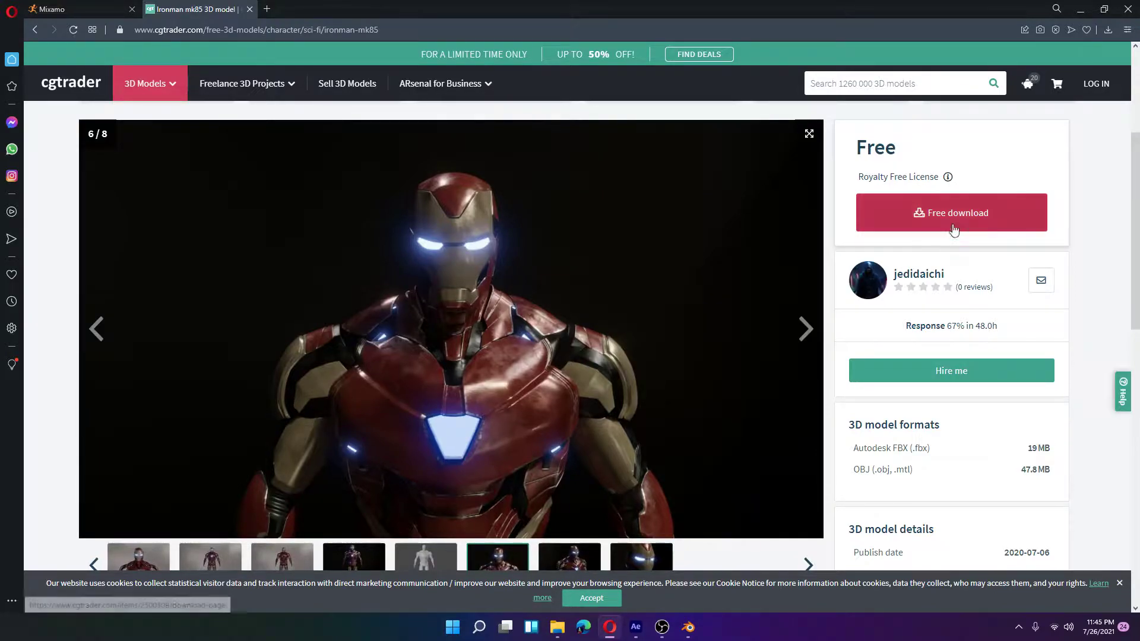
scroll(687, 378, down, 1)
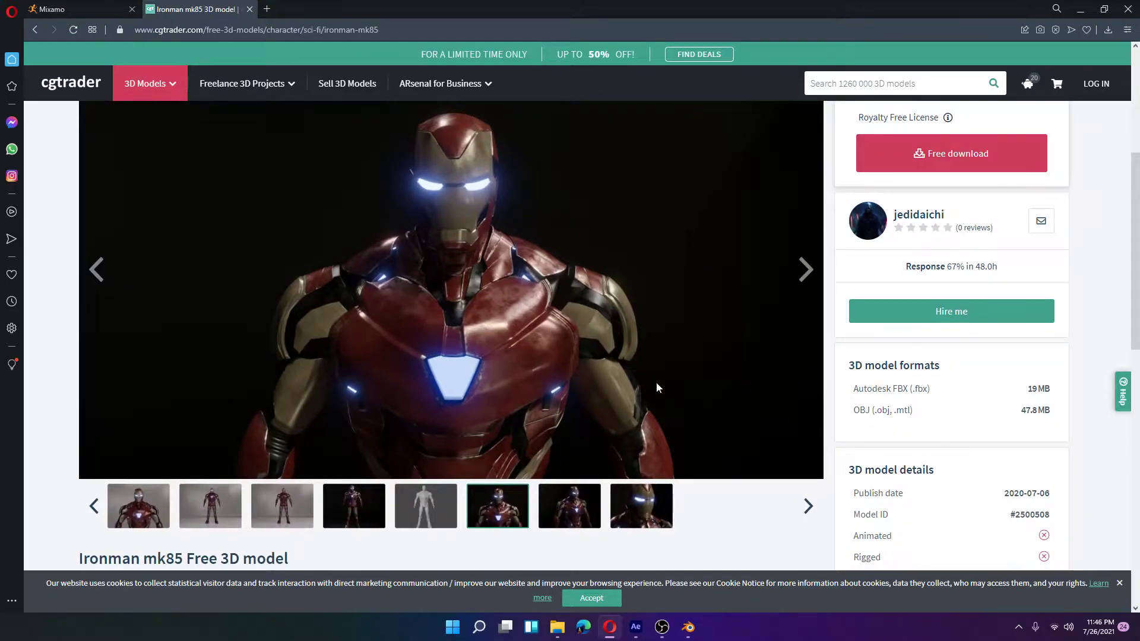
scroll(653, 374, up, 5)
scroll(618, 351, down, 4)
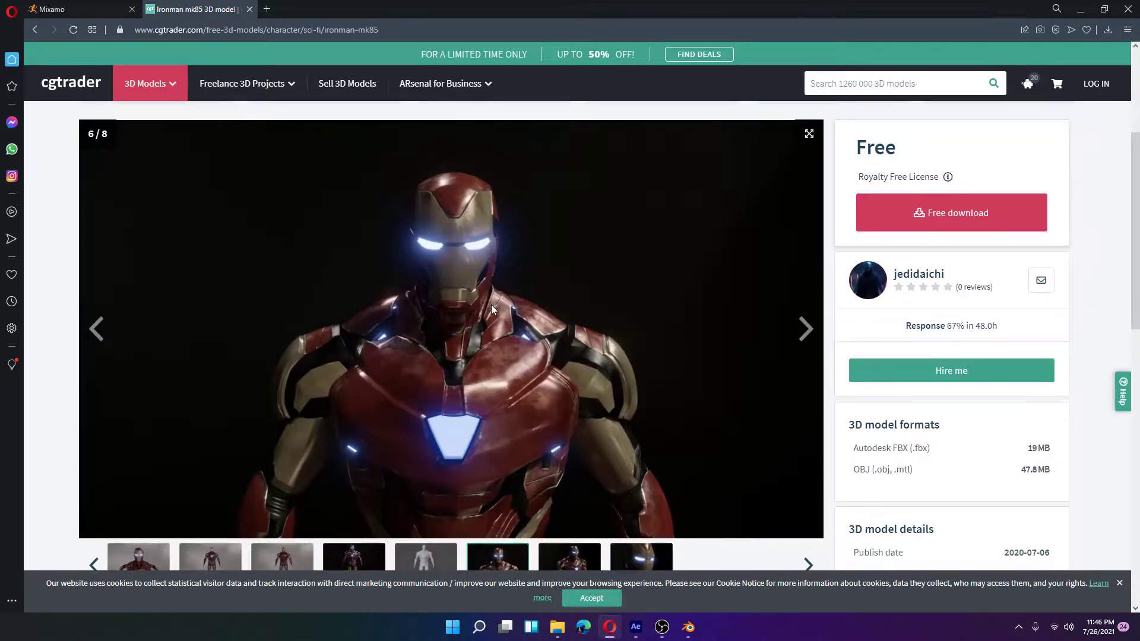
- Switch to the Mixamo page, view the character upload dialog, and close it without uploading a file
click(77, 9)
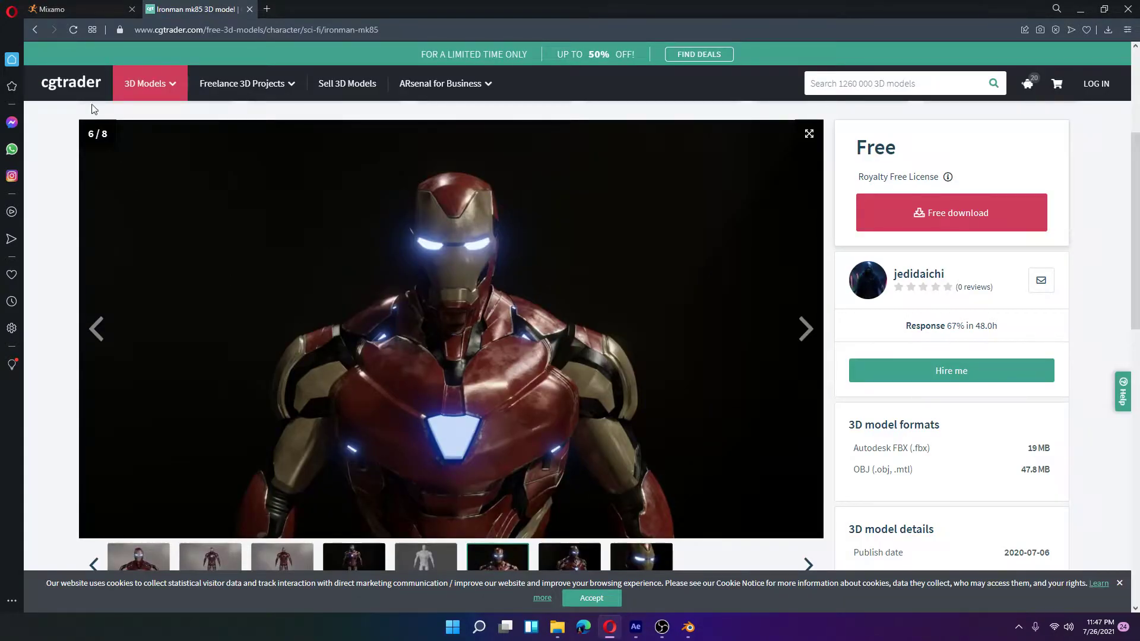
key(ctrl+Tab)
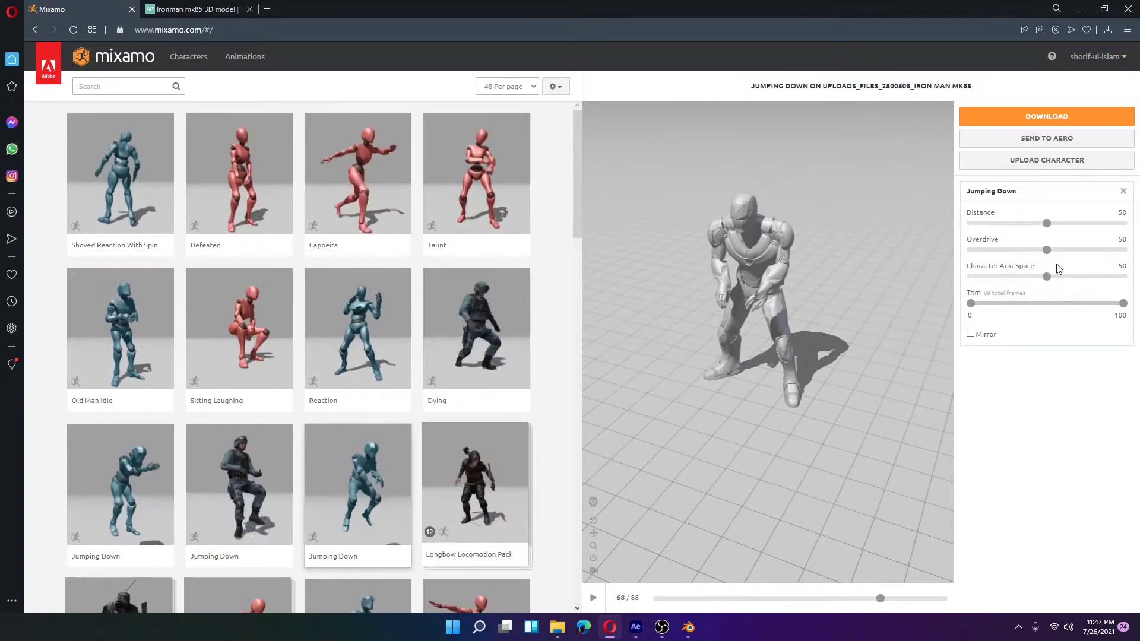
click(1047, 160)
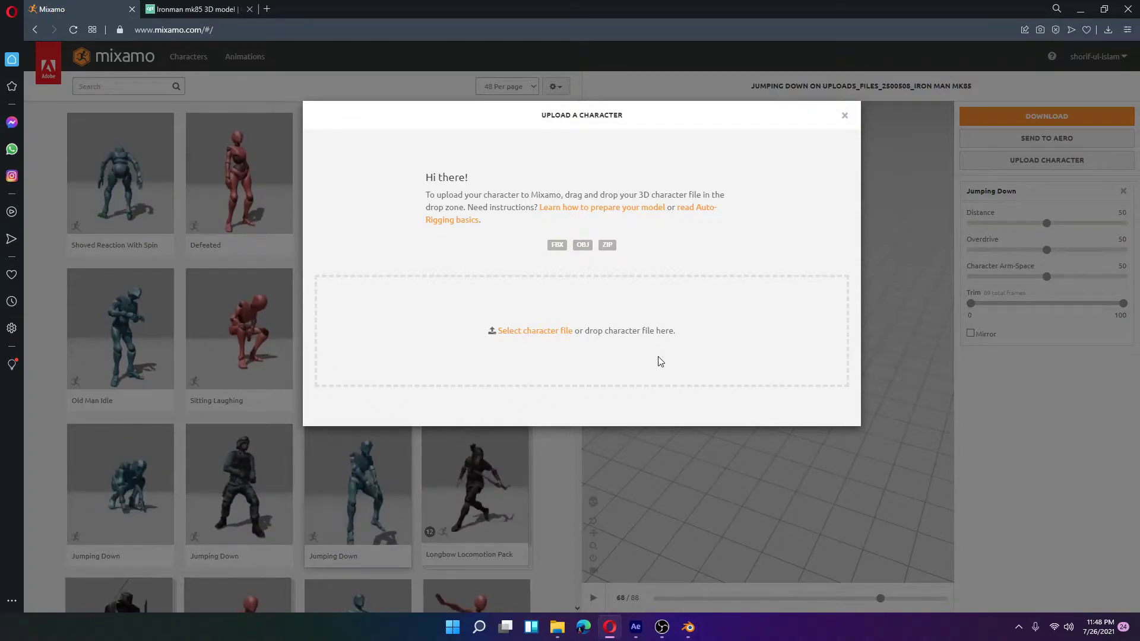
click(844, 116)
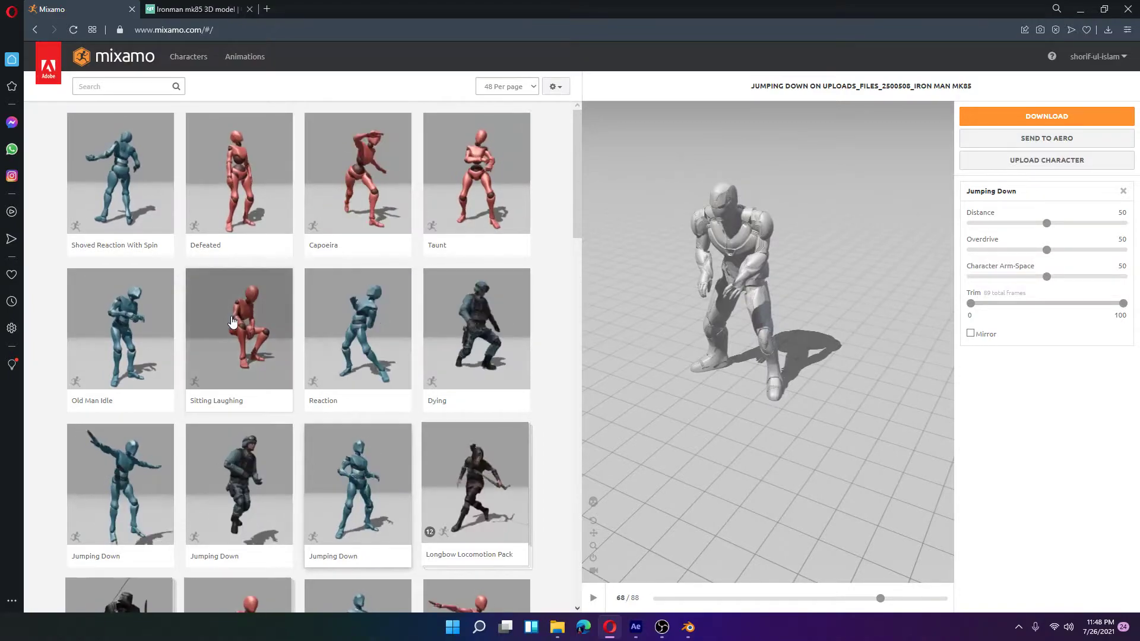
- Apply the Shoved Reaction With Spin animation to the Iron Man character and preview it
click(130, 196)
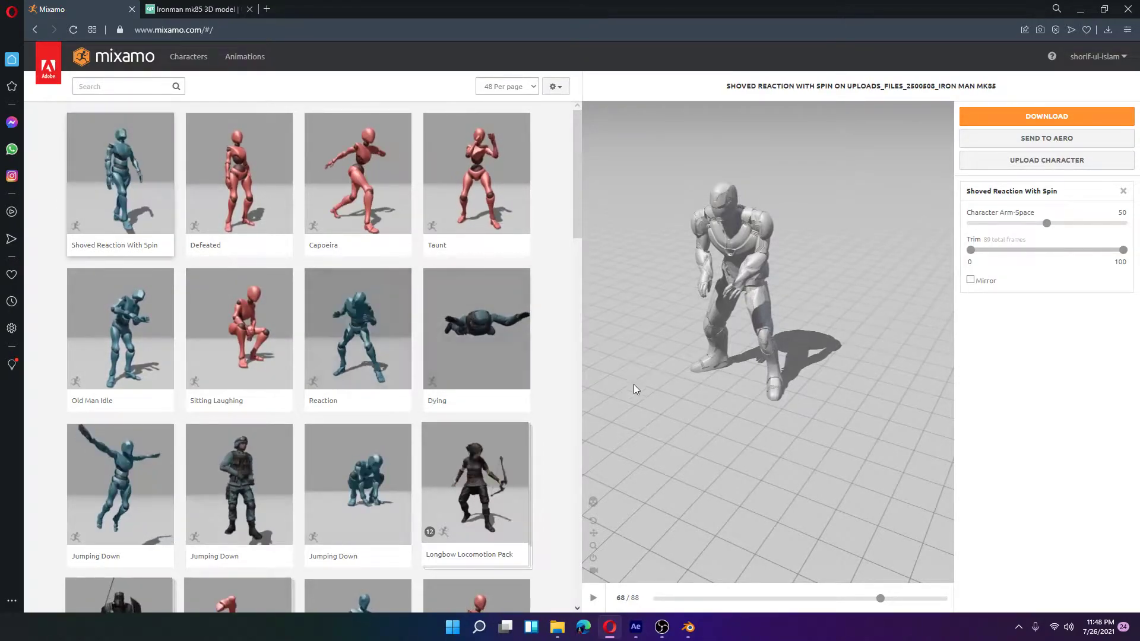
click(133, 227)
scroll(265, 287, down, 3)
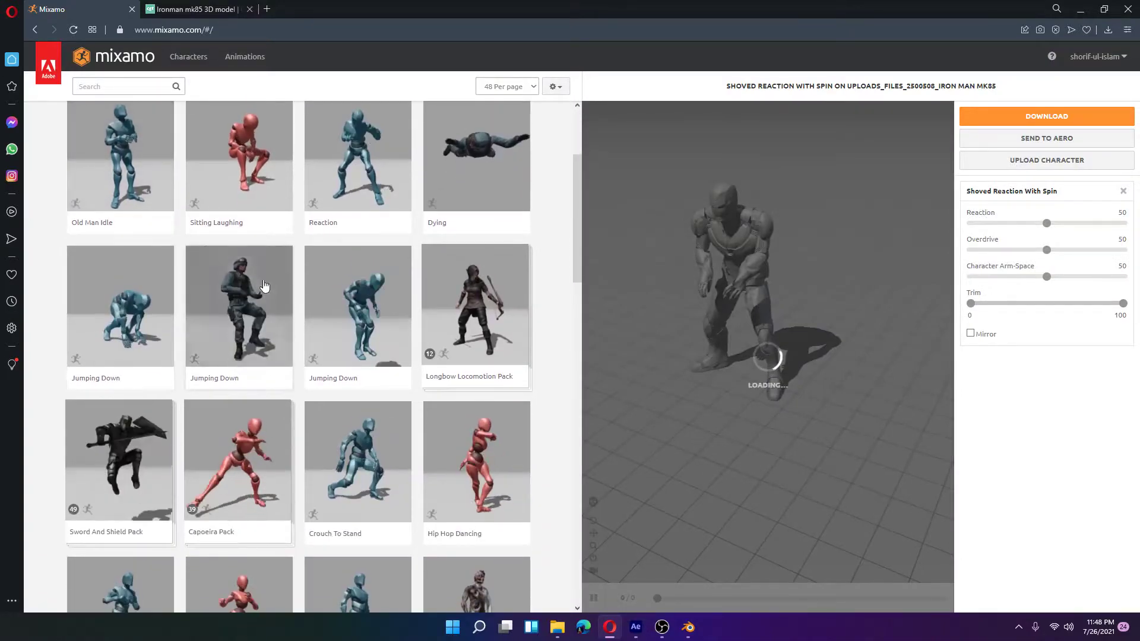
scroll(265, 287, down, 5)
scroll(291, 338, up, 8)
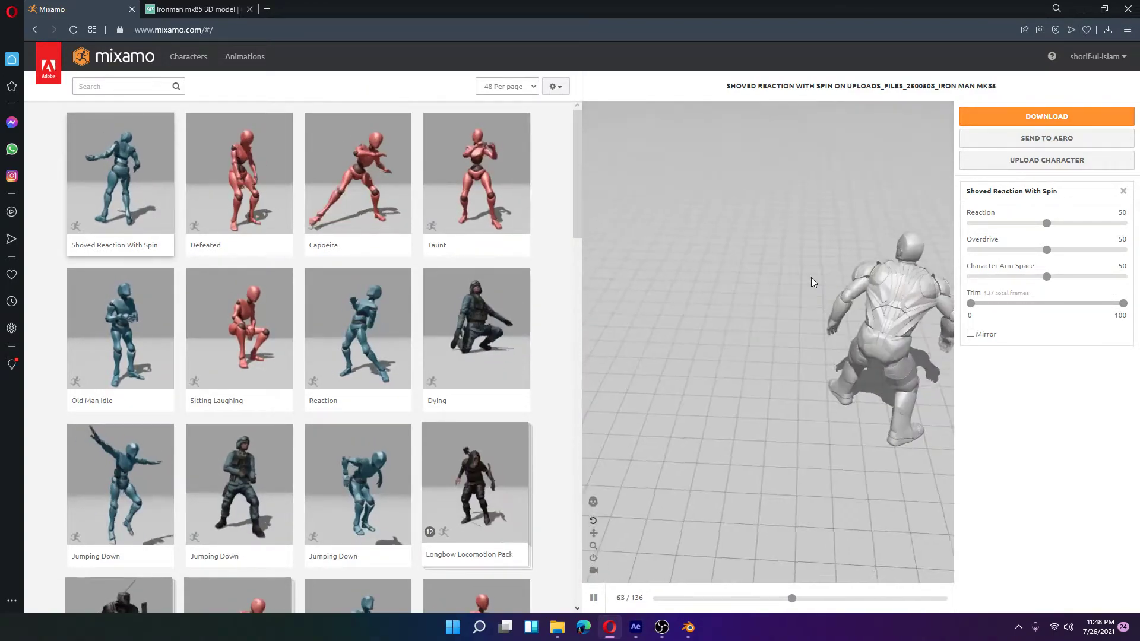
- Apply the third Jumping Down animation in the library to the Iron Man character
scroll(390, 309, down, 3)
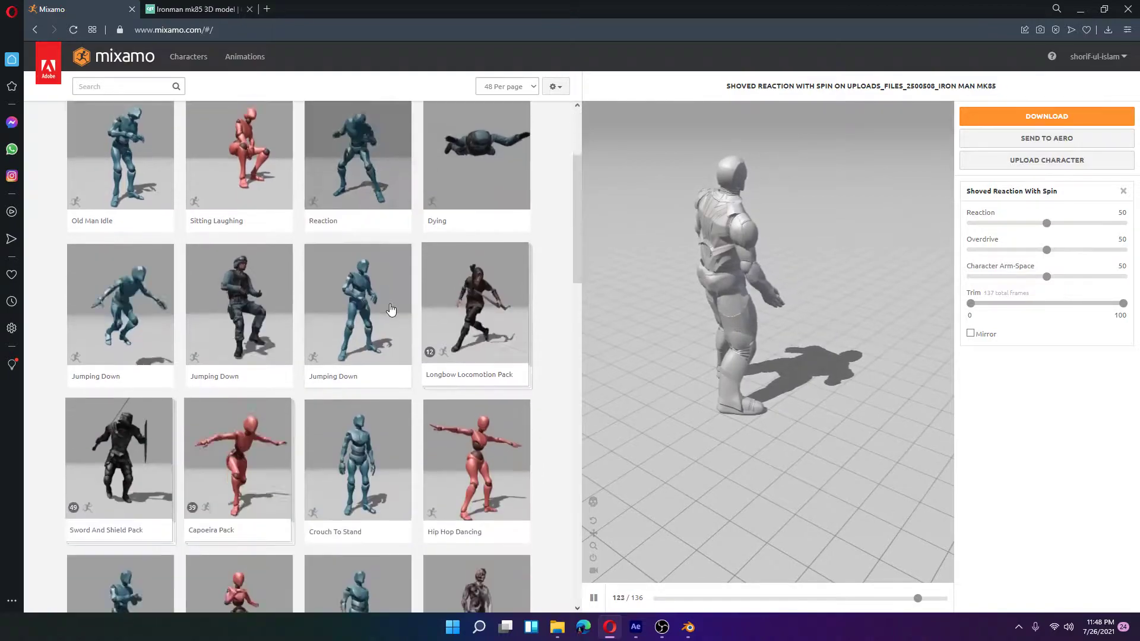
click(333, 284)
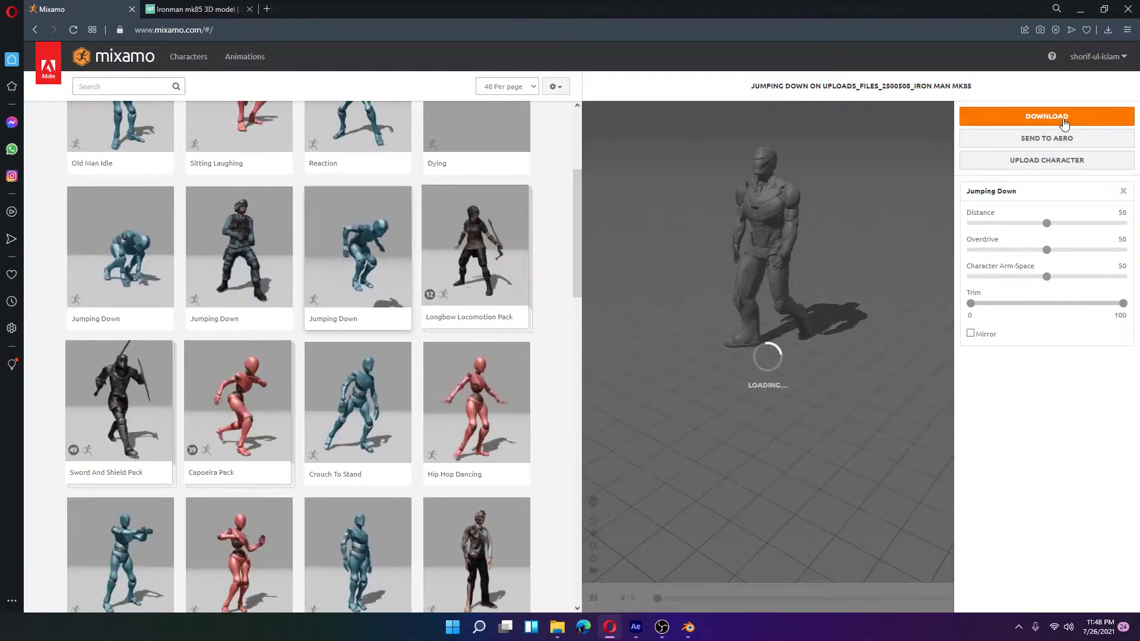
- Review the Jumping Down download settings for format, skin, frames per second and keyframe reduction, and cancel the download
click(1064, 123)
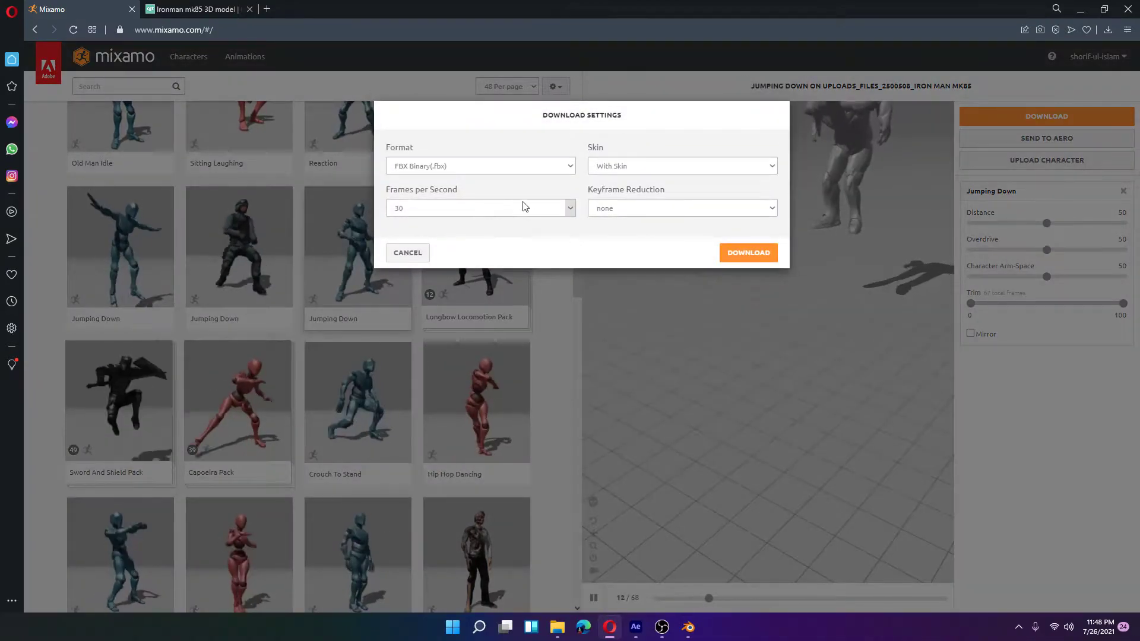
click(527, 205)
click(631, 251)
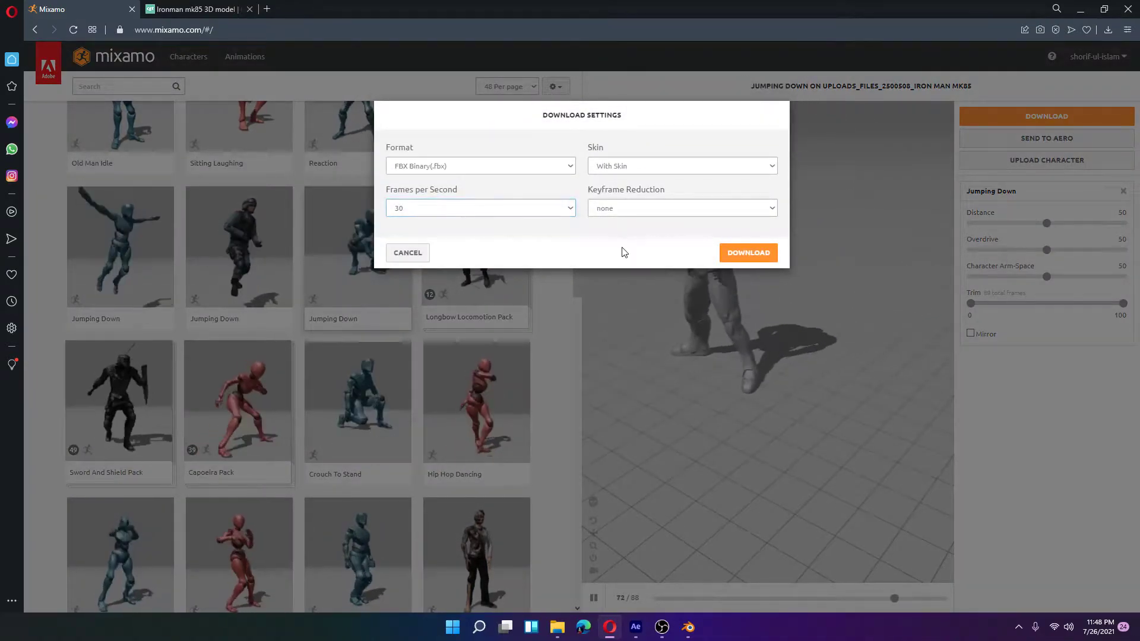
click(525, 166)
click(616, 163)
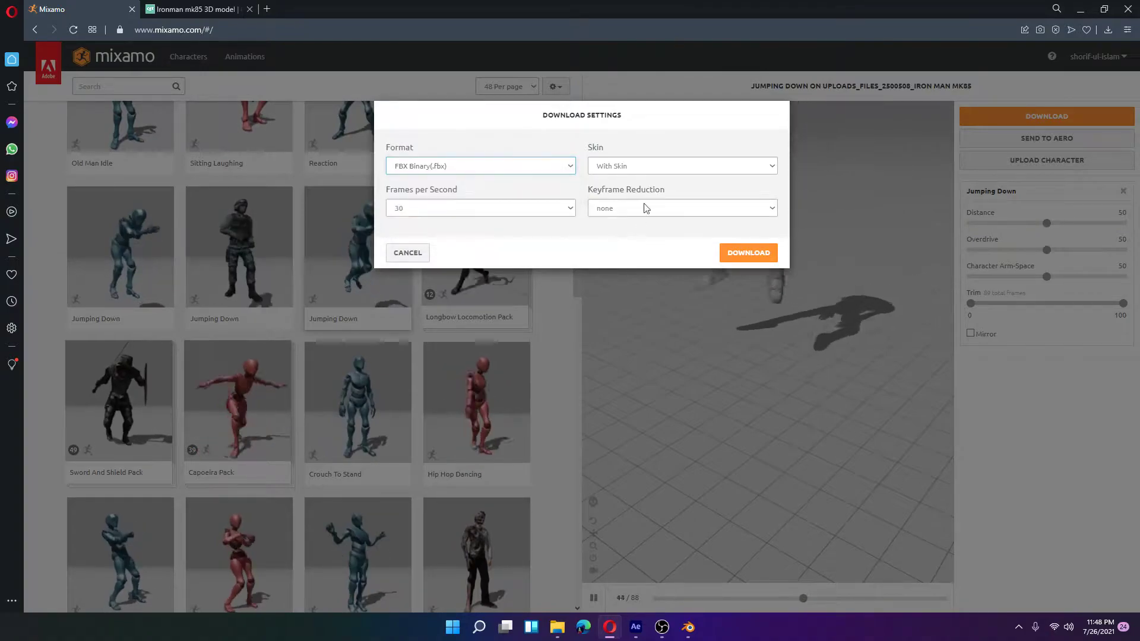
click(721, 166)
click(718, 194)
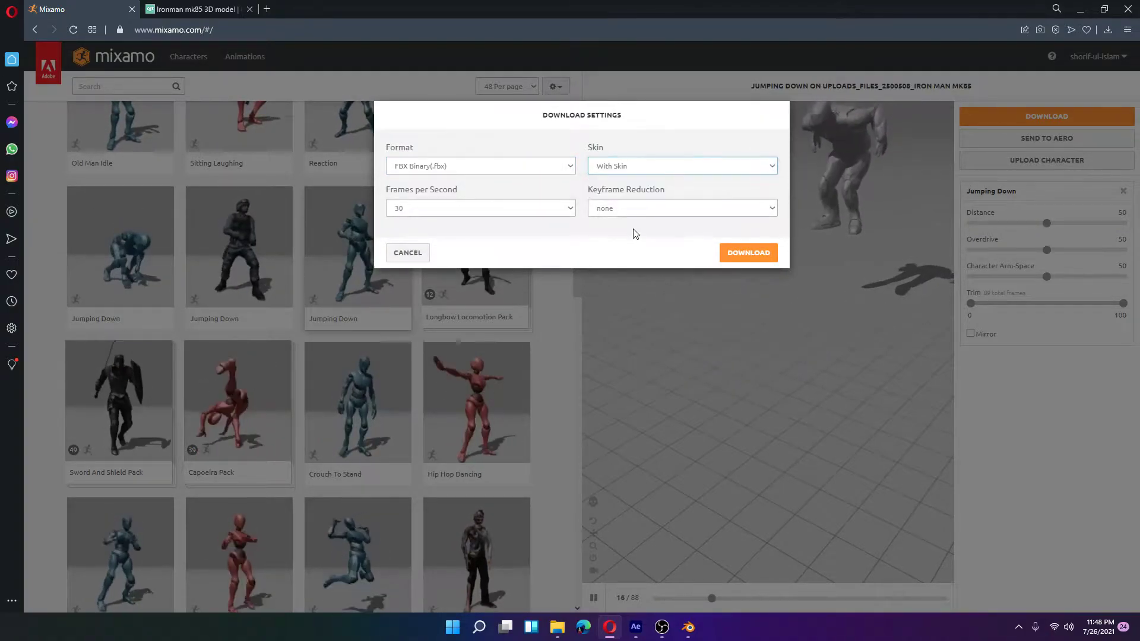
click(675, 208)
click(536, 236)
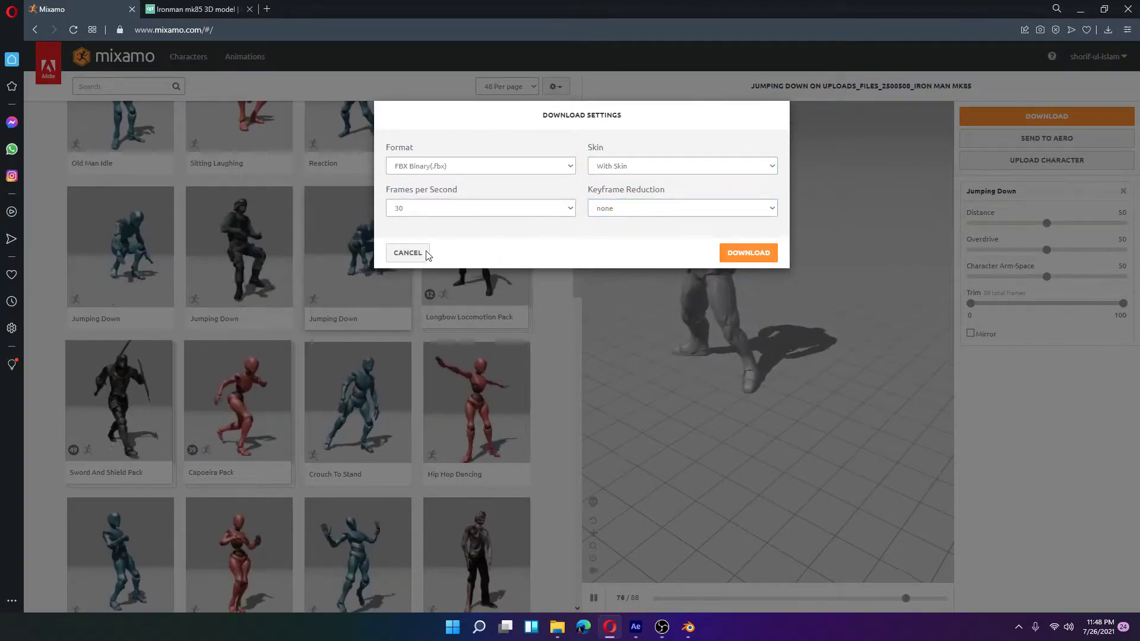
click(407, 252)
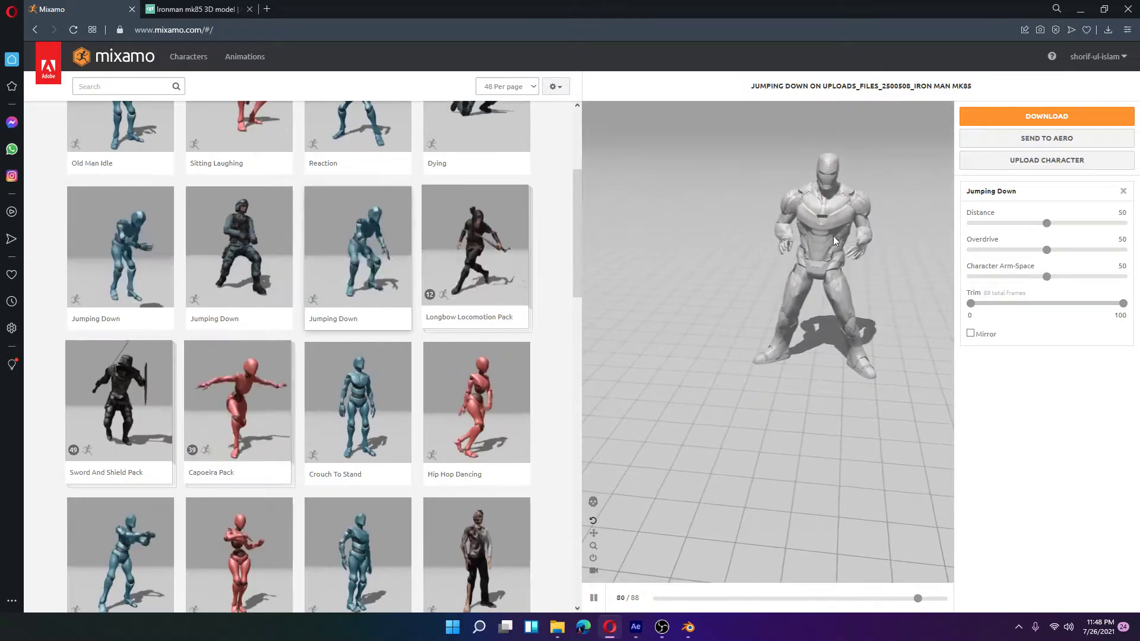
- Examine the Jumping Down animation on the character and browse the other animations in the library
drag(772, 260, 813, 250)
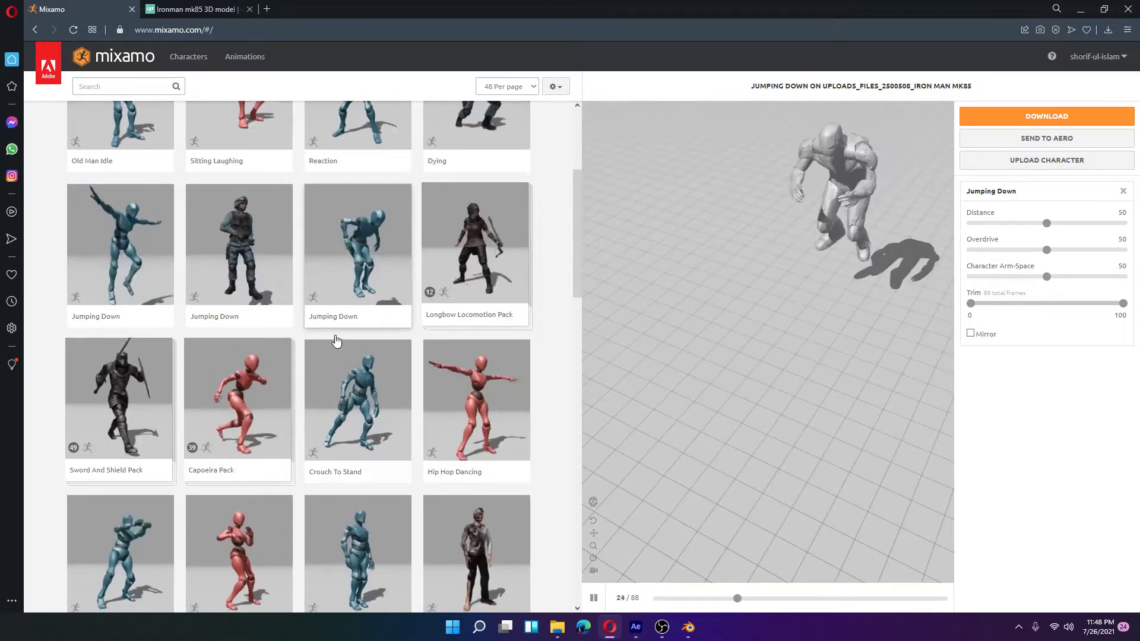
scroll(333, 333, down, 15)
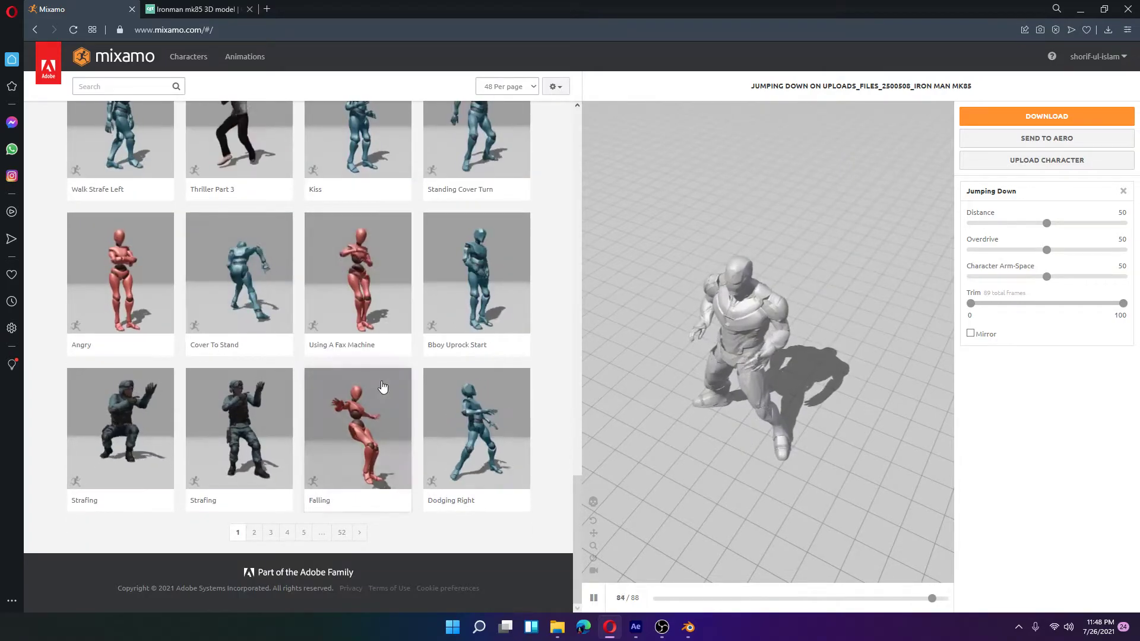
scroll(321, 383, up, 10)
scroll(354, 410, up, 3)
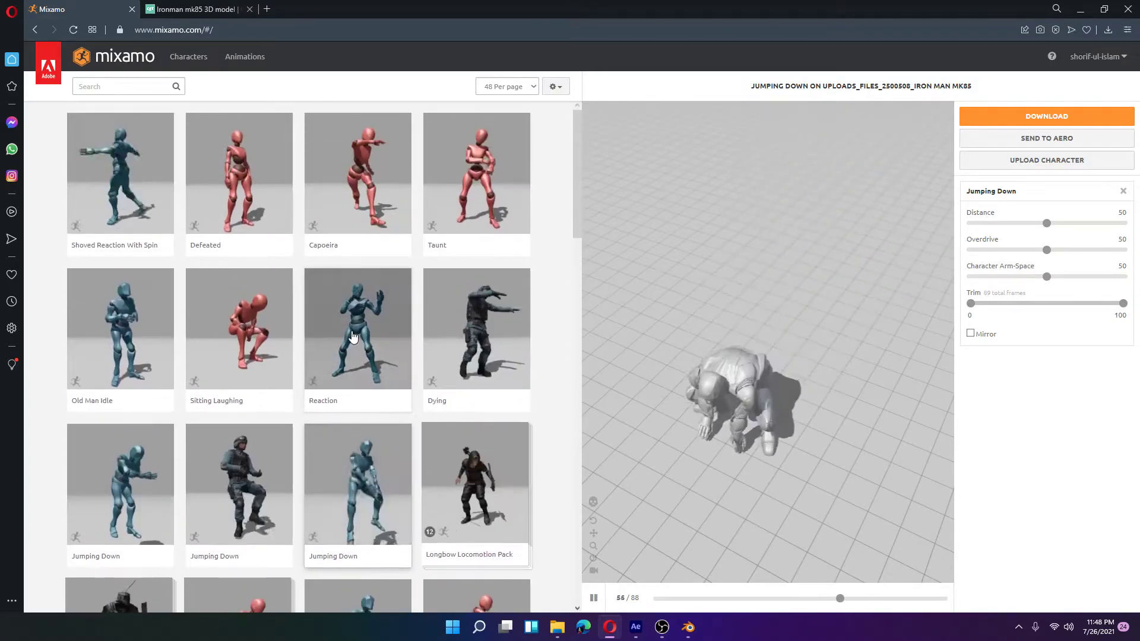
scroll(407, 312, down, 13)
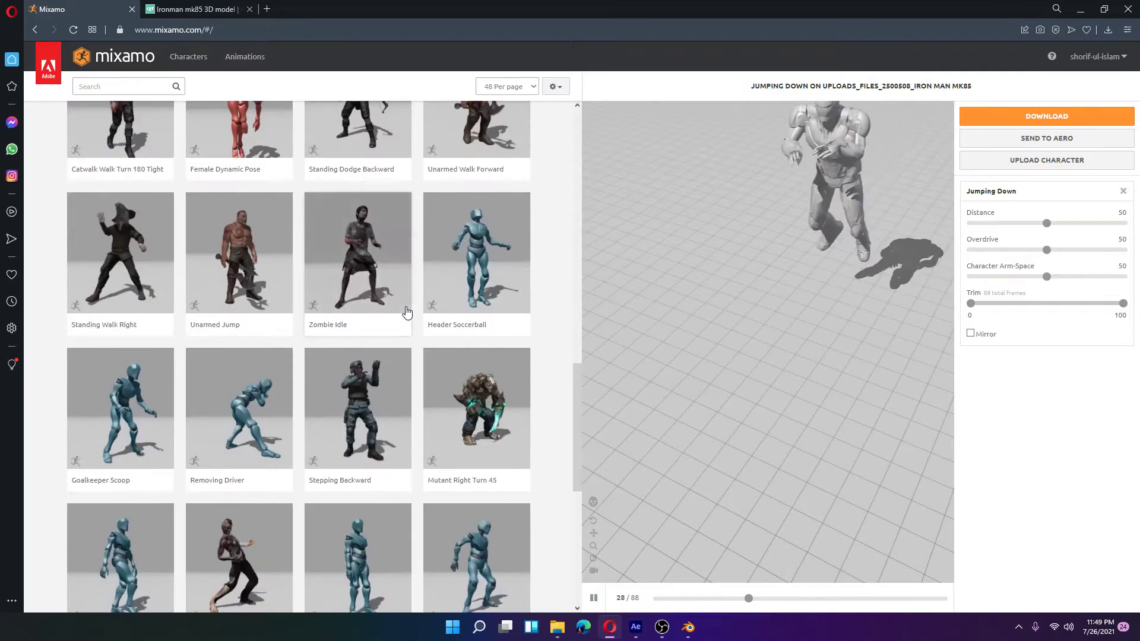
scroll(440, 326, up, 7)
scroll(443, 333, up, 10)
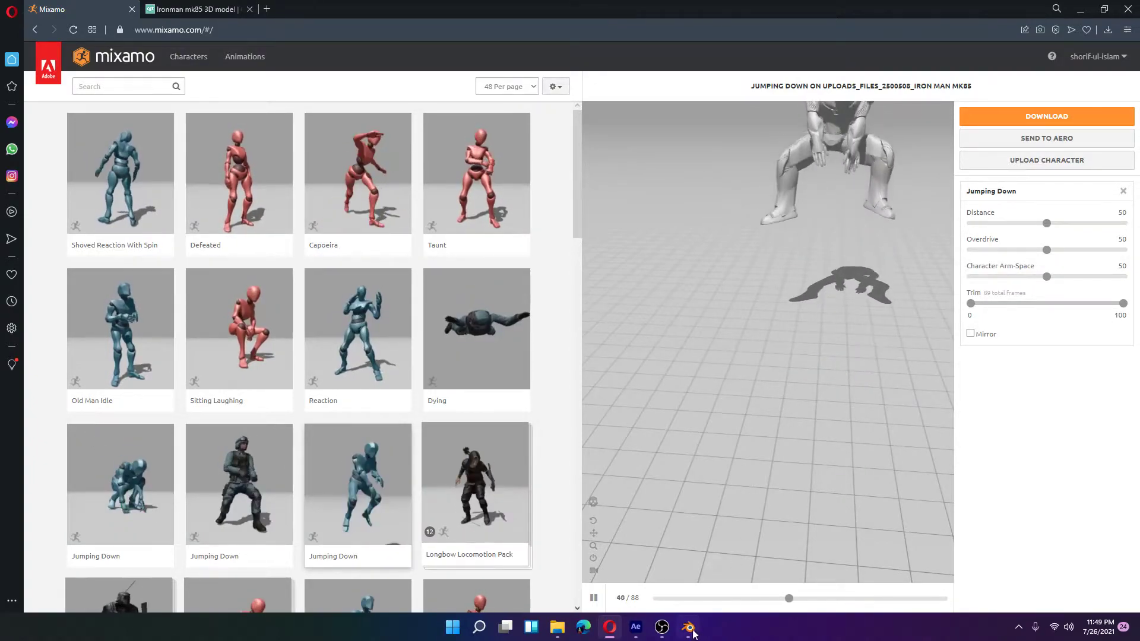
- Switch to Blender and delete the default camera, cube and light from the scene
key(alt+Tab)
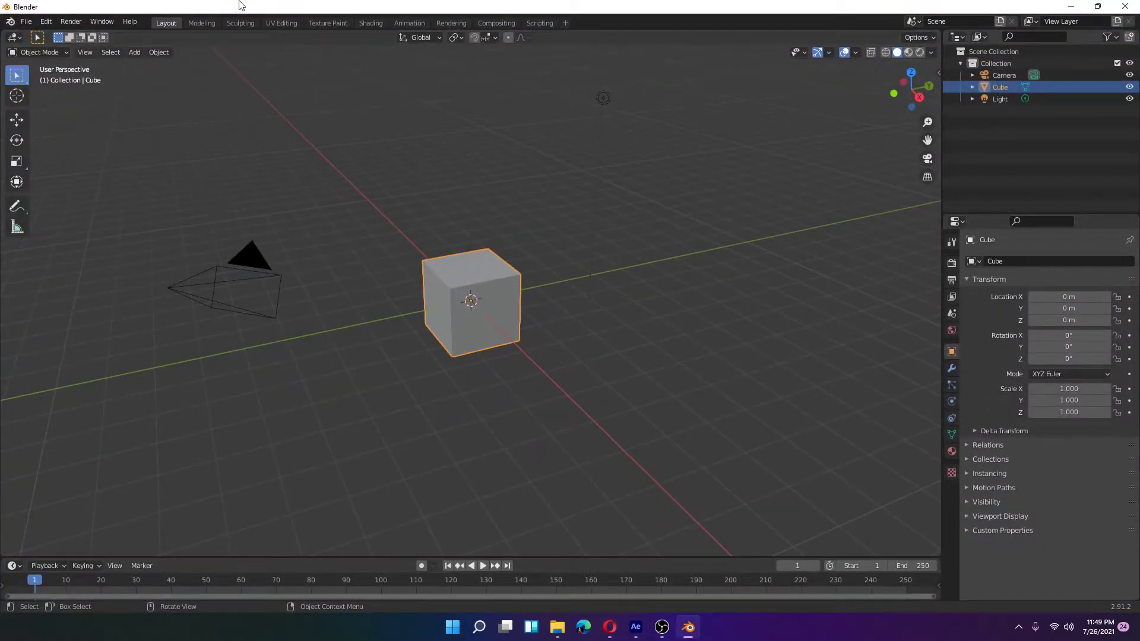
click(1007, 75)
drag(993, 74, 1003, 94)
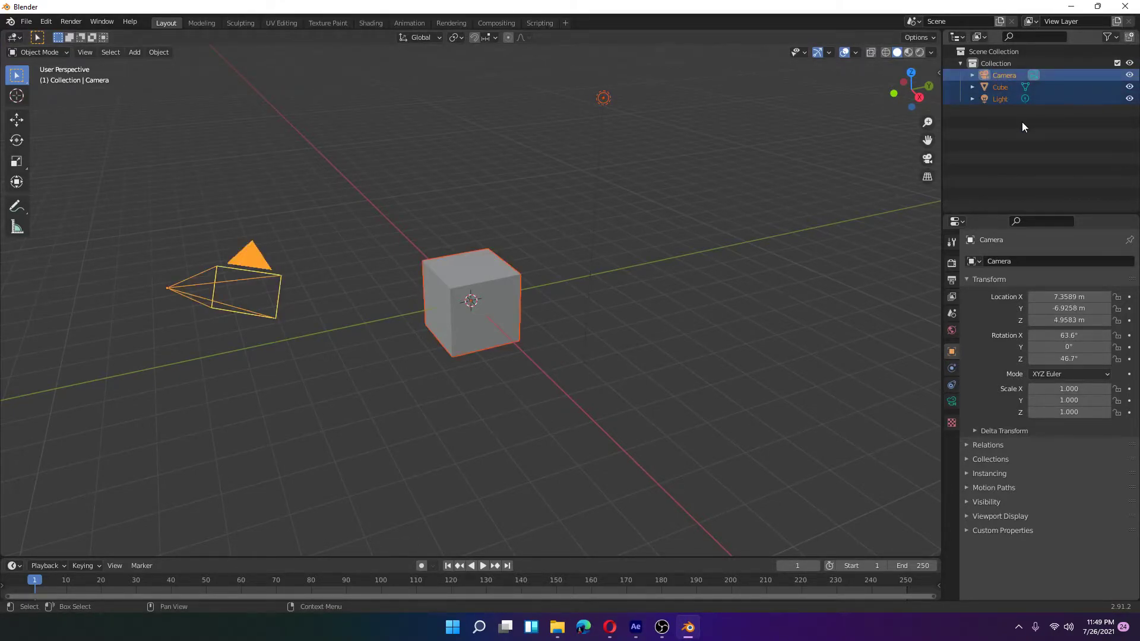
key(x)
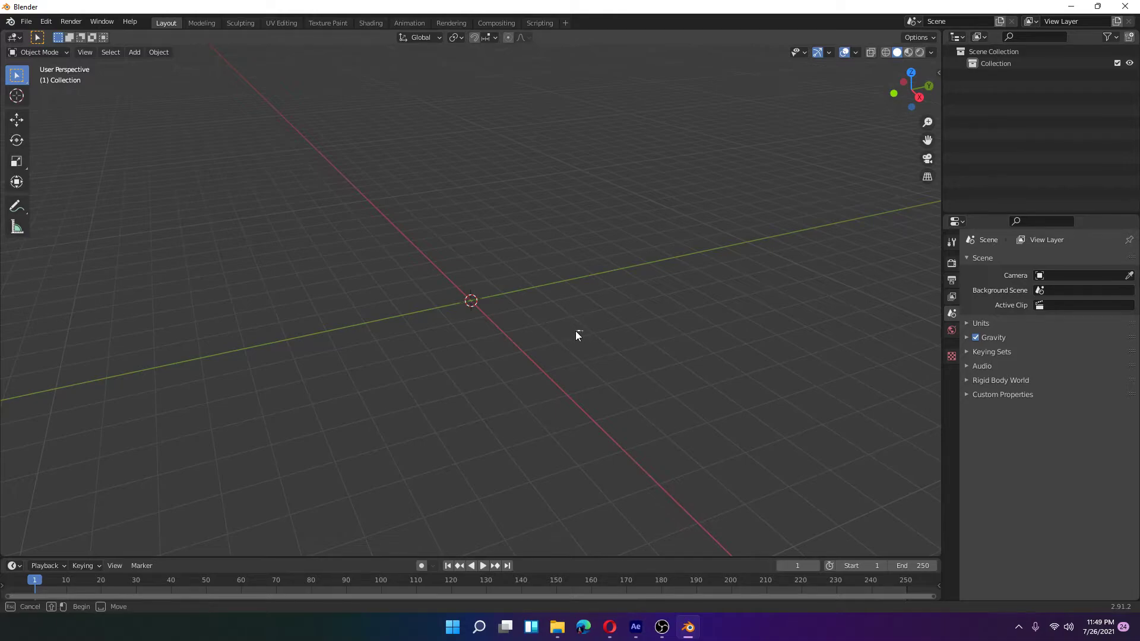
- Import the animated Iron Man character into the empty scene as an FBX file
click(34, 23)
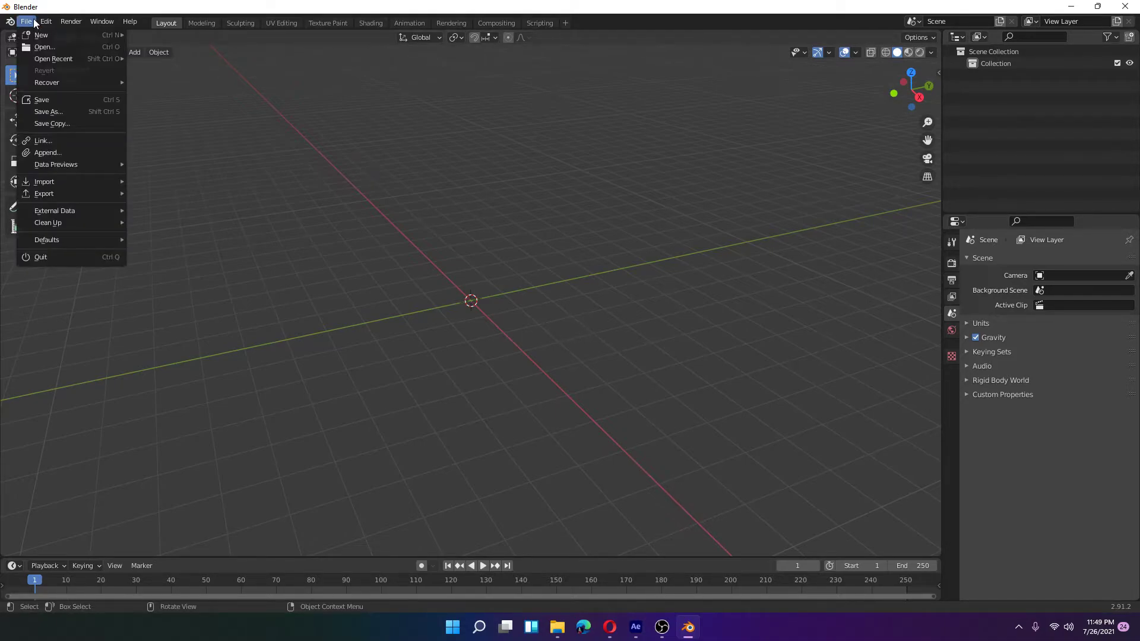
key(Right)
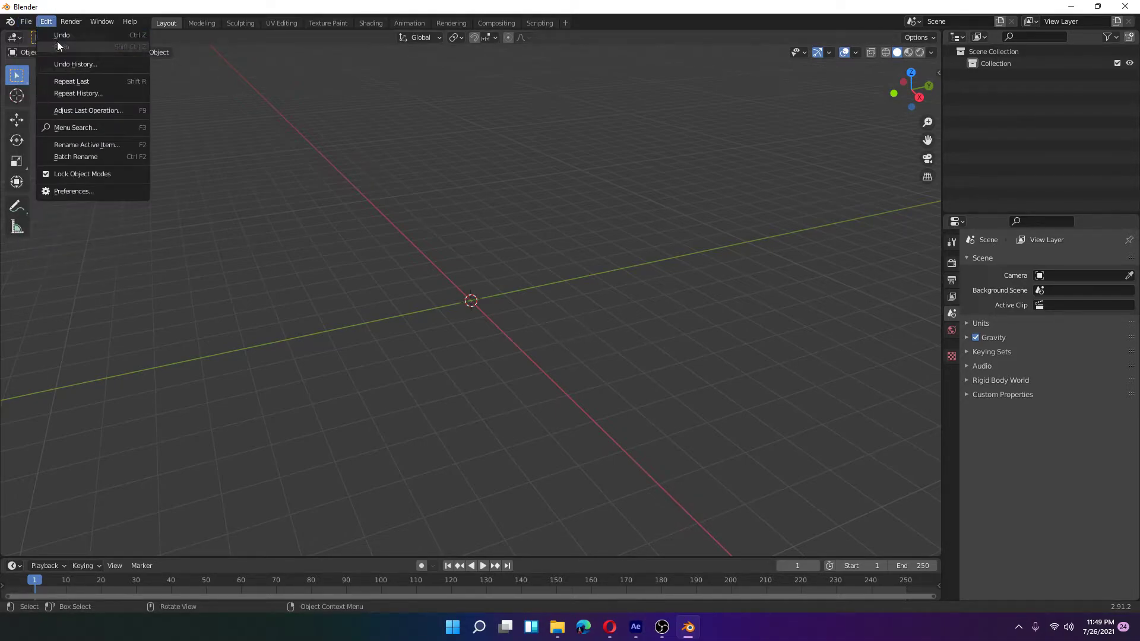
key(Escape)
click(23, 24)
mouse_move(58, 55)
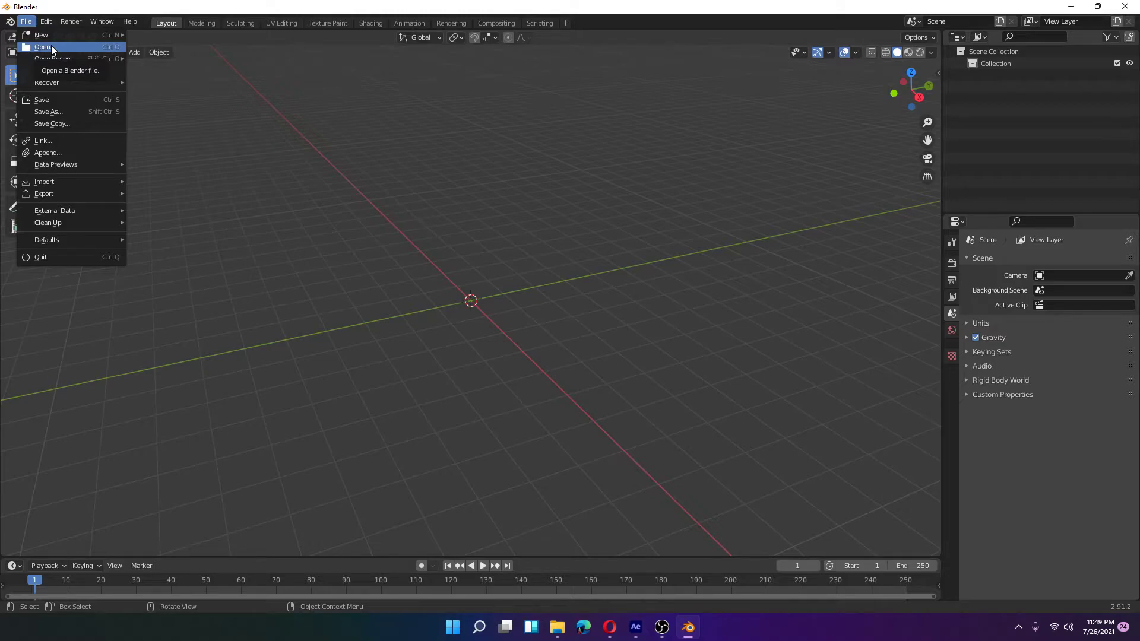
mouse_move(89, 184)
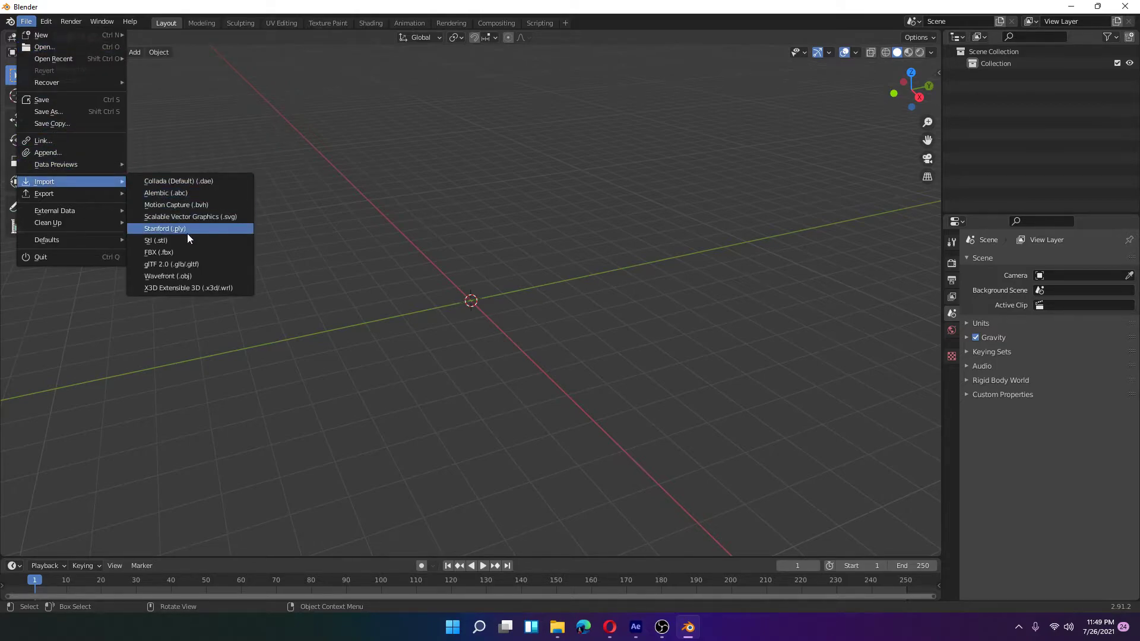
click(185, 251)
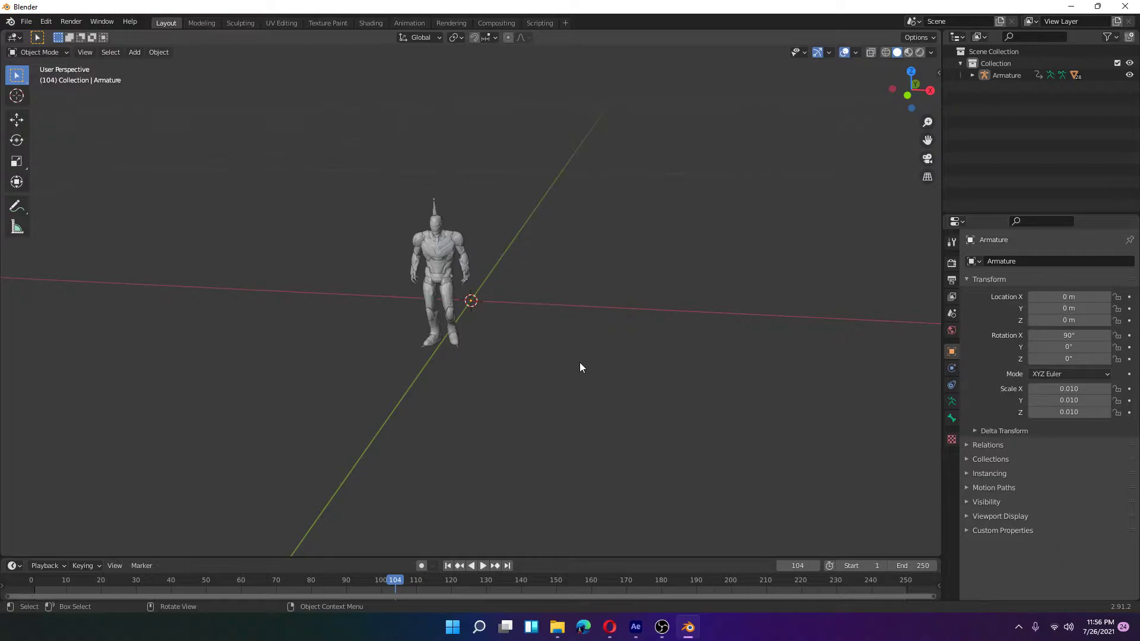
- Play the imported animation from about frame 20, stop it, and switch to Mixamo to check the clip's frame count
click(485, 564)
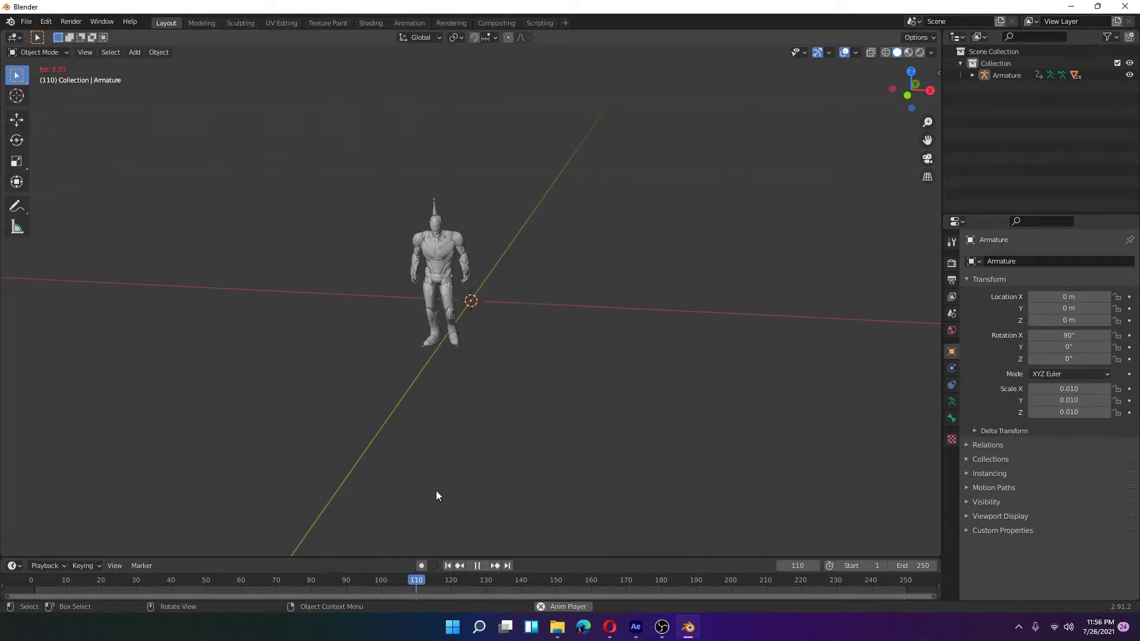
click(103, 578)
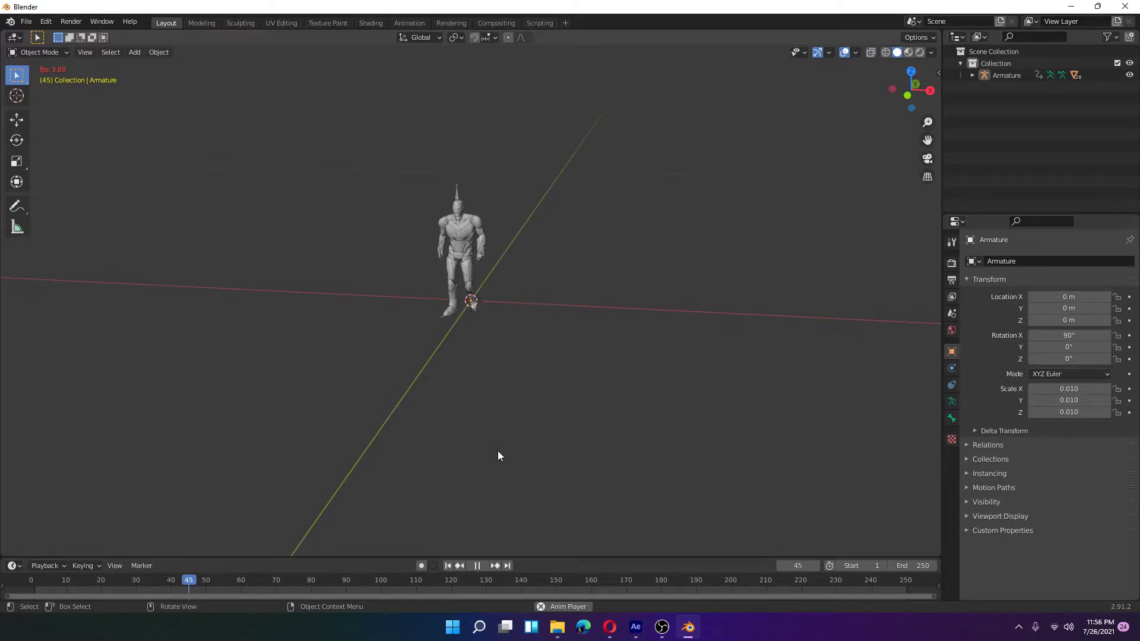
click(477, 566)
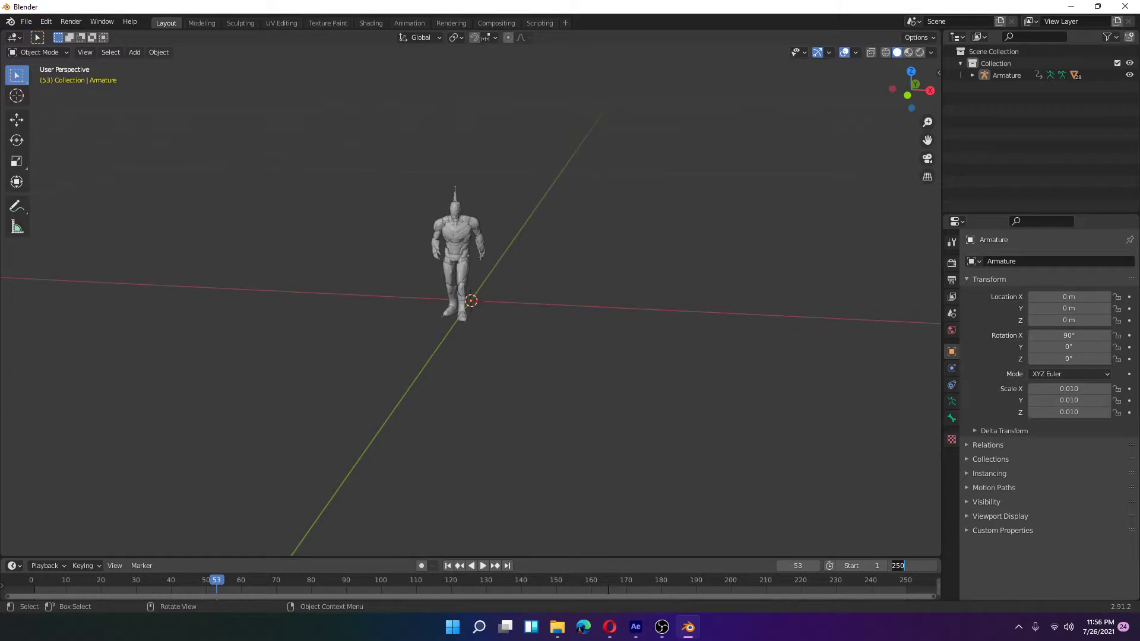
key(alt+Tab)
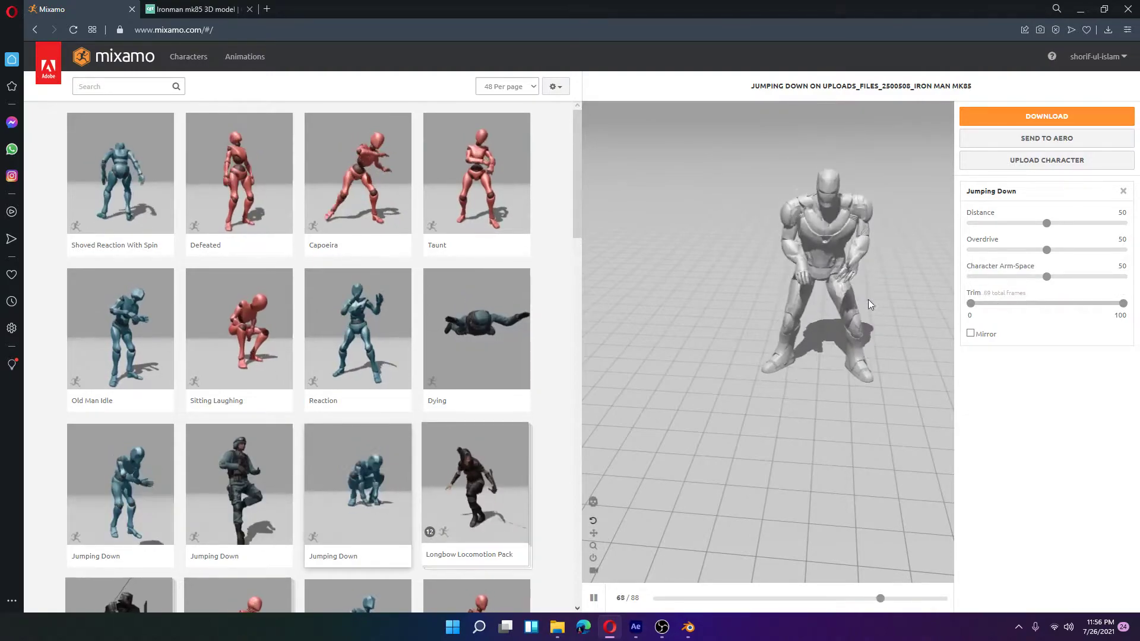
- Return to Blender and set the scene's end frame to 95
click(1080, 9)
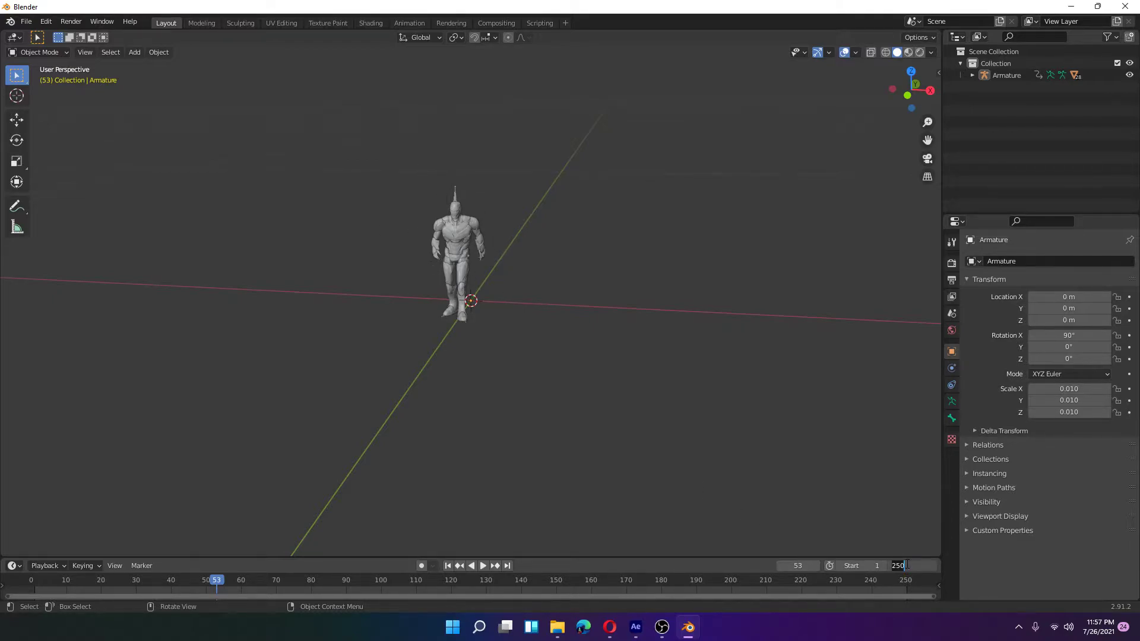
text(95)
key(Return)
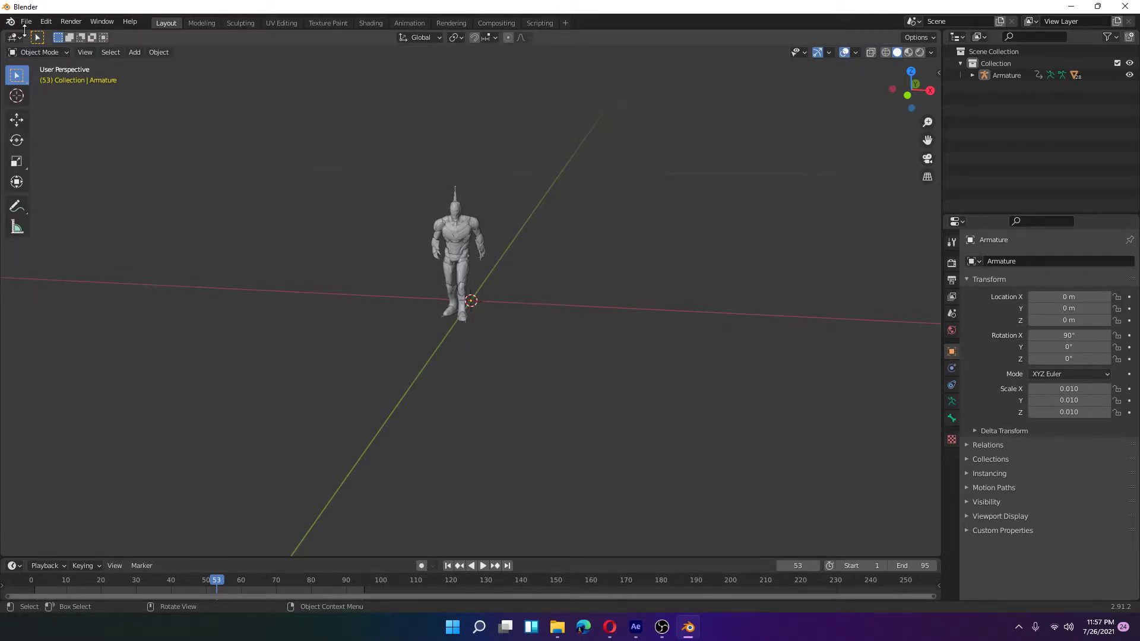
- Set up a Wavefront OBJ export of the Iron Man character with Animation enabled, and cancel the export
scroll(441, 249, up, 6)
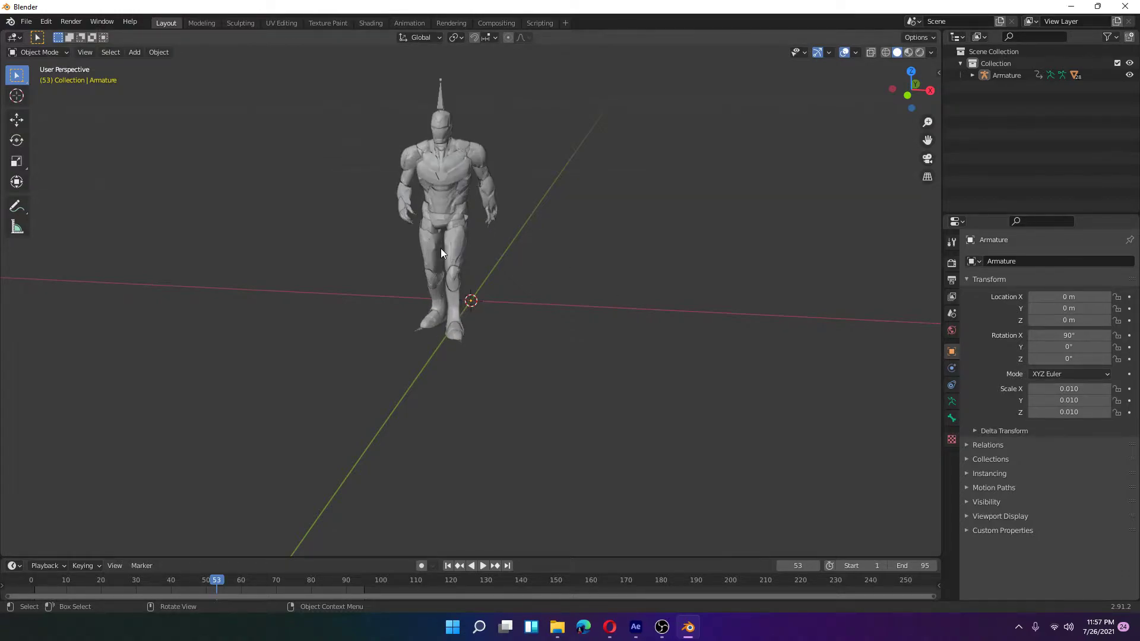
scroll(440, 198, down, 3)
click(26, 22)
click(26, 21)
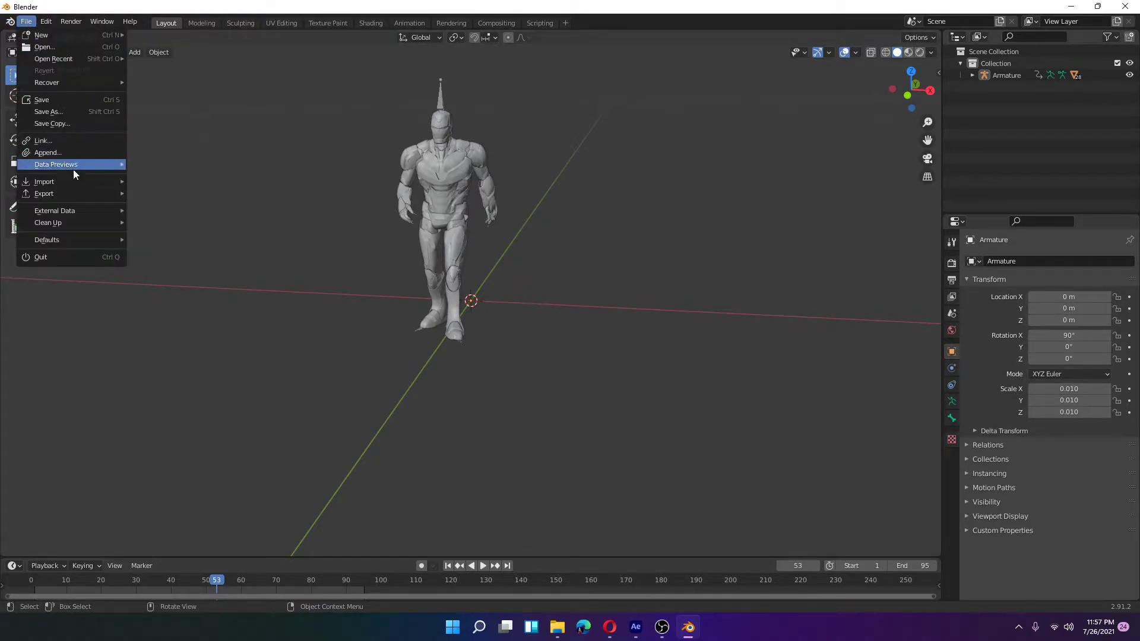
mouse_move(48, 192)
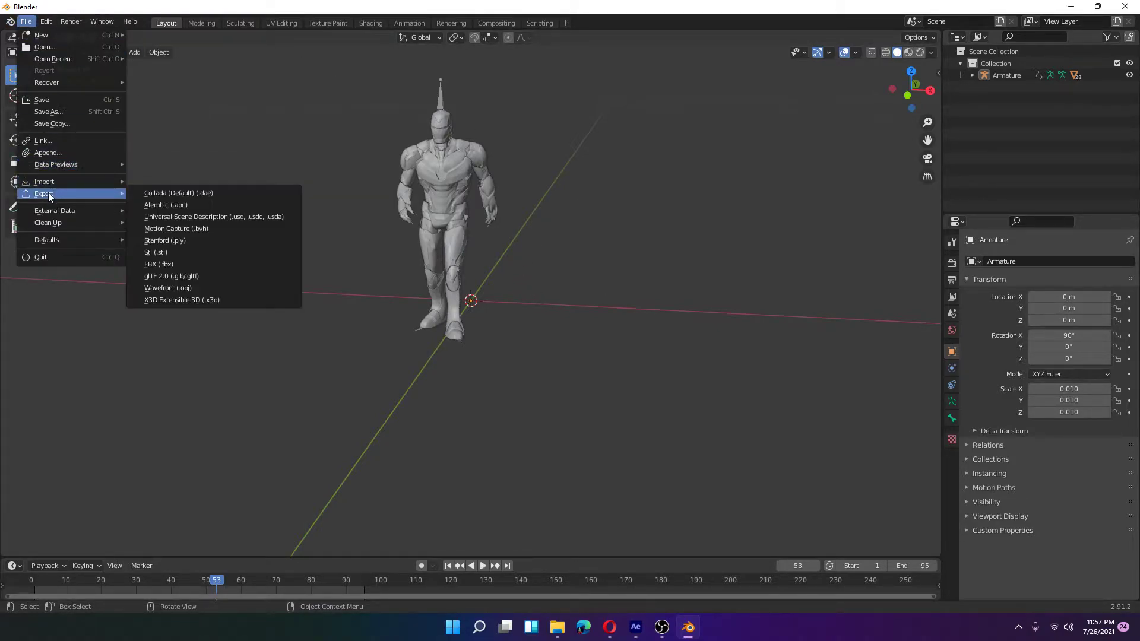
click(191, 289)
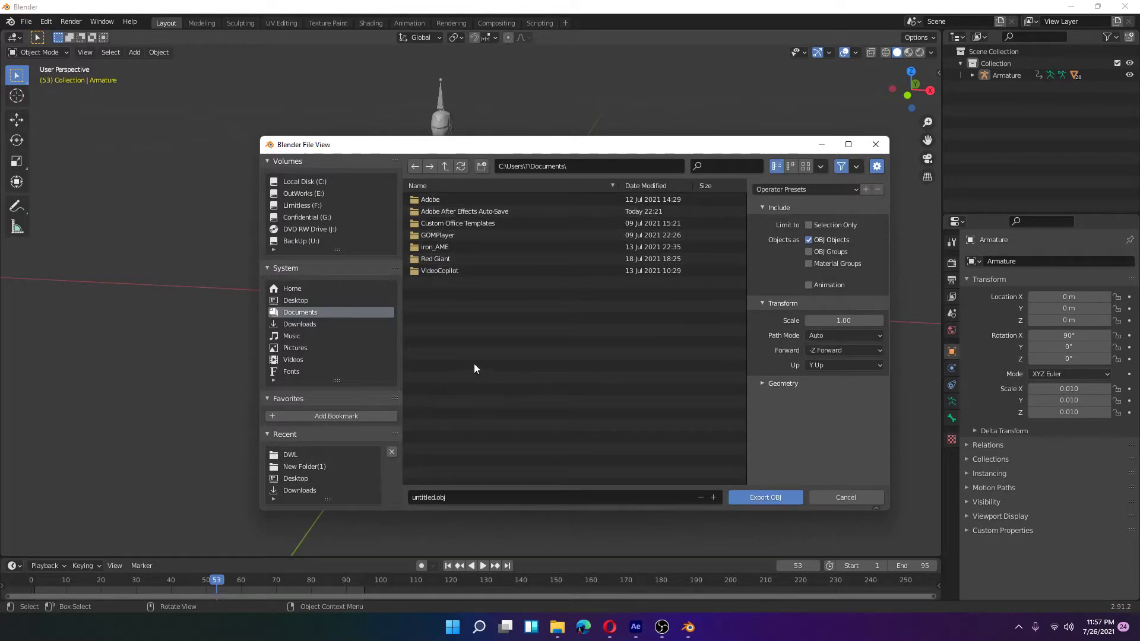
click(808, 286)
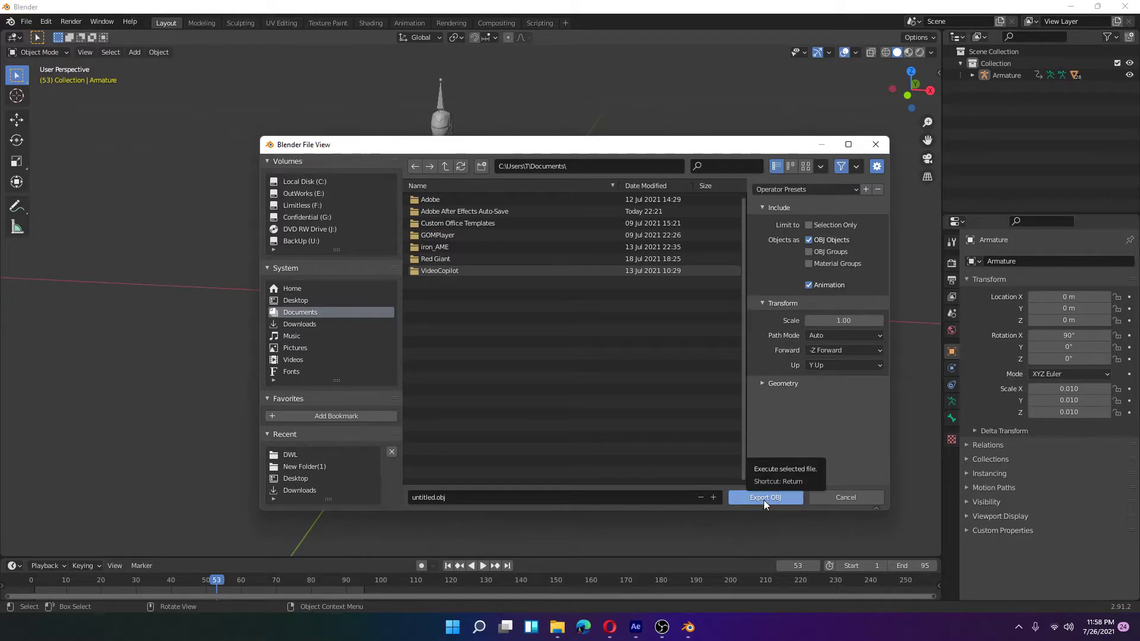
click(847, 494)
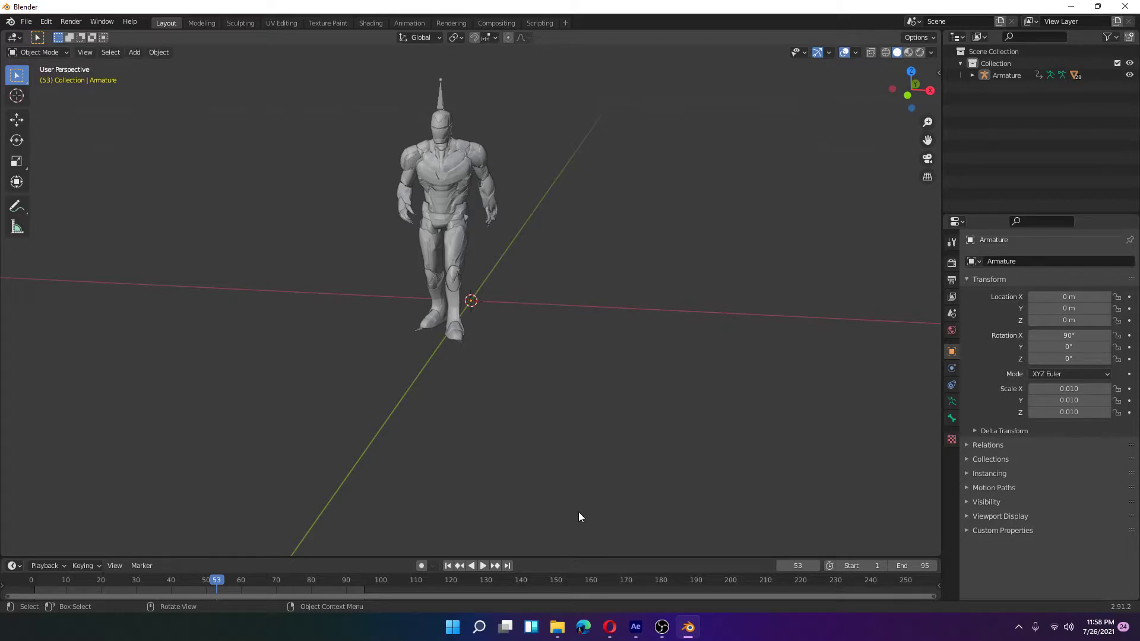
- Switch to File Explorer and examine the exported MTL and OBJ sequence in New Folder(1), from the first file to the last
click(556, 627)
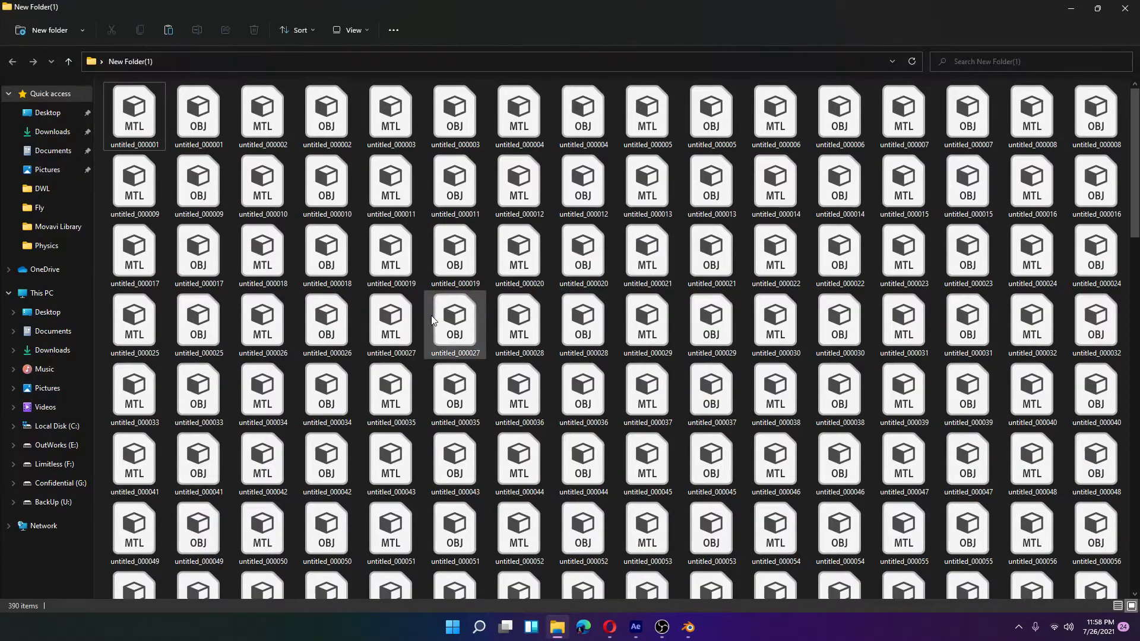
click(152, 113)
scroll(687, 323, down, 3)
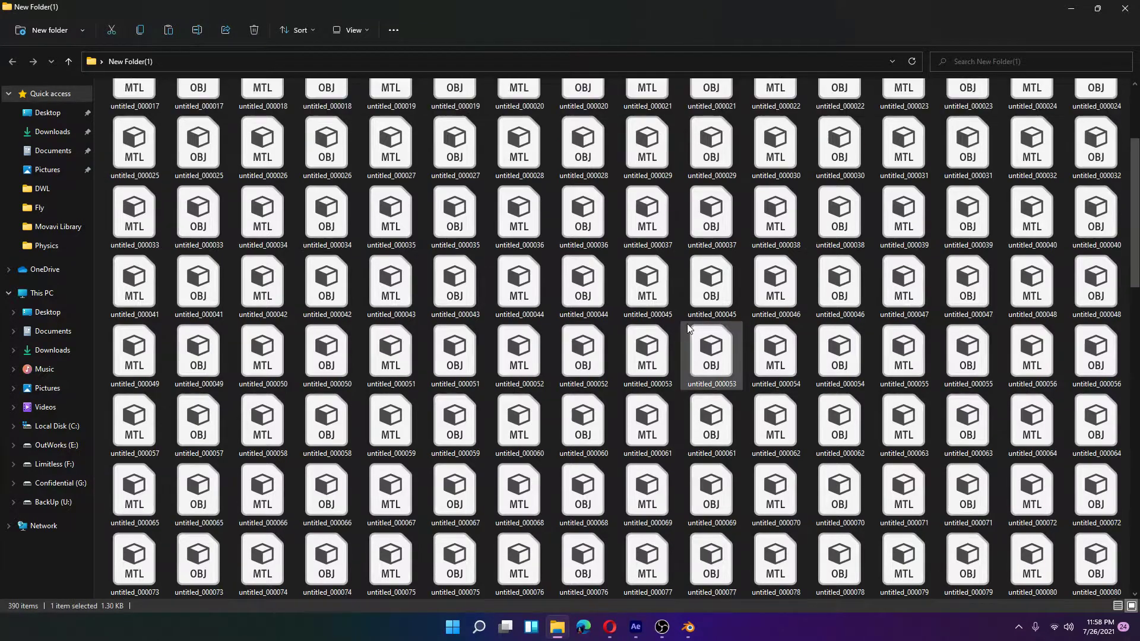
scroll(686, 323, down, 9)
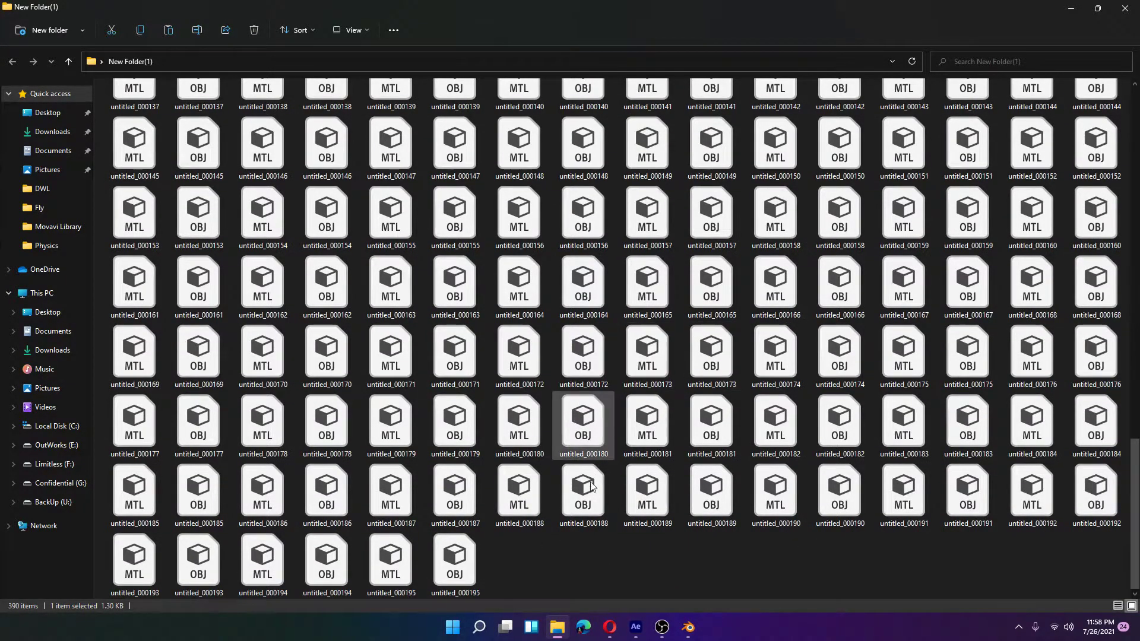
click(534, 572)
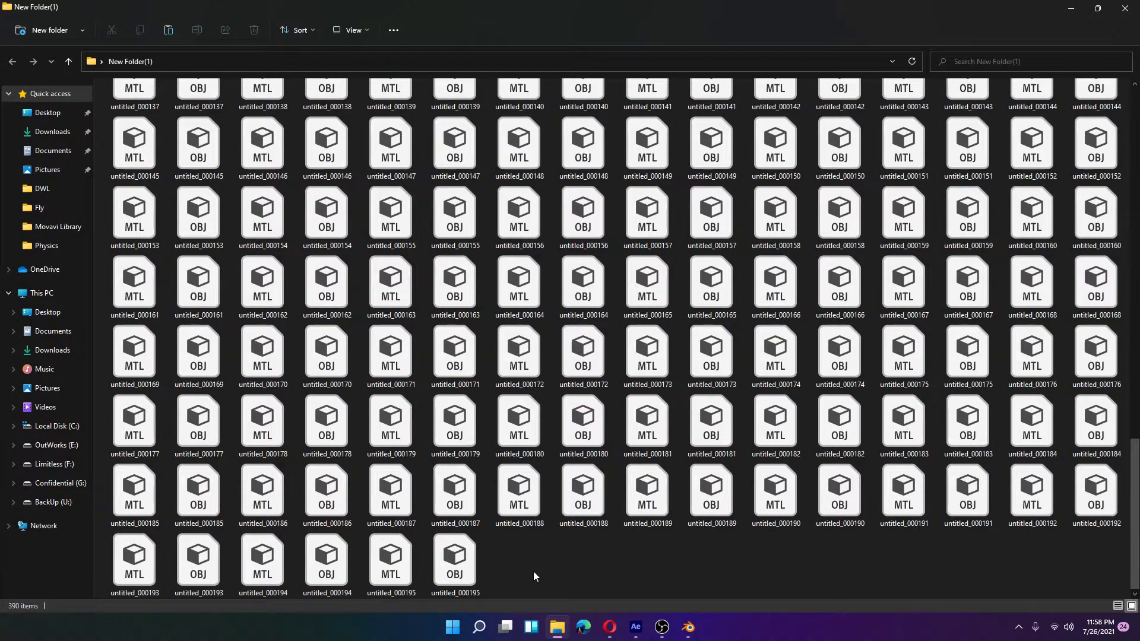
click(465, 562)
click(883, 558)
click(456, 575)
click(650, 563)
click(442, 562)
click(826, 535)
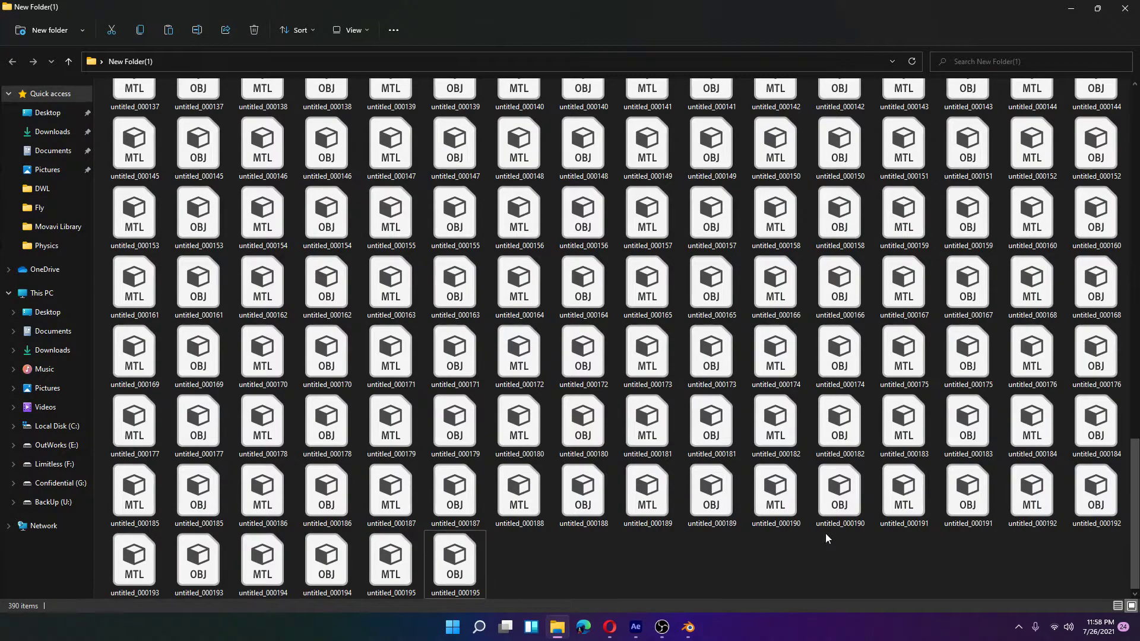
scroll(1078, 508, up, 15)
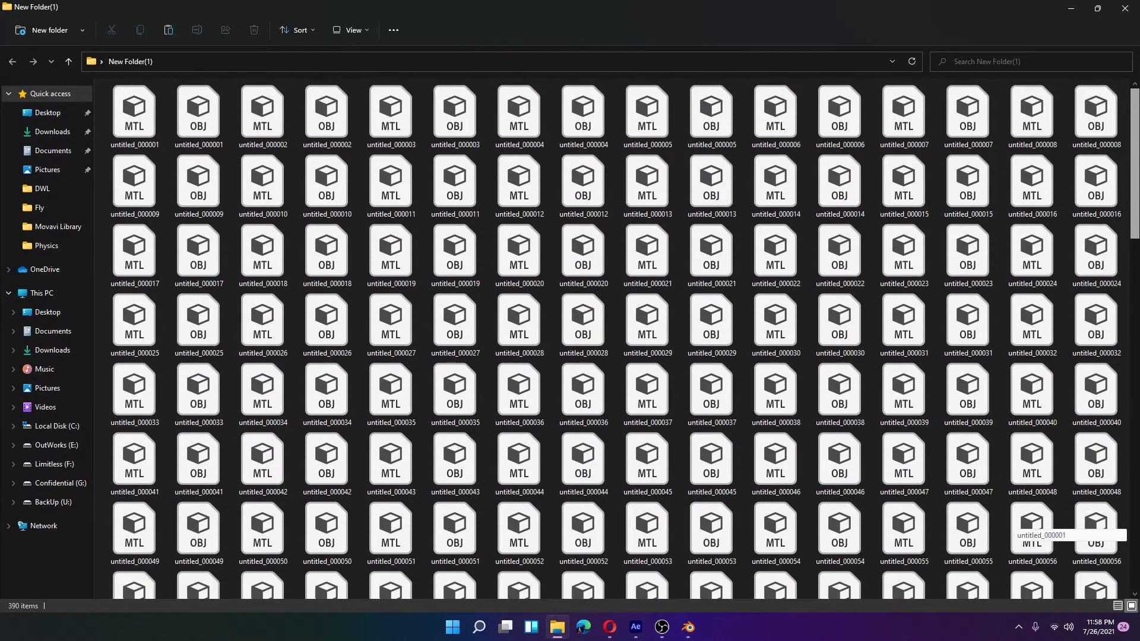
click(155, 113)
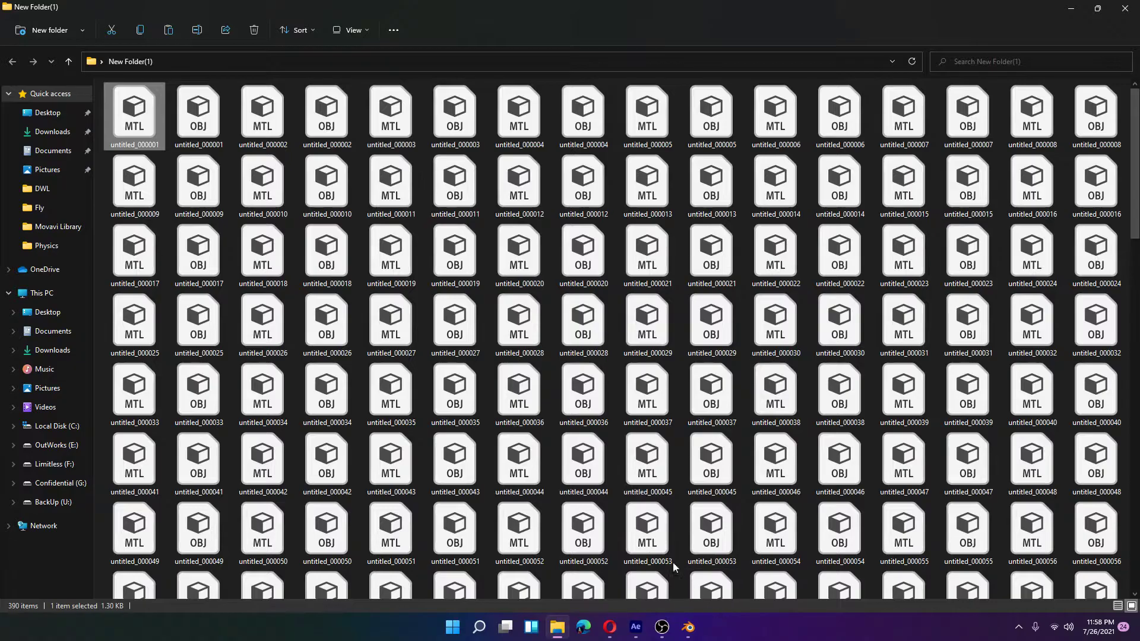
- Switch to After Effects and create a new 1920 × 1080 composition at 24 fps with a 20-second duration
click(636, 627)
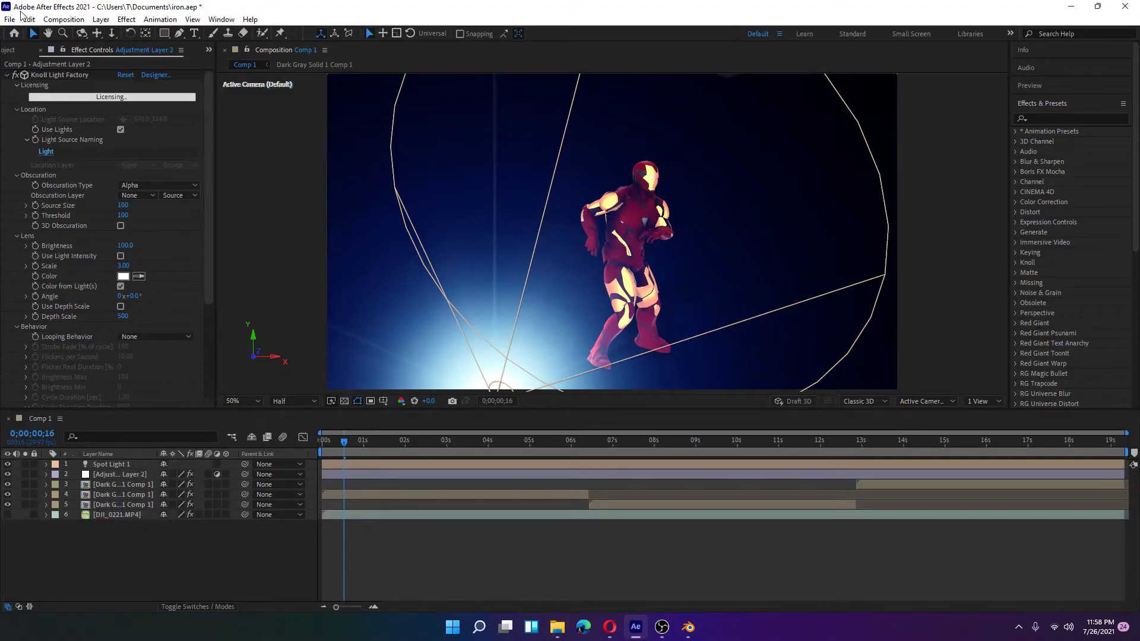
click(63, 19)
click(97, 37)
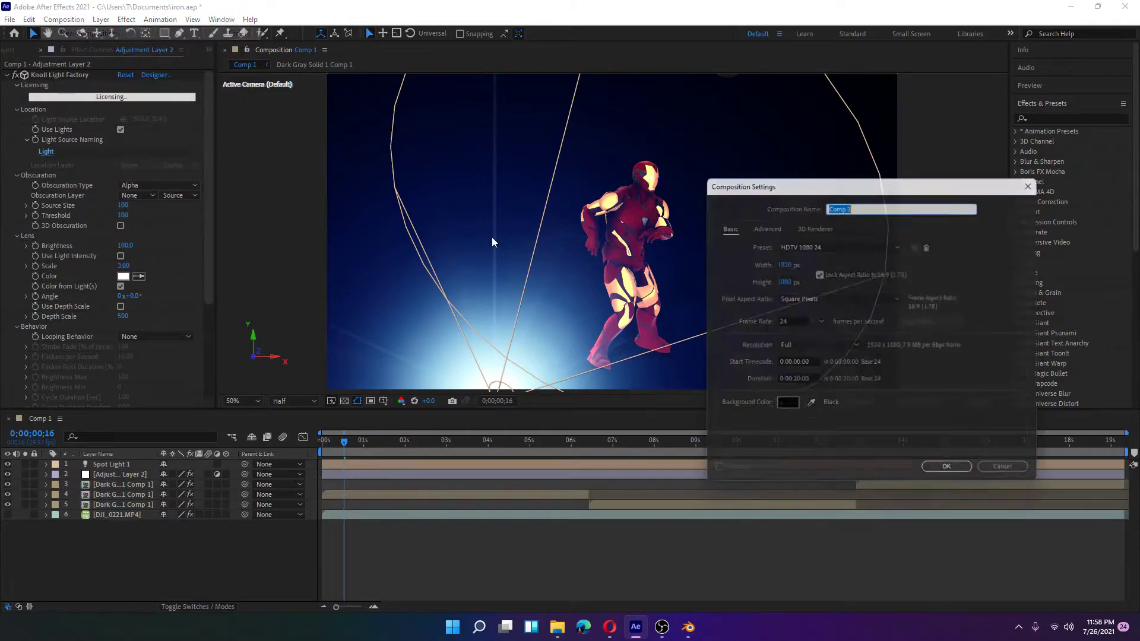
click(954, 476)
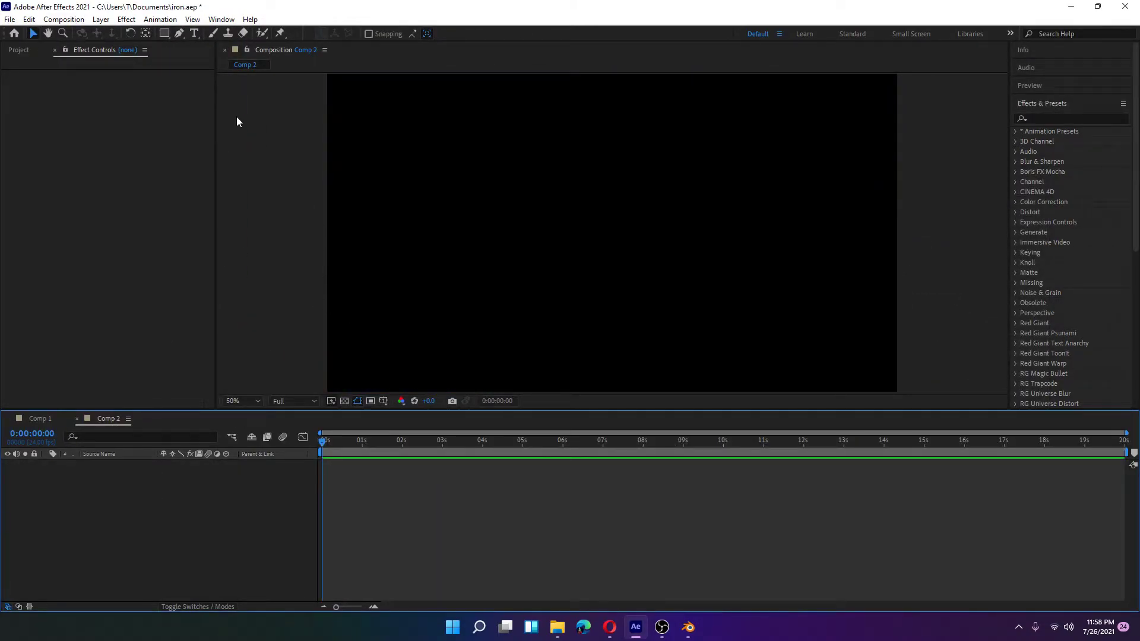
- Add a dark gray 1920 × 1080 solid layer to the new composition
click(101, 19)
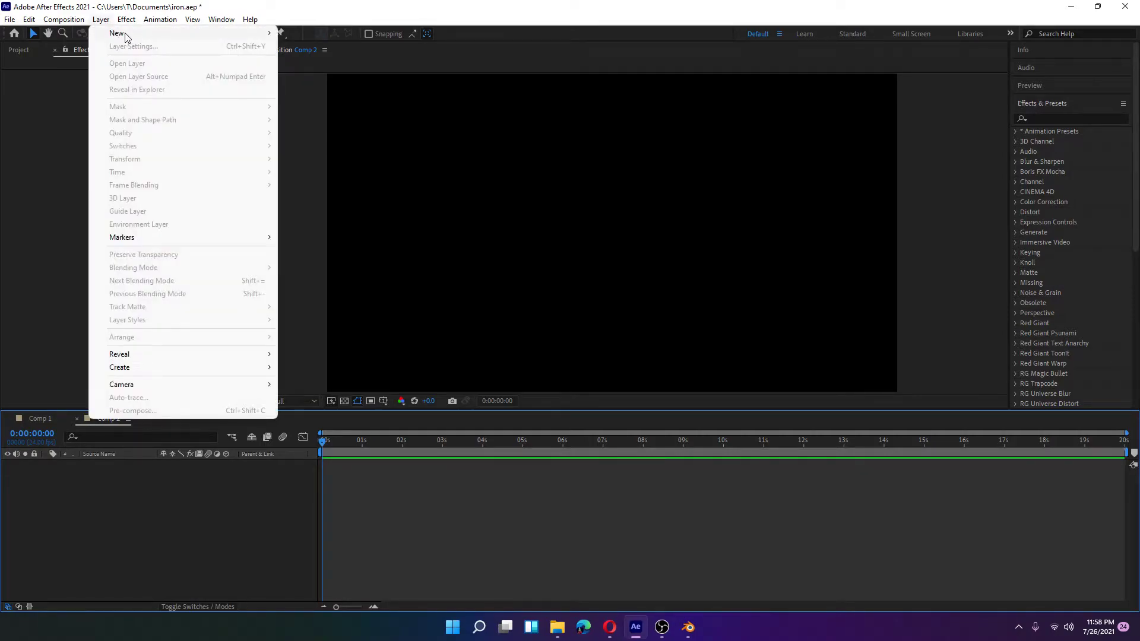
mouse_move(189, 33)
click(325, 46)
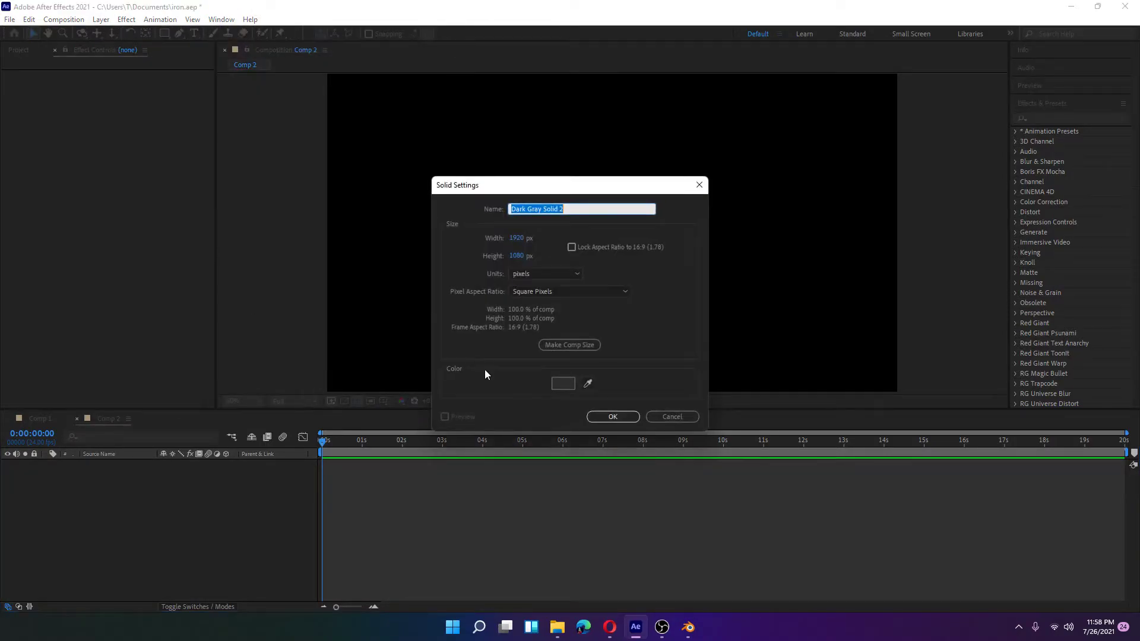
click(617, 422)
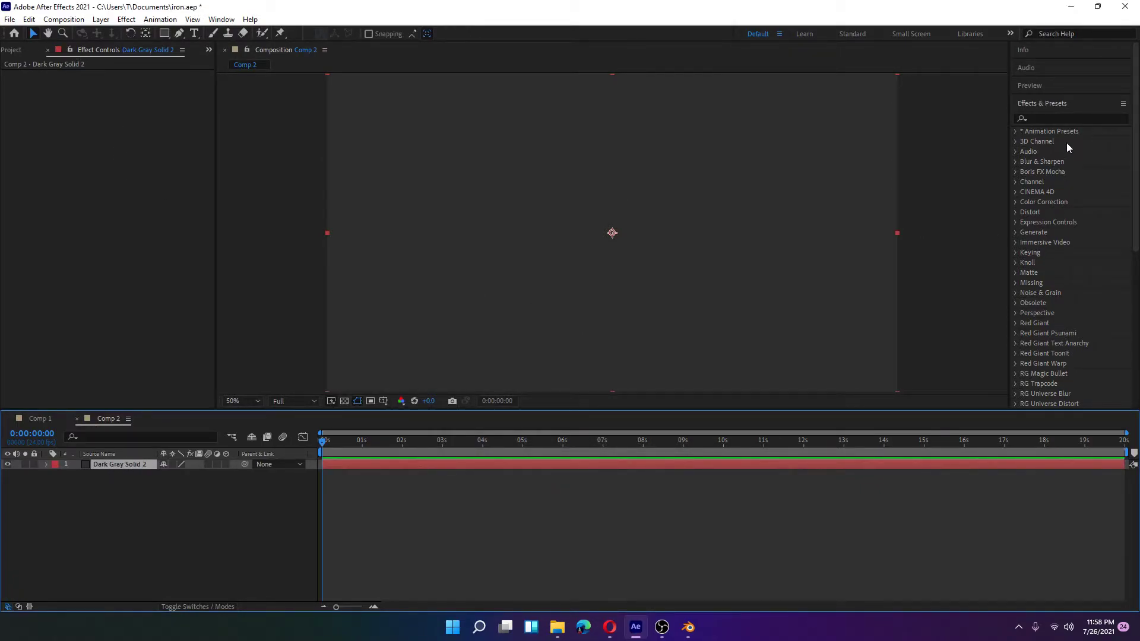
- Apply the Video Copilot Element effect to the dark gray solid
click(1066, 117)
scroll(1076, 320, down, 5)
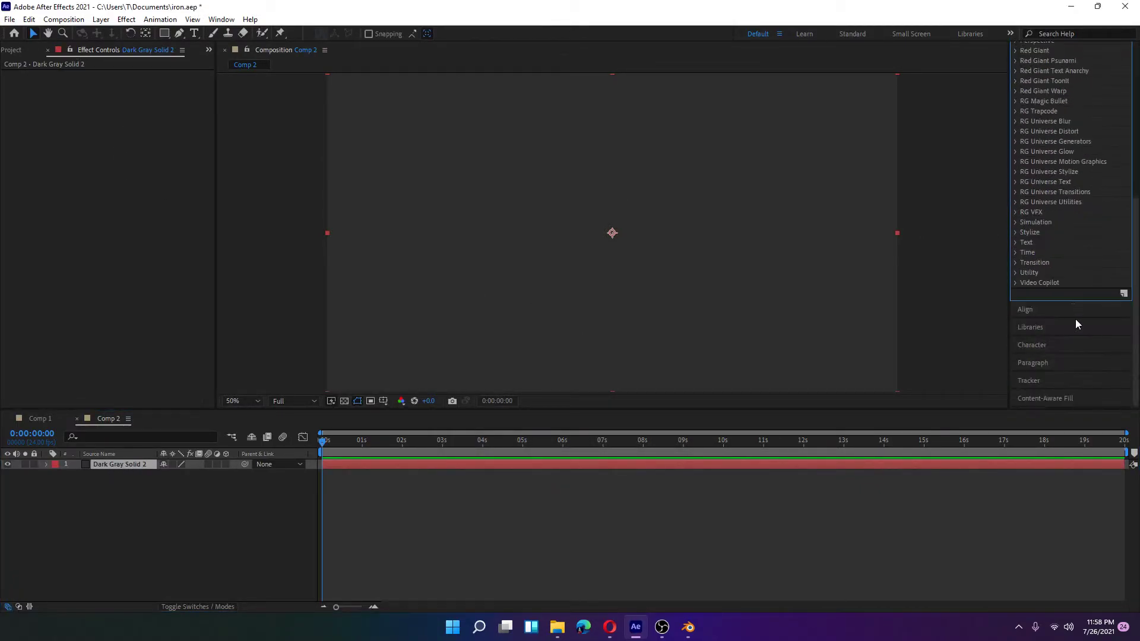
click(1017, 282)
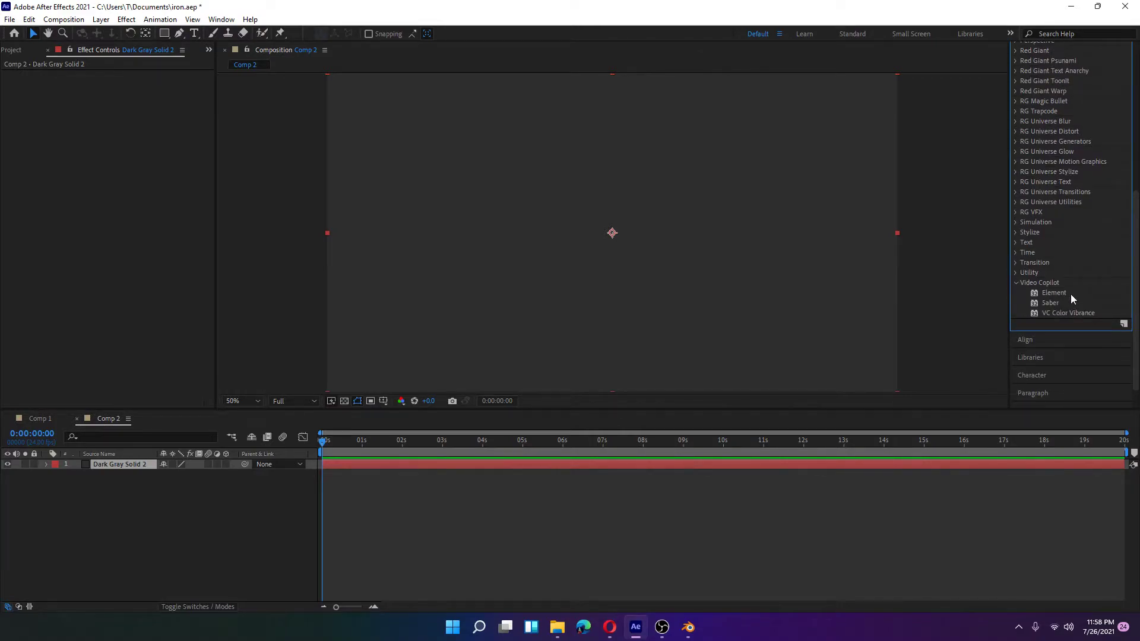
drag(1061, 295, 634, 290)
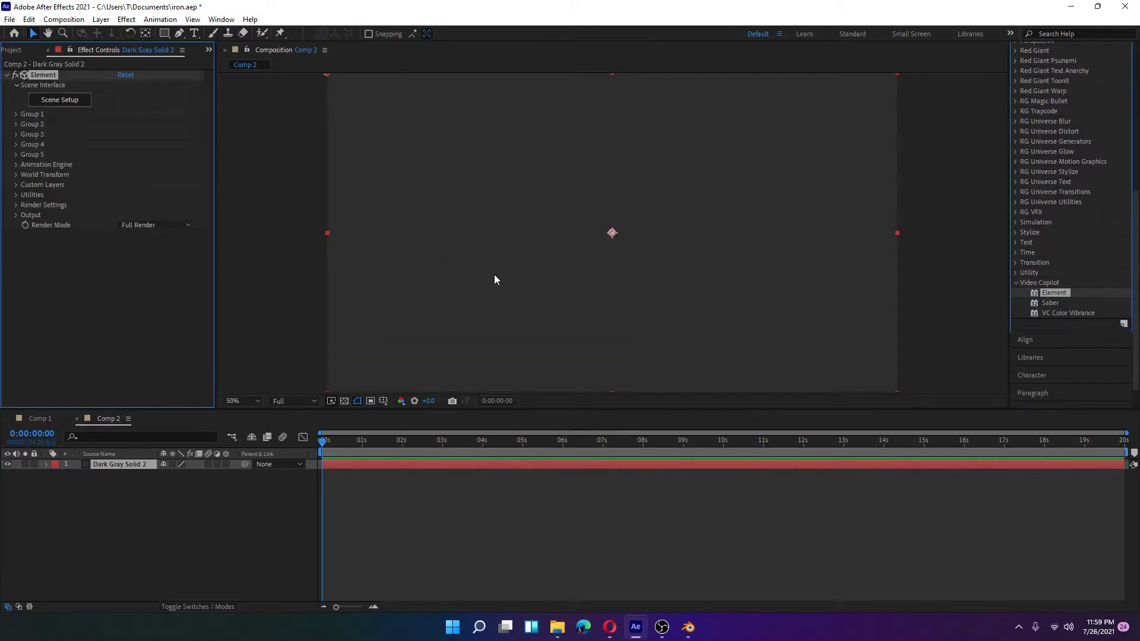
click(129, 296)
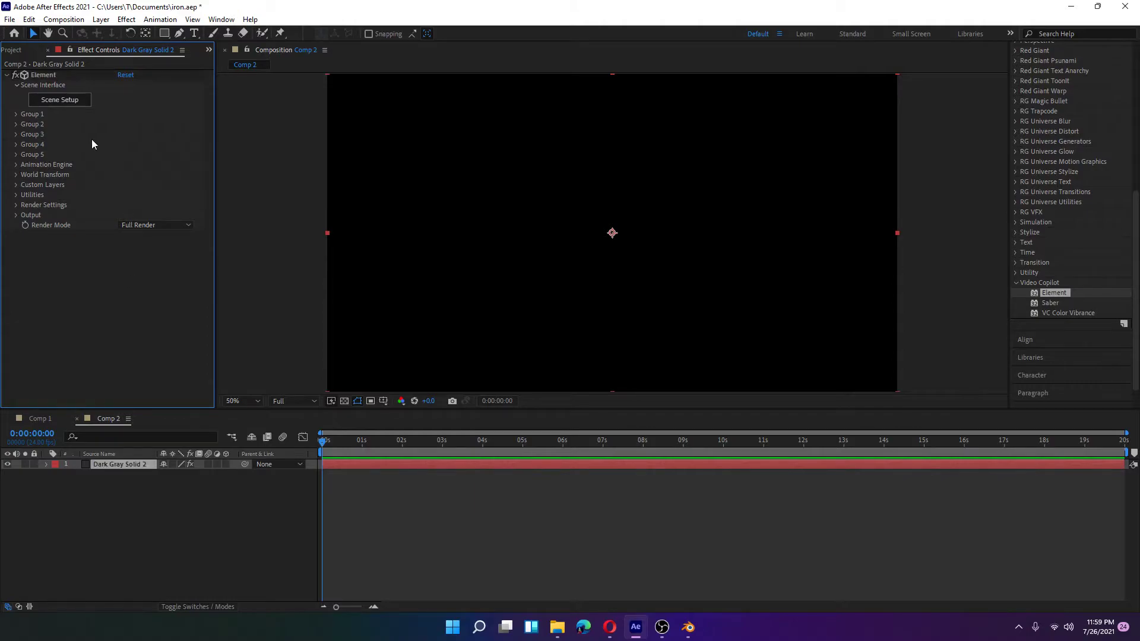
- In Element's Scene Setup, import the OBJ files in New Folder(1) as a 3D sequence starting at untitled_000001, with Force Alignment set to Bottom
click(71, 101)
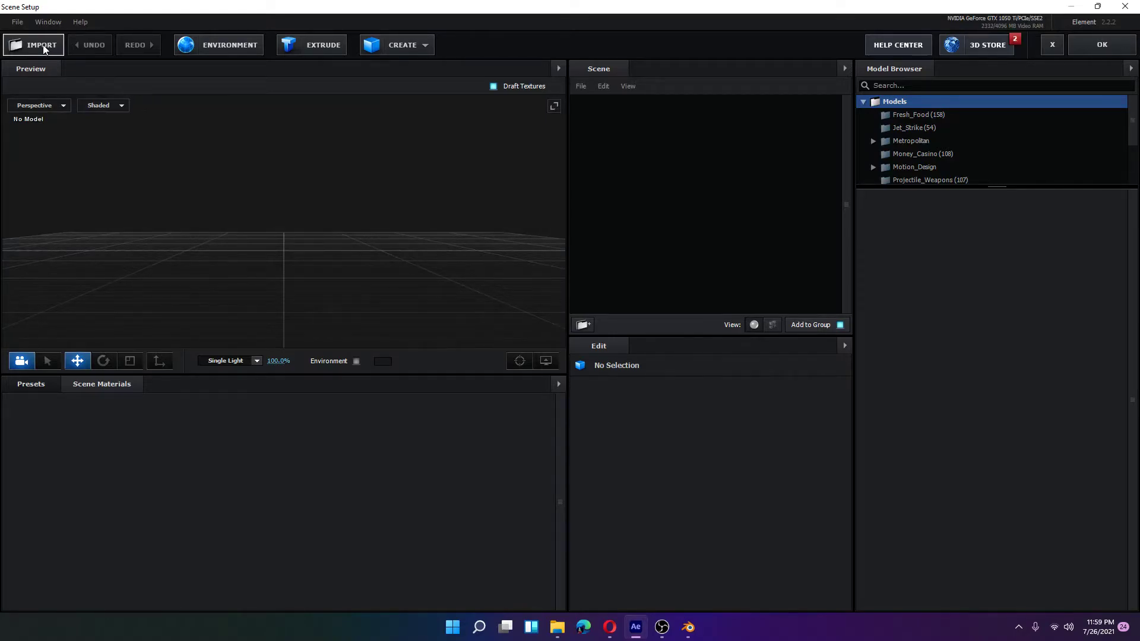
click(17, 24)
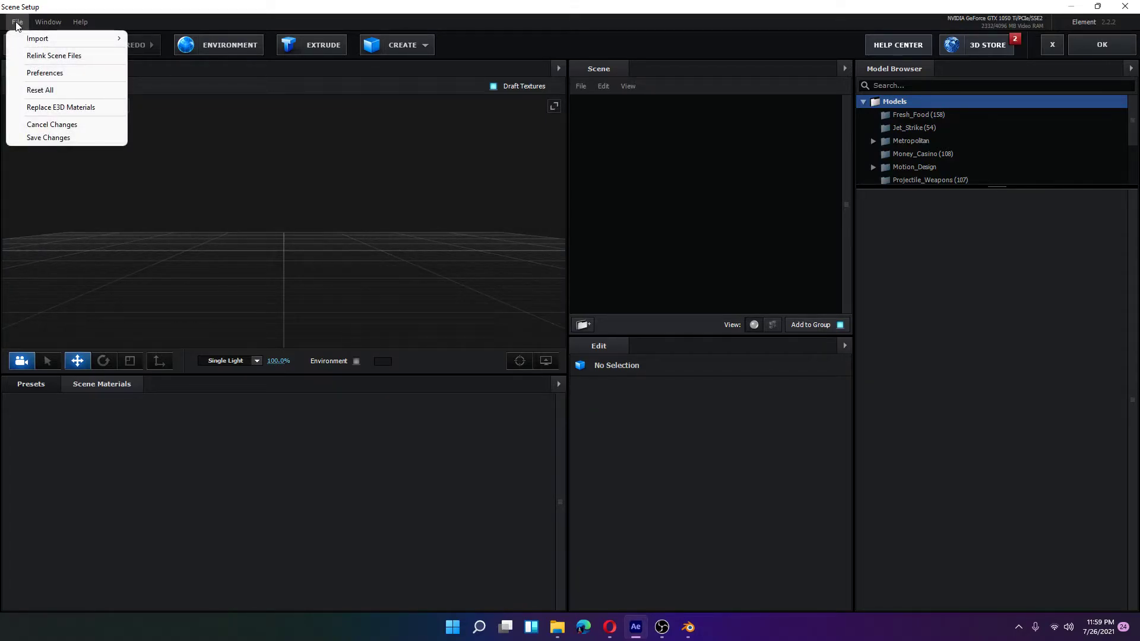
mouse_move(33, 42)
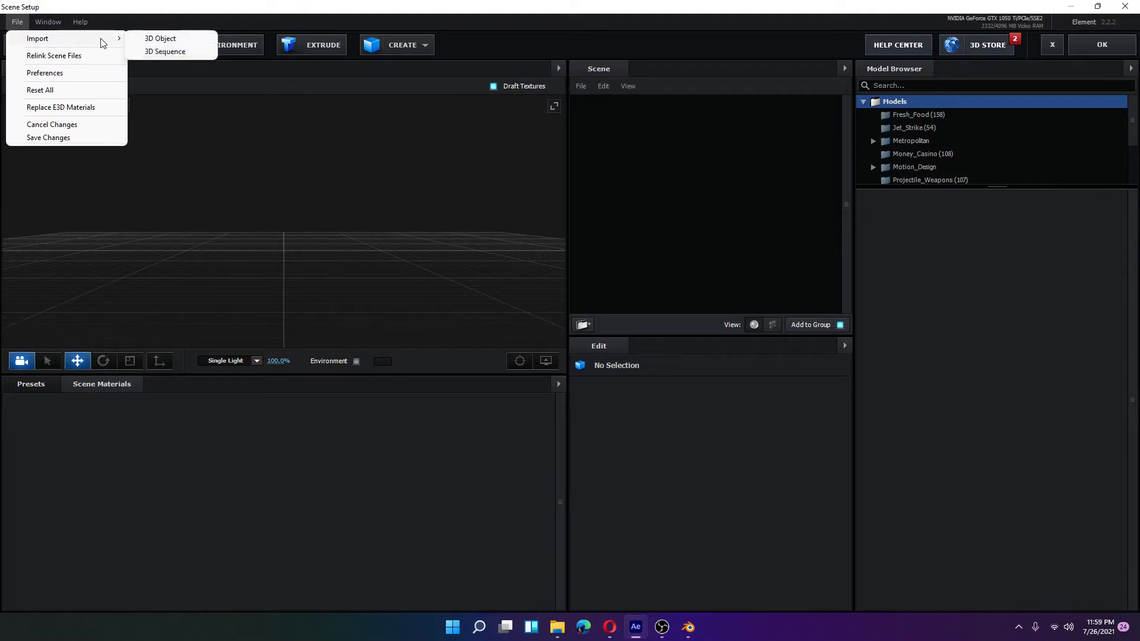
click(169, 52)
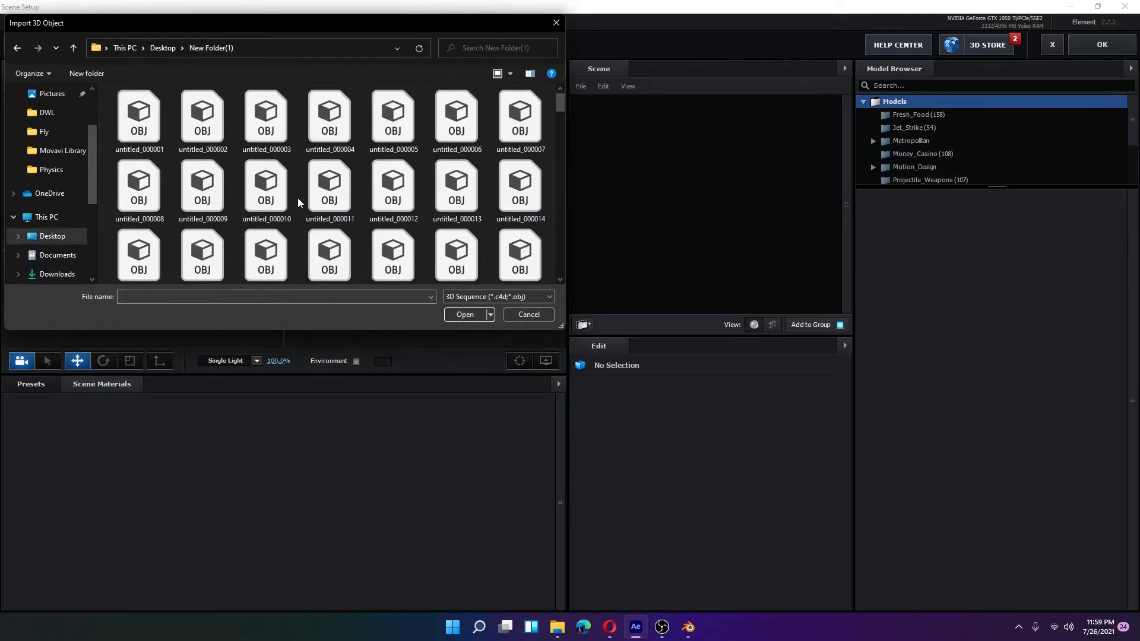
click(141, 118)
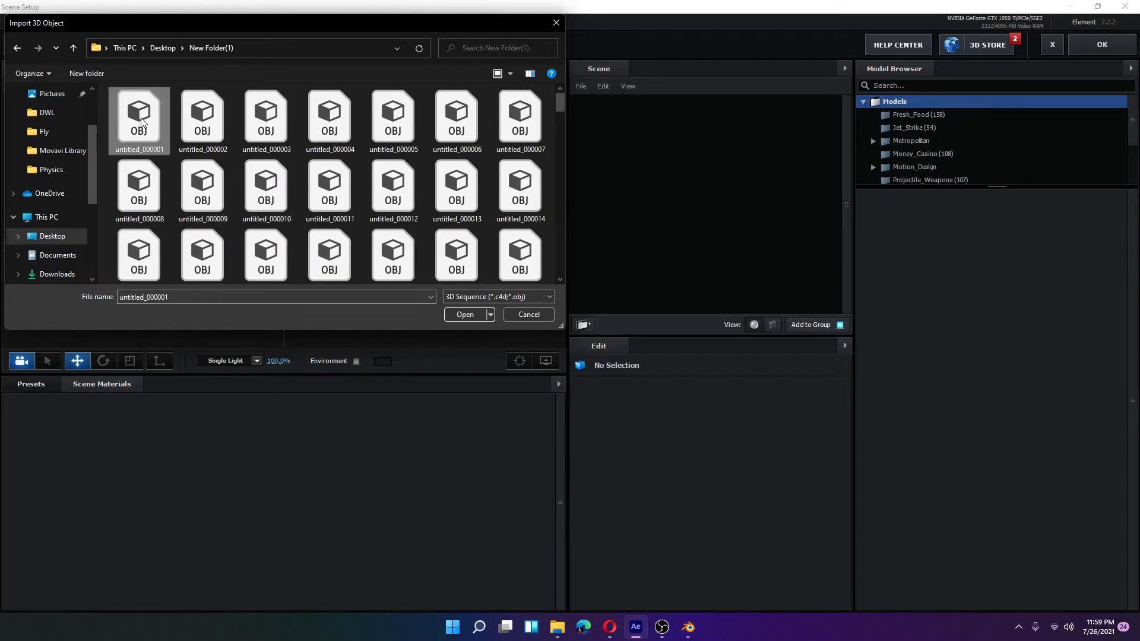
click(465, 315)
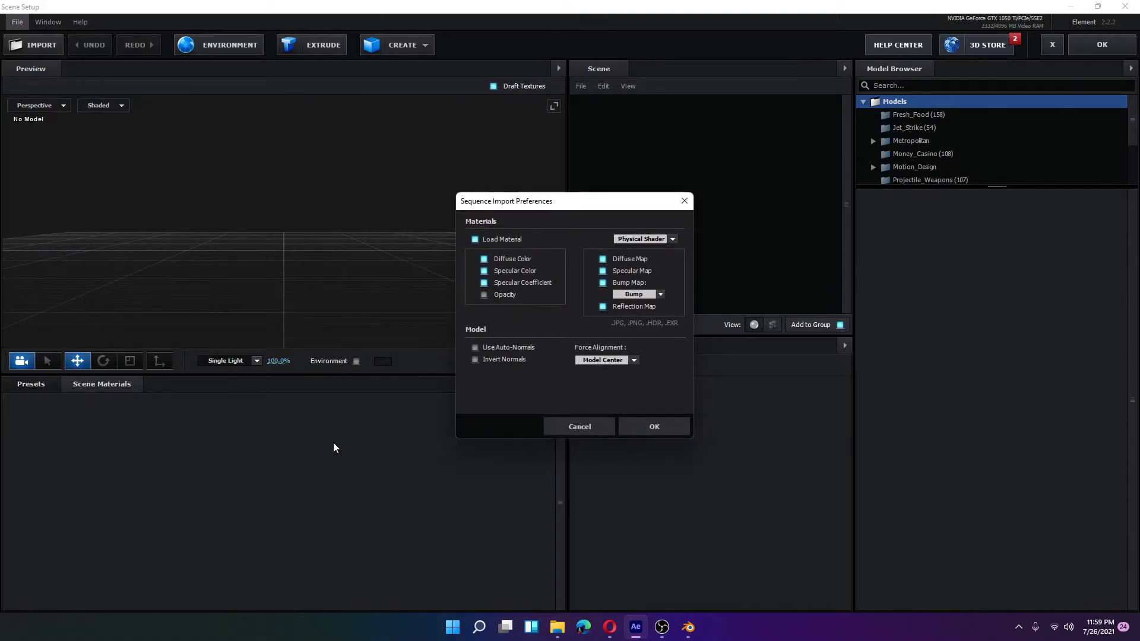
click(627, 360)
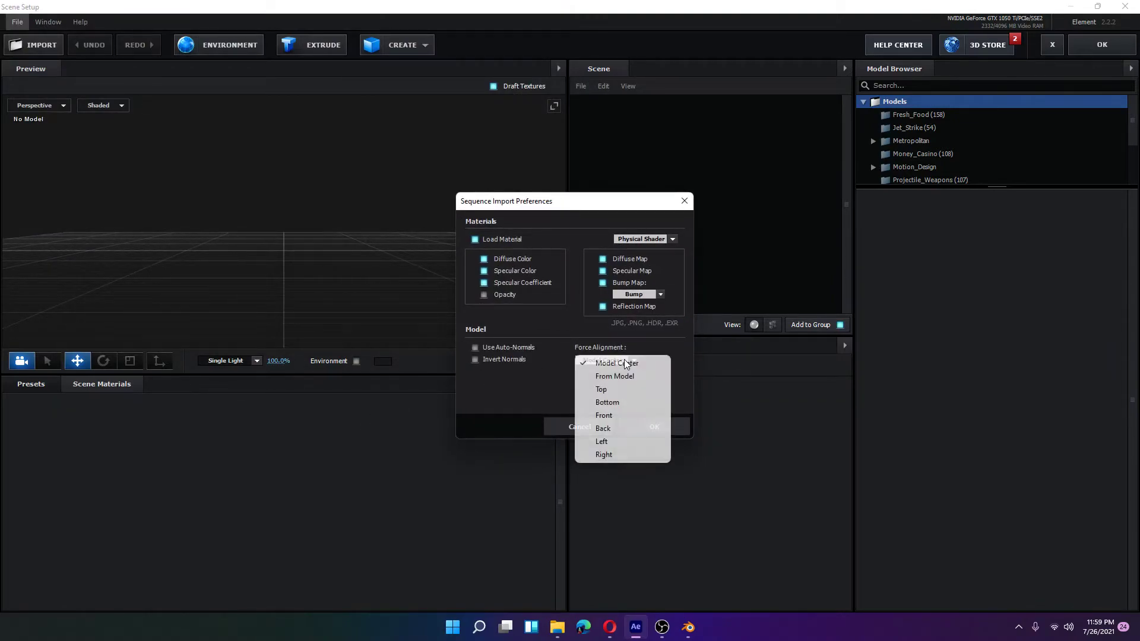
click(621, 403)
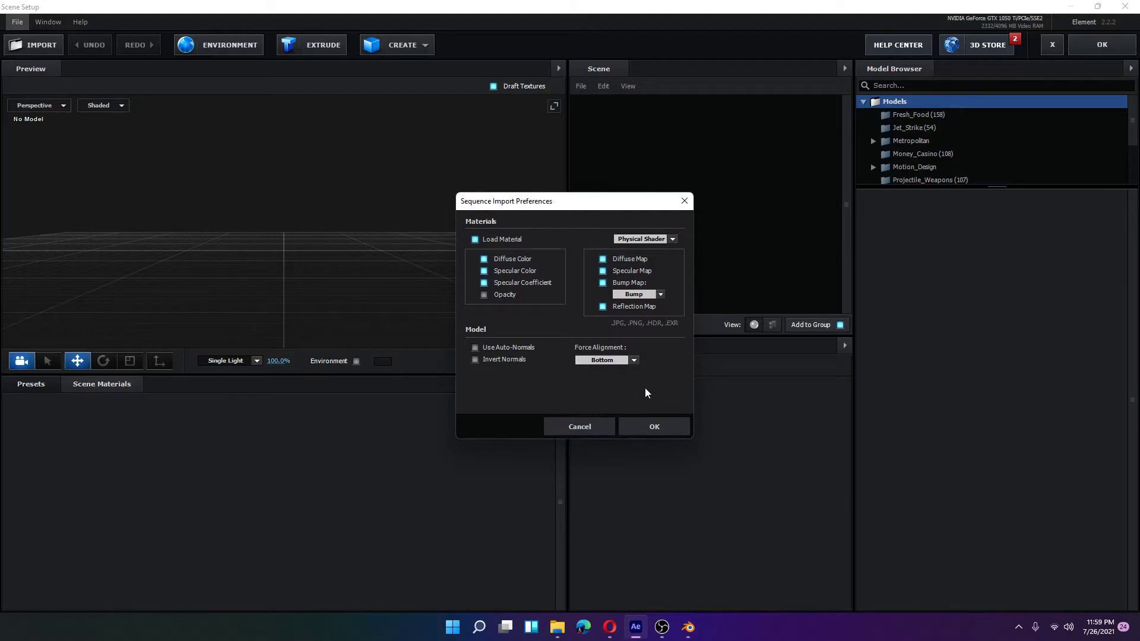
click(656, 427)
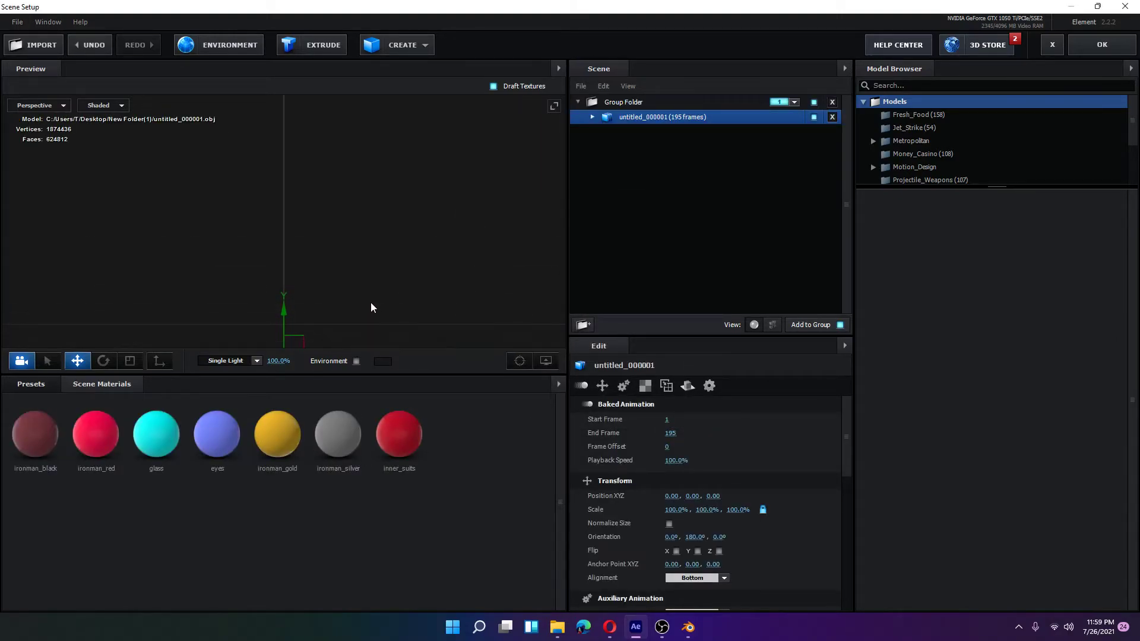
drag(371, 308, 420, 203)
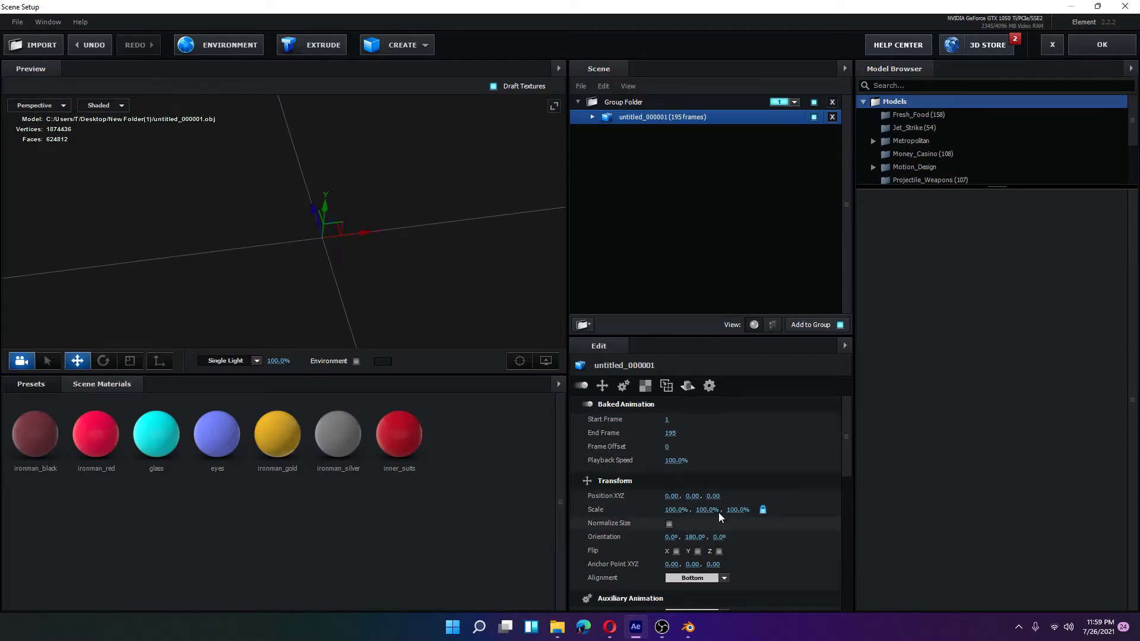
- Turn on Normalize Size for the untitled_000001 sequence and expand its material list in the scene
click(669, 525)
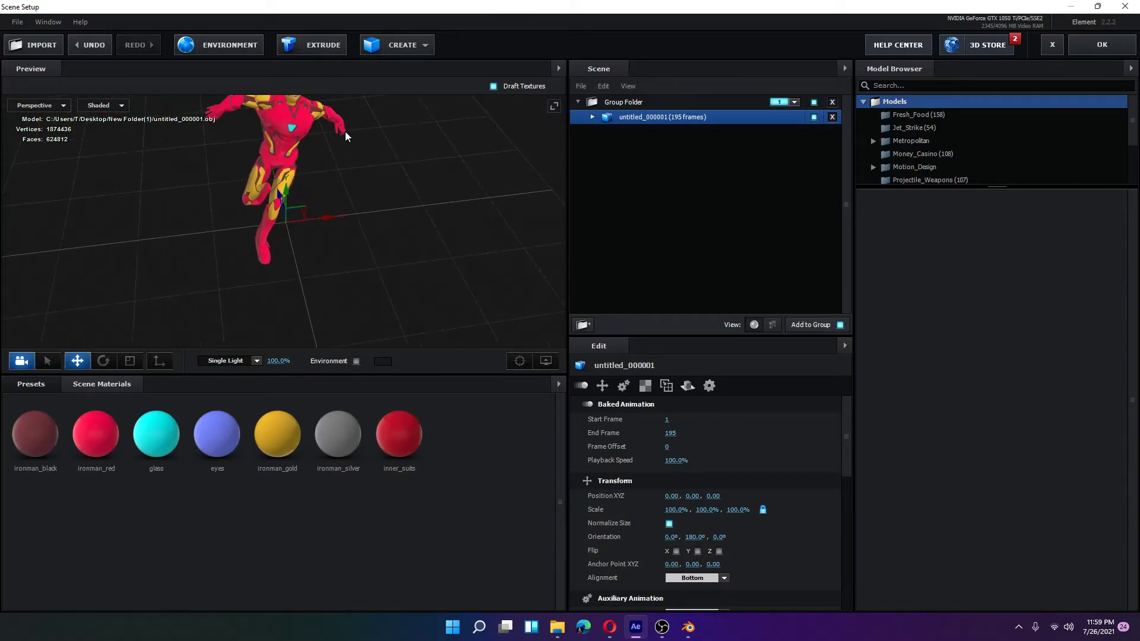
click(668, 525)
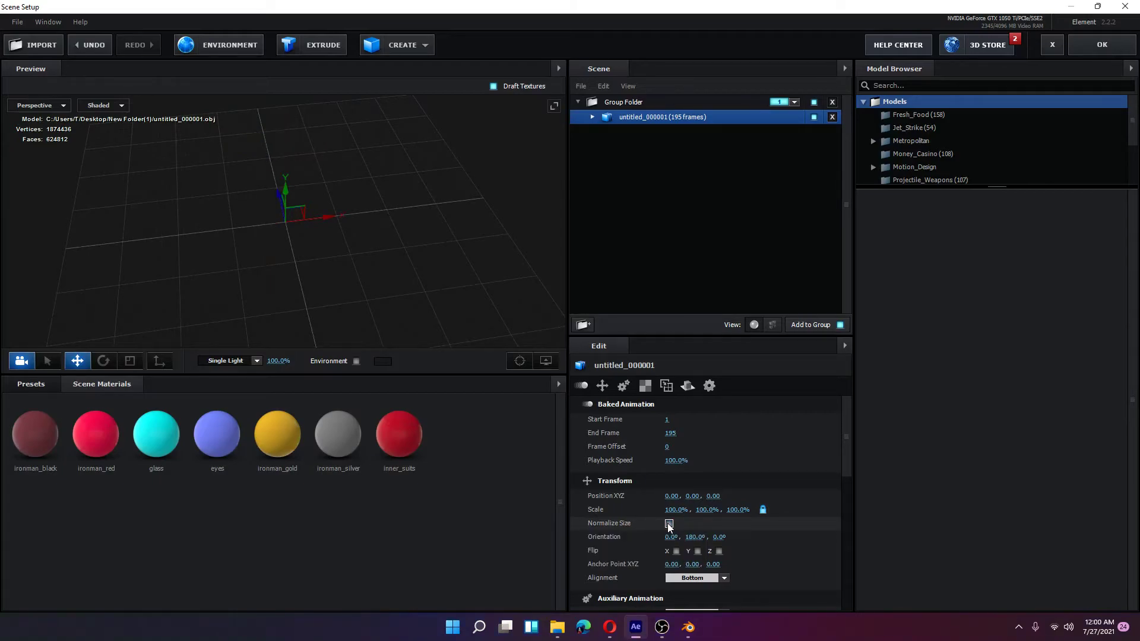
click(669, 525)
drag(349, 155, 284, 151)
click(591, 117)
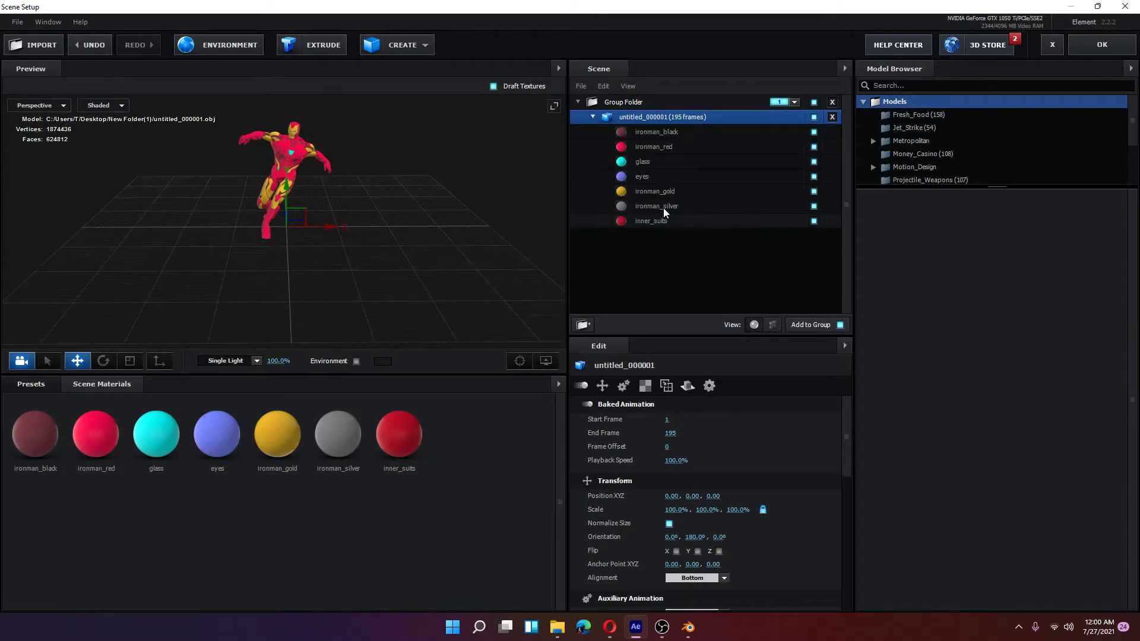
- Try inner_suits and ironman_silver on the ironman_black slot, and eyes, glass and the original ironman_red on the ironman_red slot
click(680, 133)
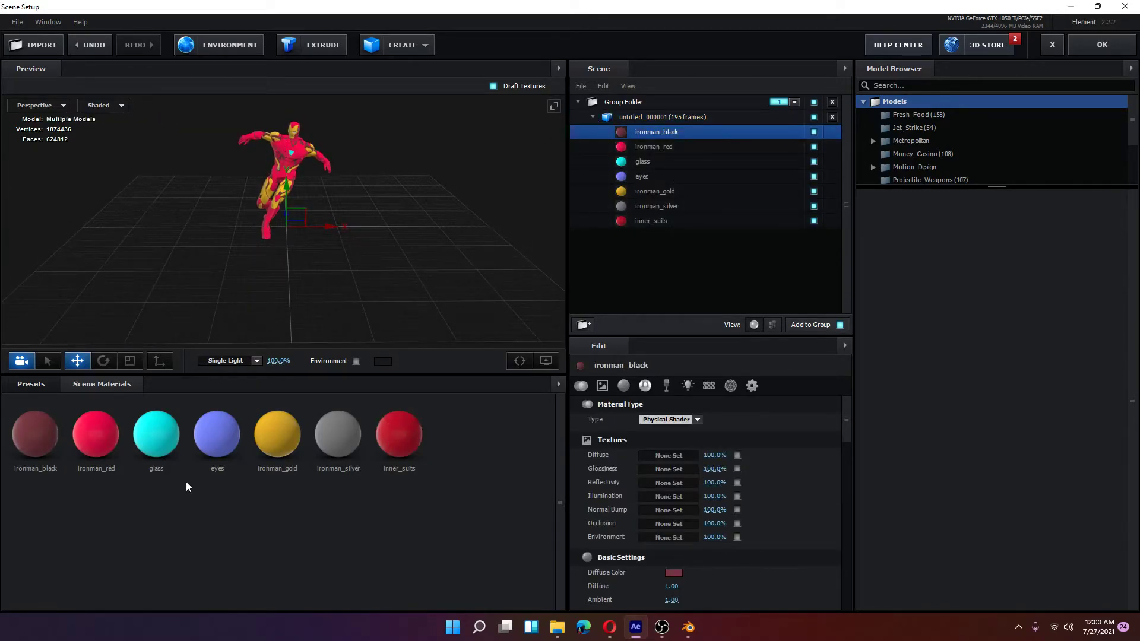
drag(400, 445, 658, 134)
drag(361, 425, 677, 132)
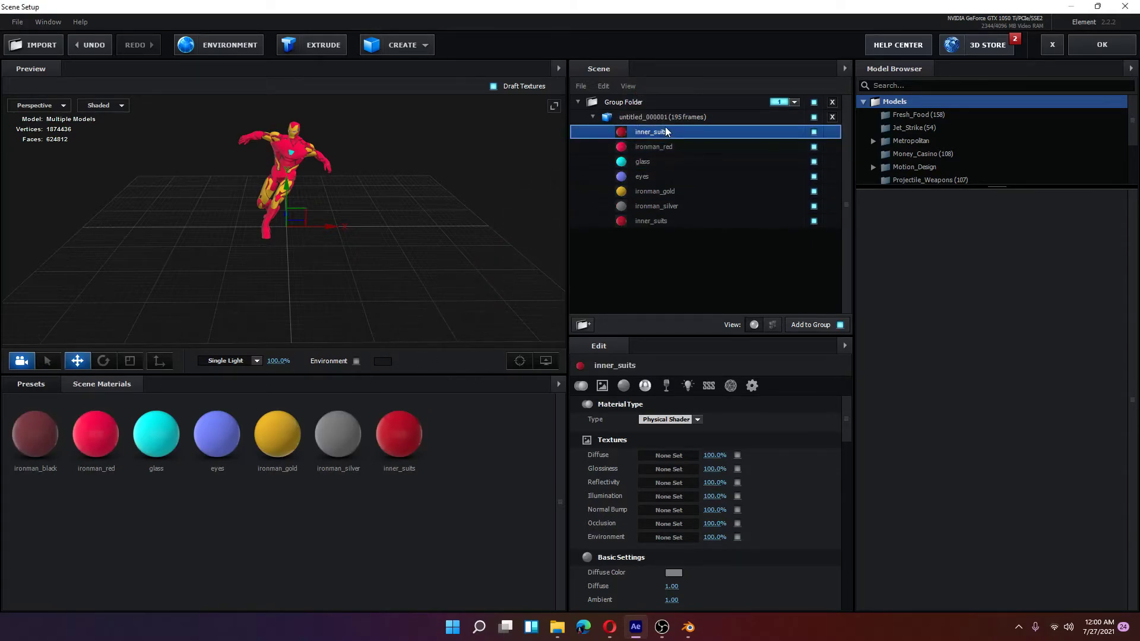
drag(220, 431, 676, 147)
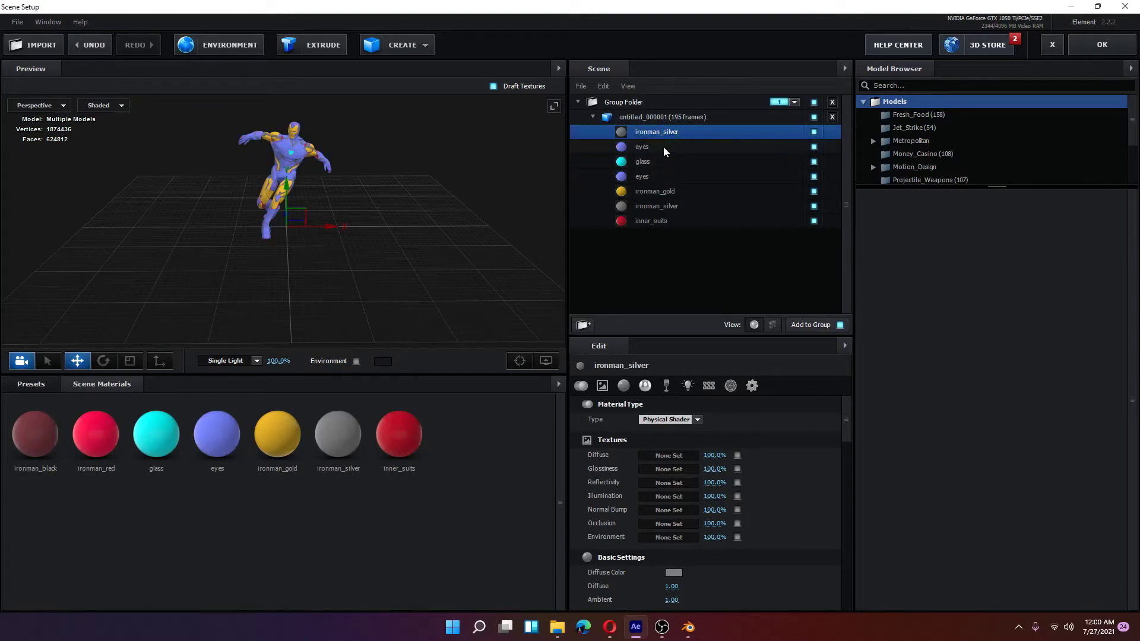
drag(156, 434, 677, 148)
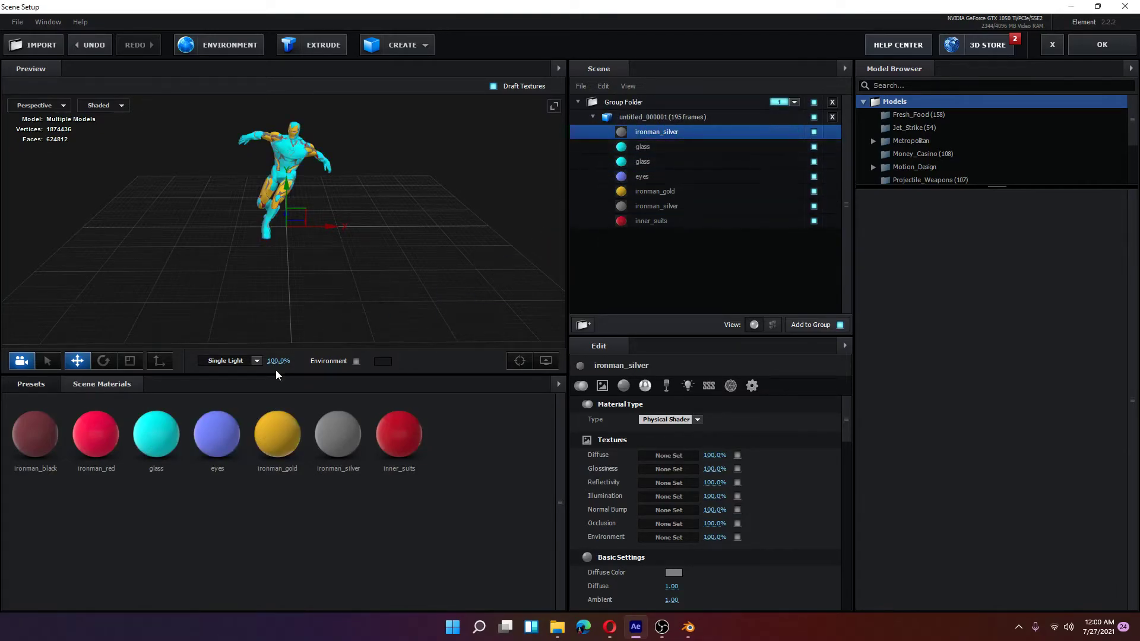
drag(95, 433, 661, 147)
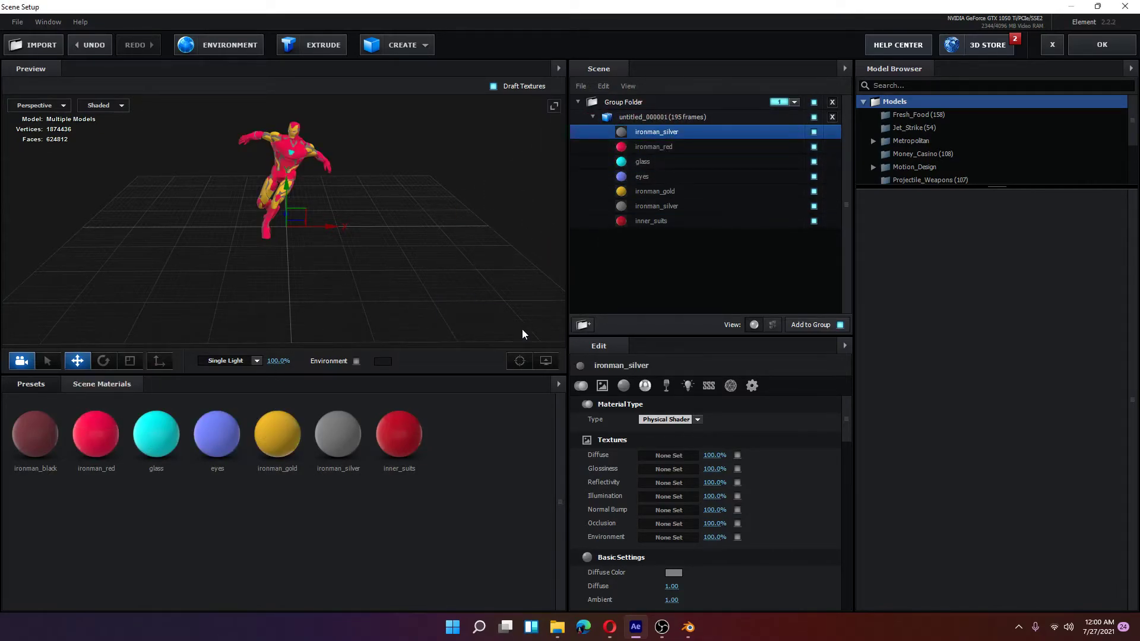
- Assign the Physical presets Bright_Light, Paint_Red and Matte_Shadow to the model's first, second and sixth material slots, and accept the scene
drag(380, 261, 359, 161)
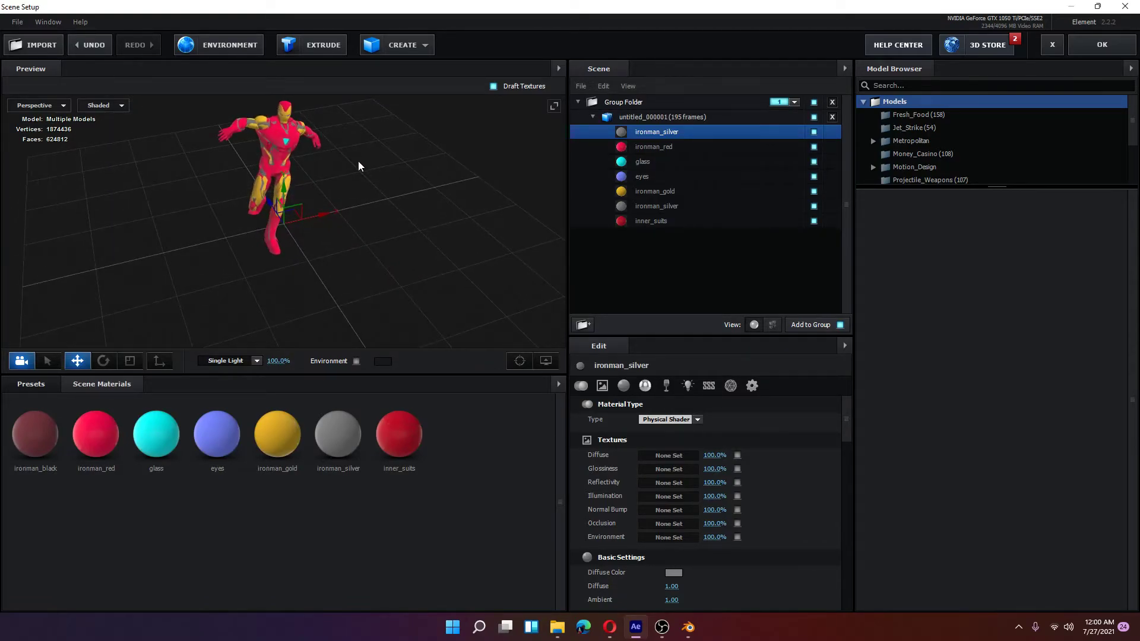
click(24, 384)
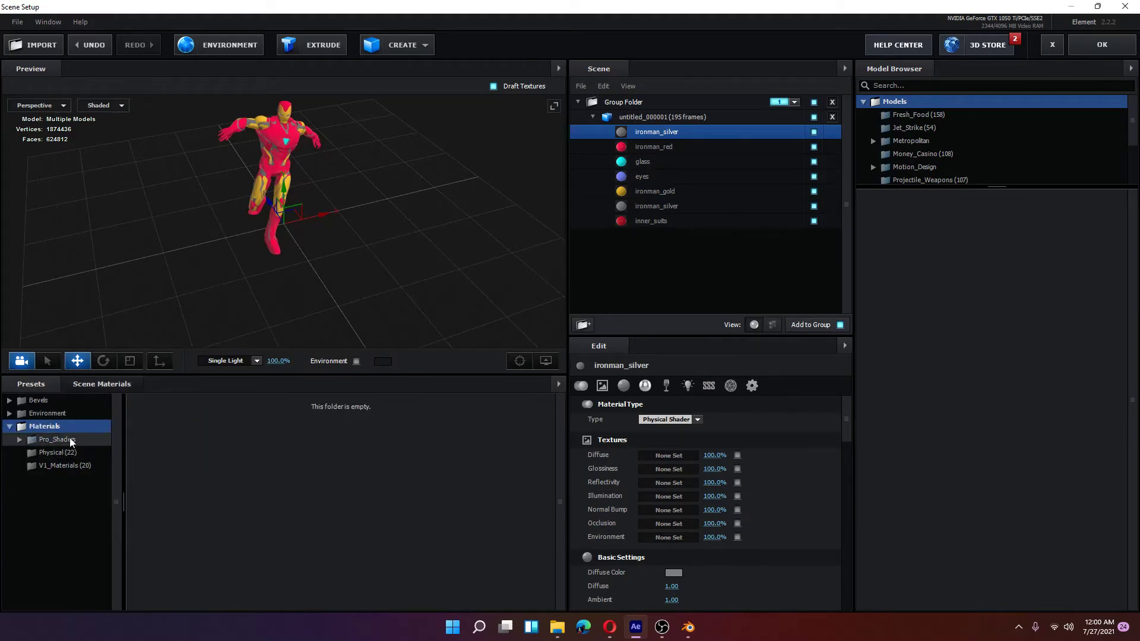
click(74, 453)
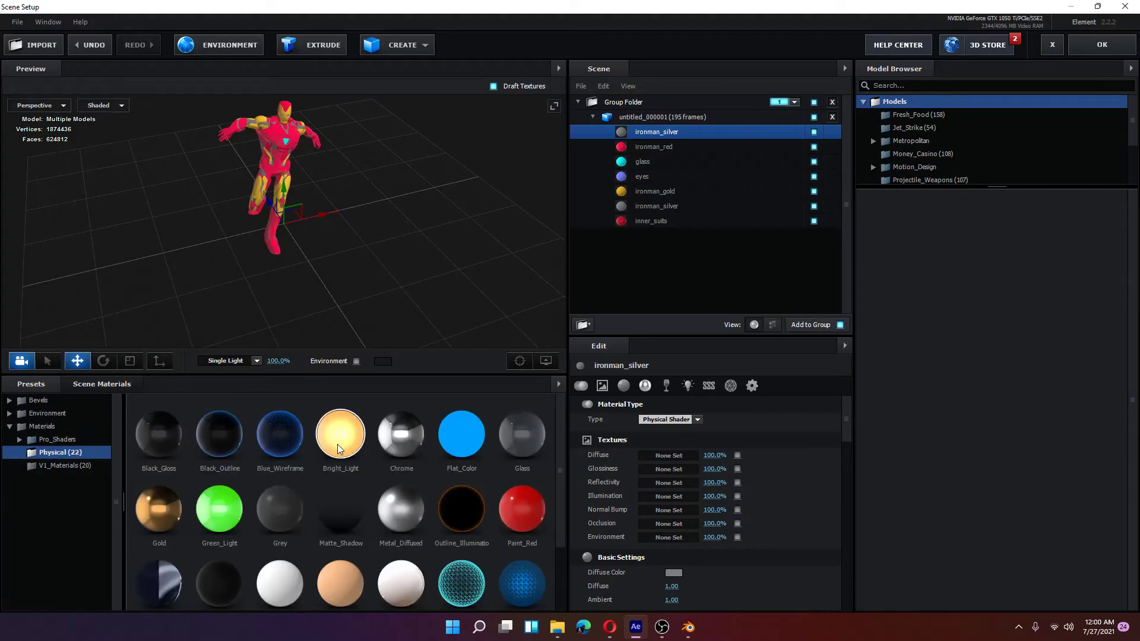
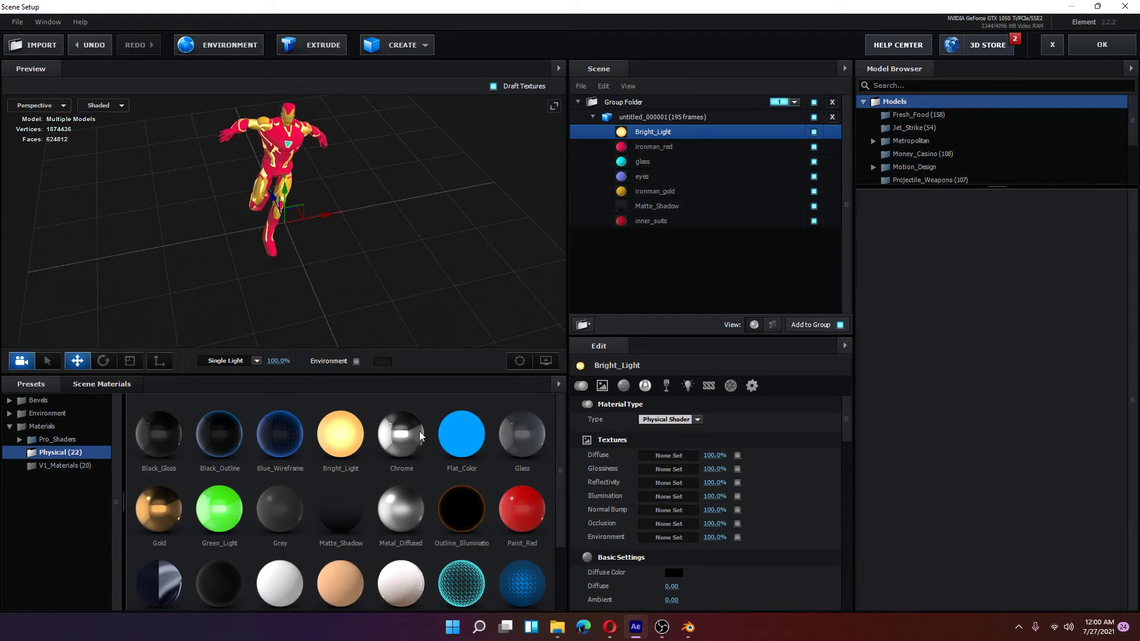
drag(515, 506, 682, 145)
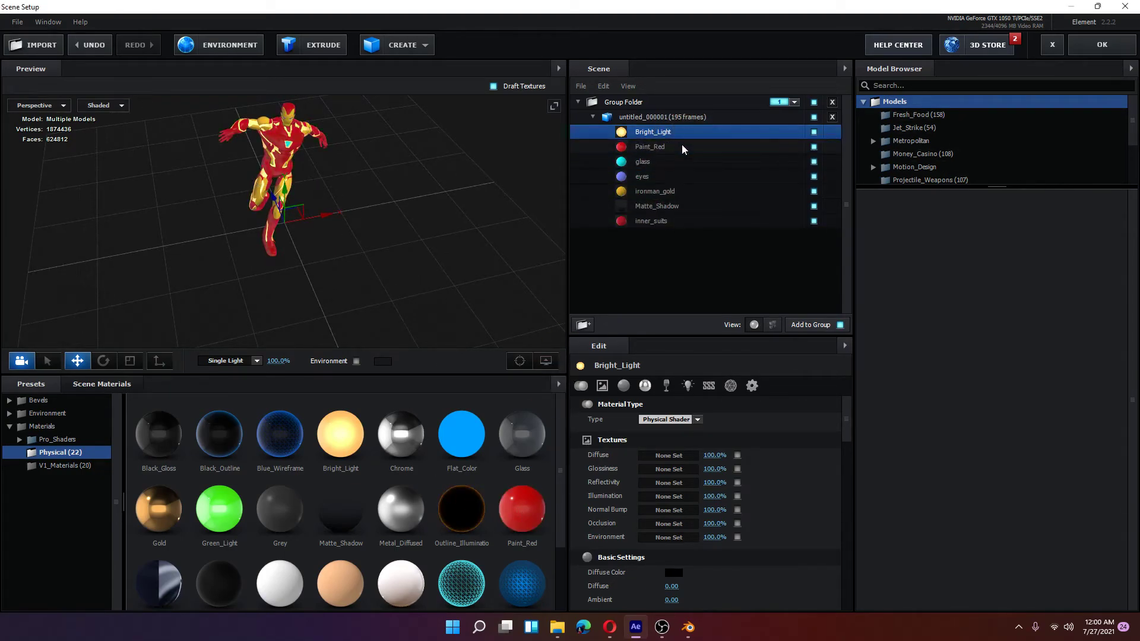
click(1116, 48)
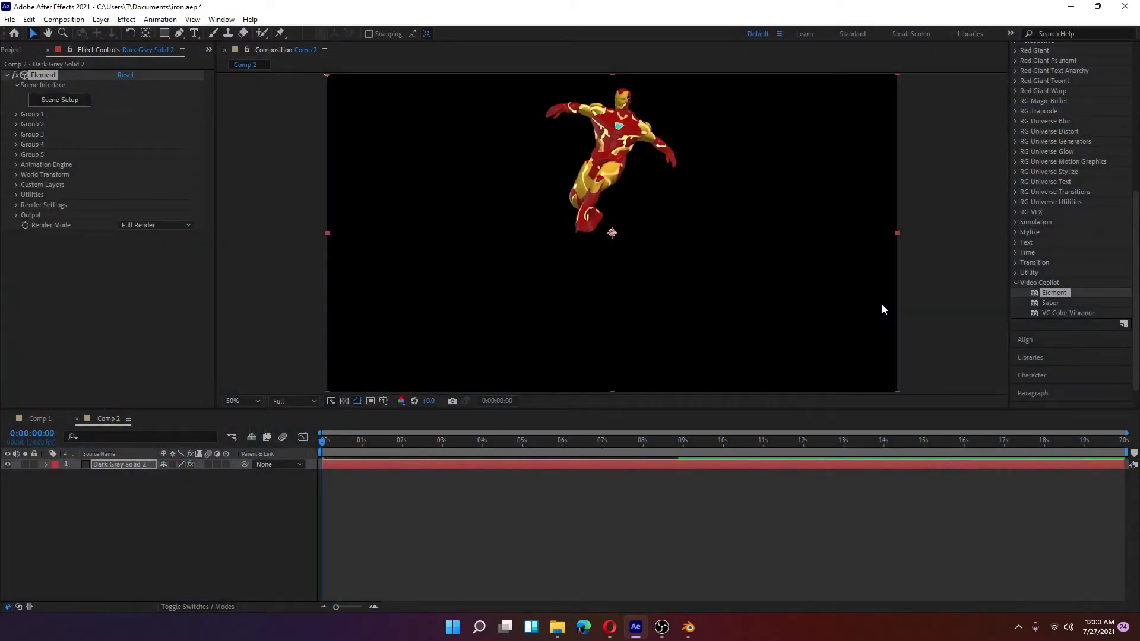
- Examine the Iron Man animation in Comp 2 at 0:00:00:16, 0:00:02:03 and 0:00:02:23
key(comma)
key(comma)
key(comma)
key(comma)
key(period)
key(period)
key(period)
key(period)
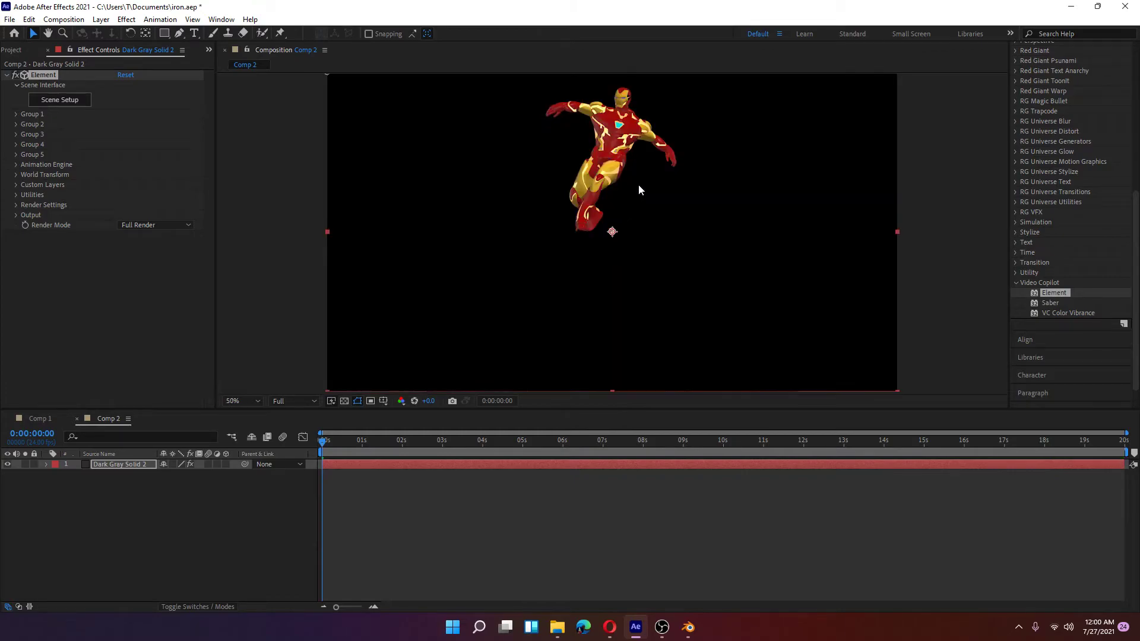
click(350, 443)
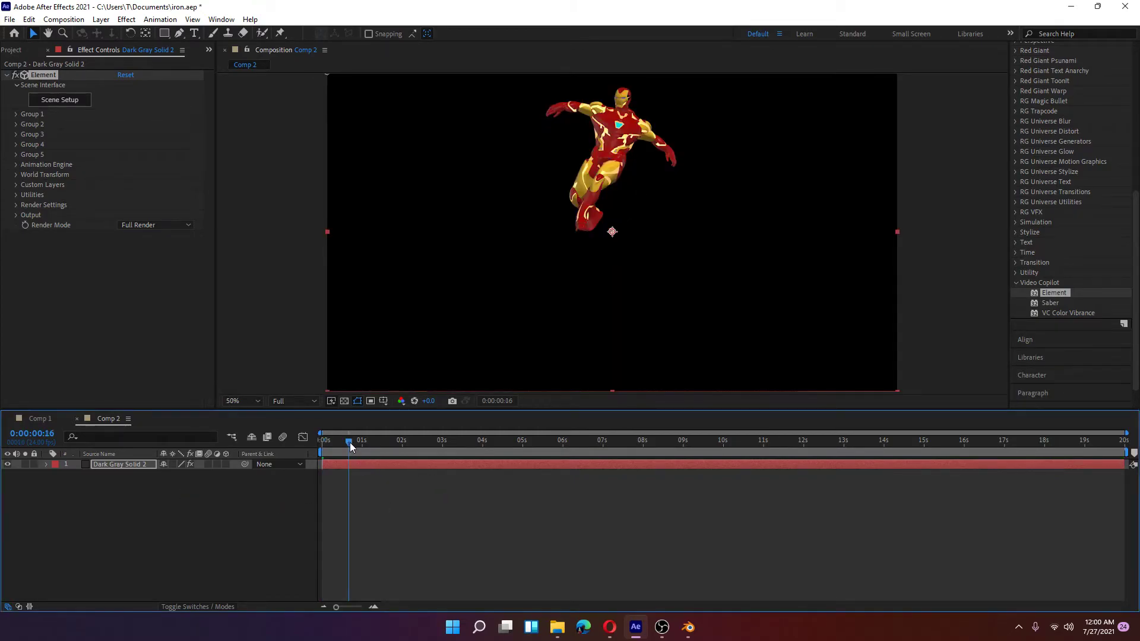
click(408, 441)
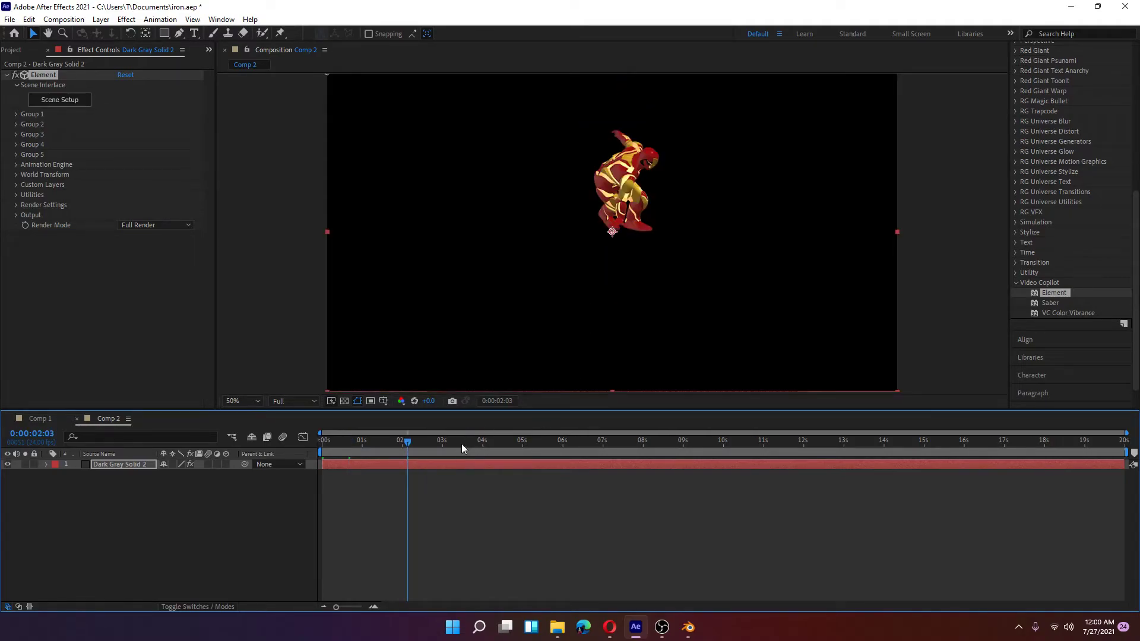
click(441, 440)
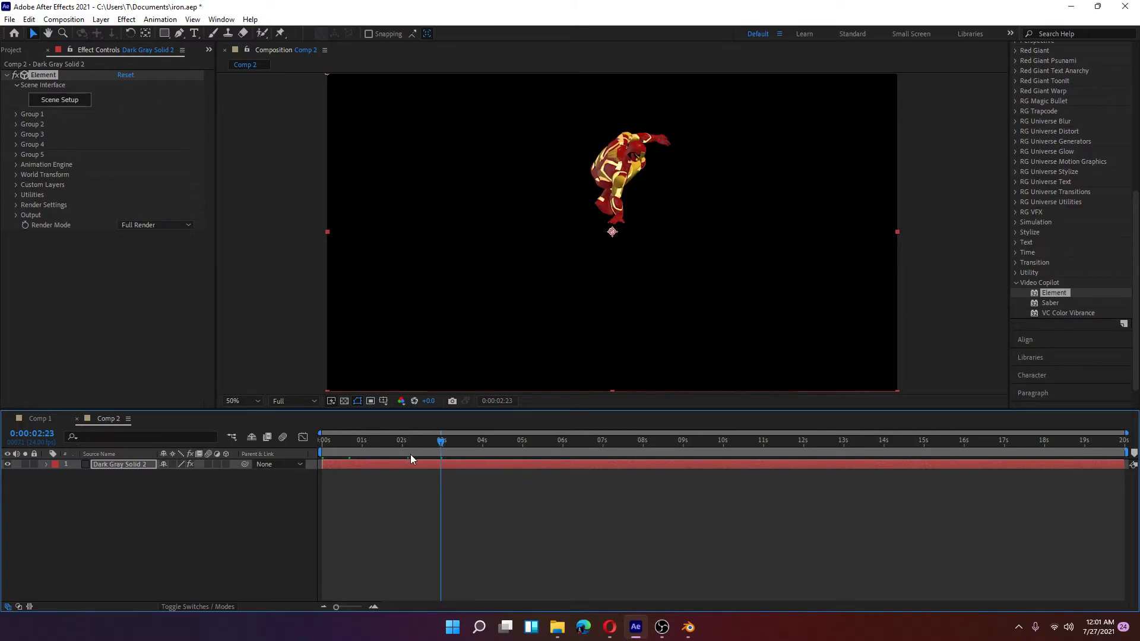
- In Comp 1, go to the first frame and hide Spot Light 1 and Adjustment Layer 2
click(33, 418)
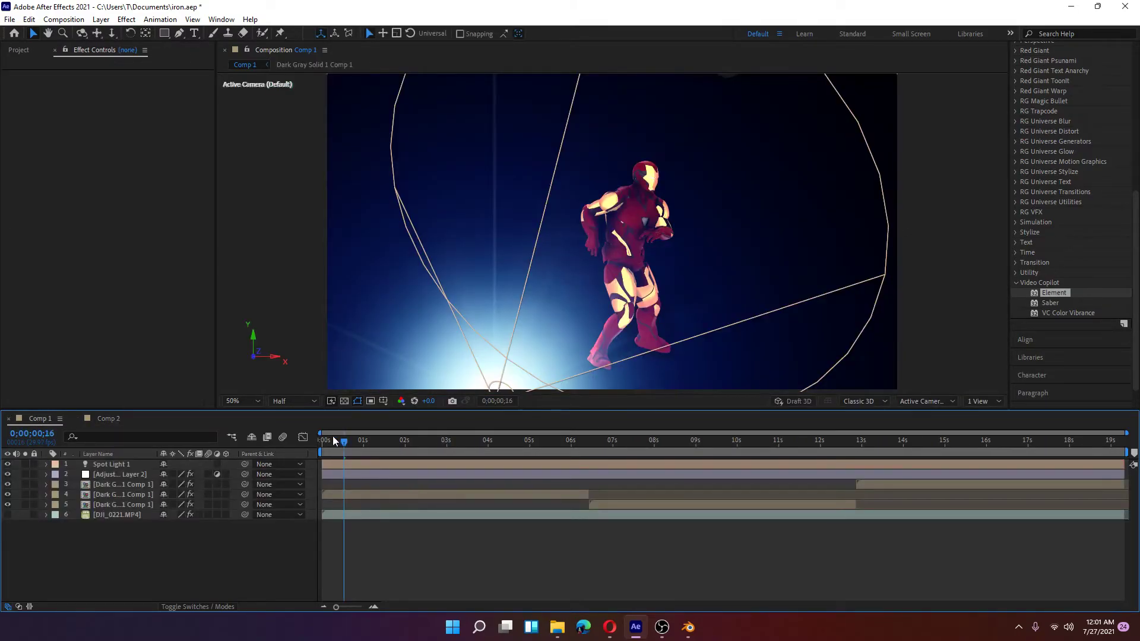
drag(336, 441, 321, 441)
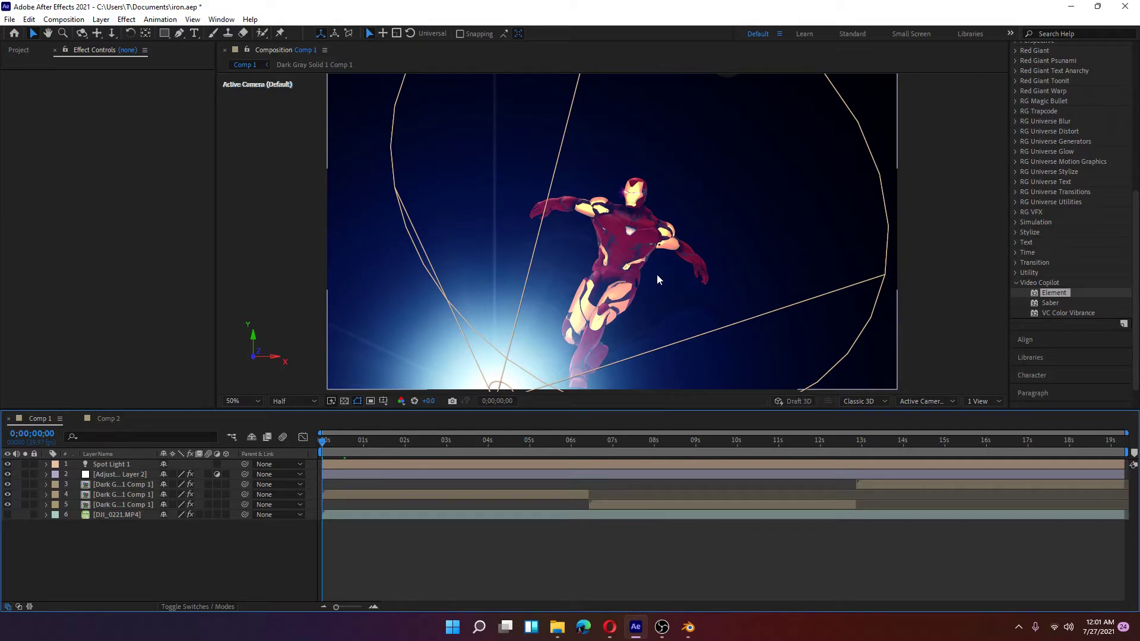
drag(7, 484, 7, 464)
click(7, 484)
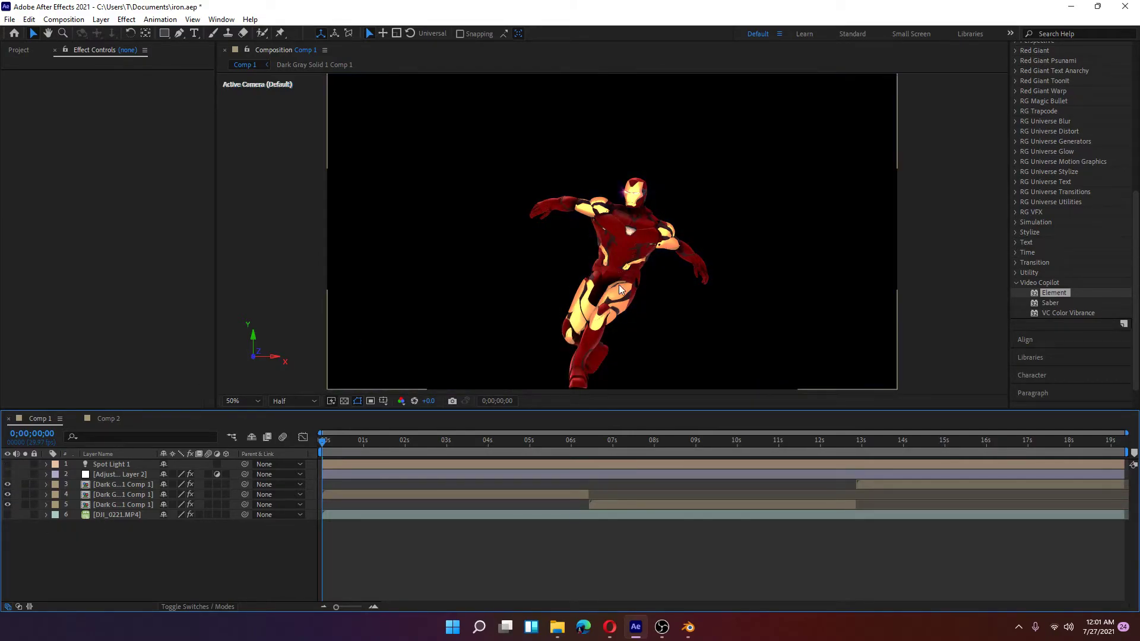
scroll(618, 273, up, 2)
scroll(618, 273, down, 2)
- Remove the uni.Edge Glow effect from layer 3 and inspect its uni.Glimmer settings
click(121, 485)
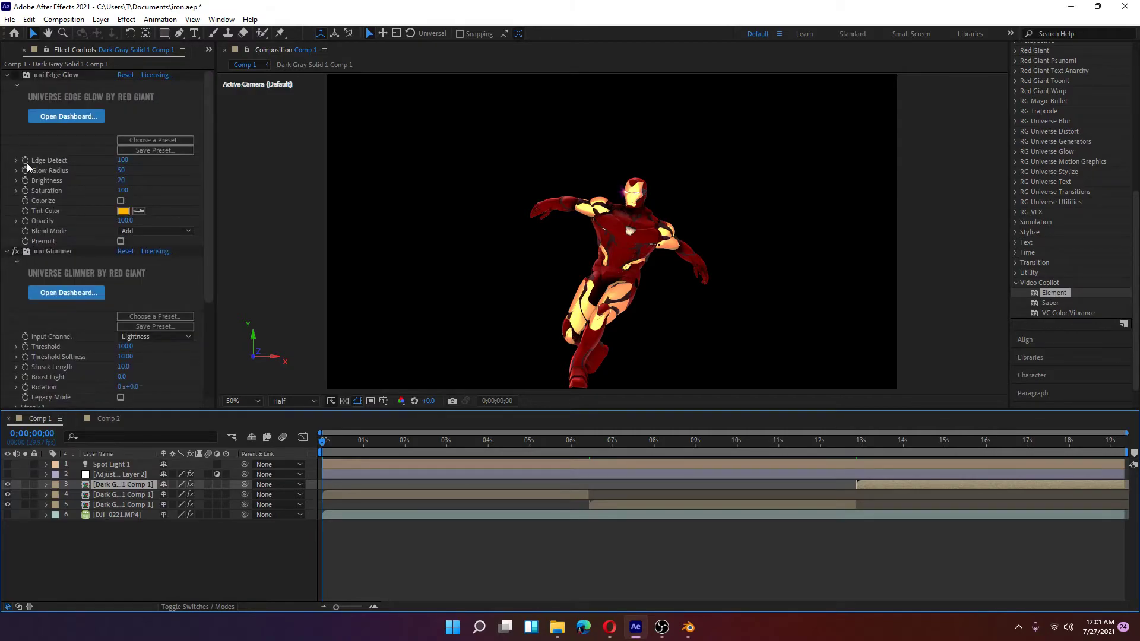
click(68, 74)
key(Delete)
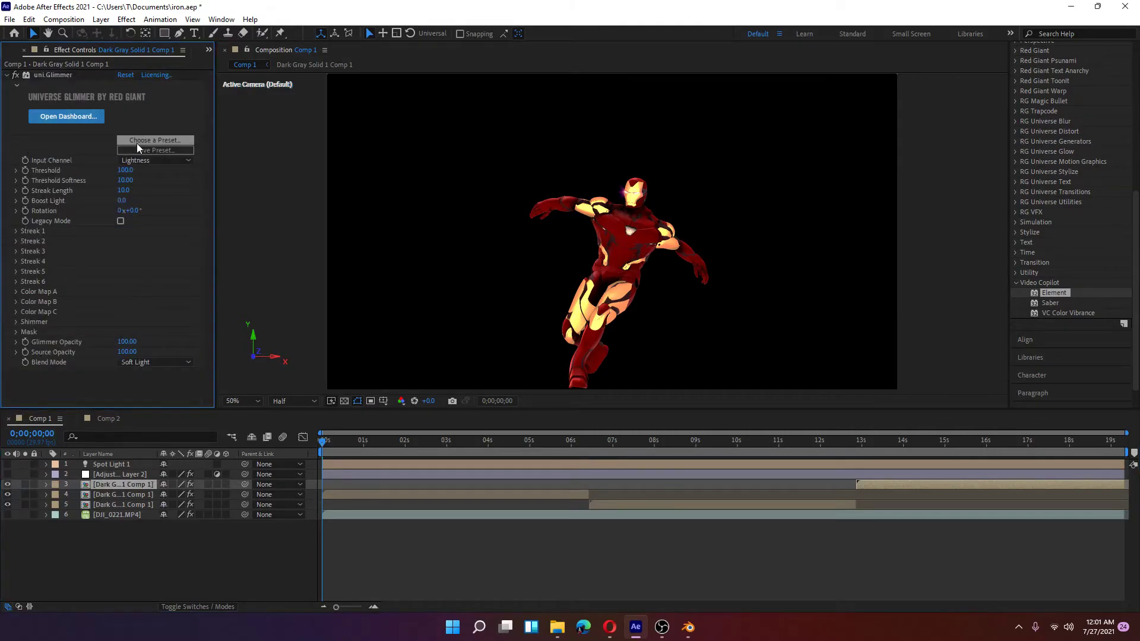
click(55, 75)
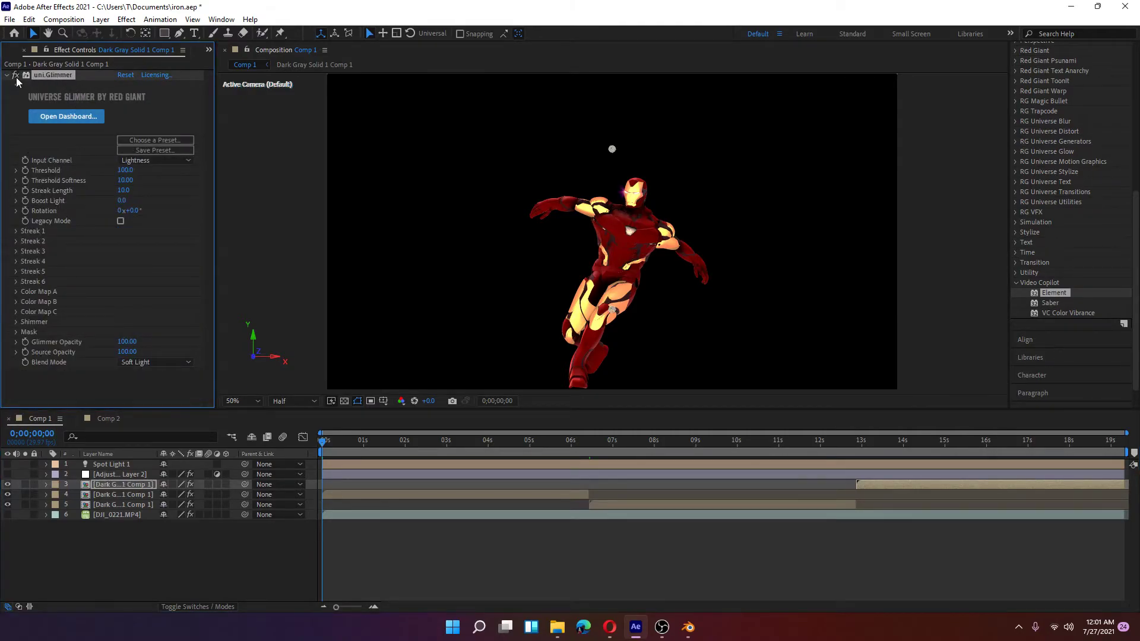
scroll(612, 233, up, 2)
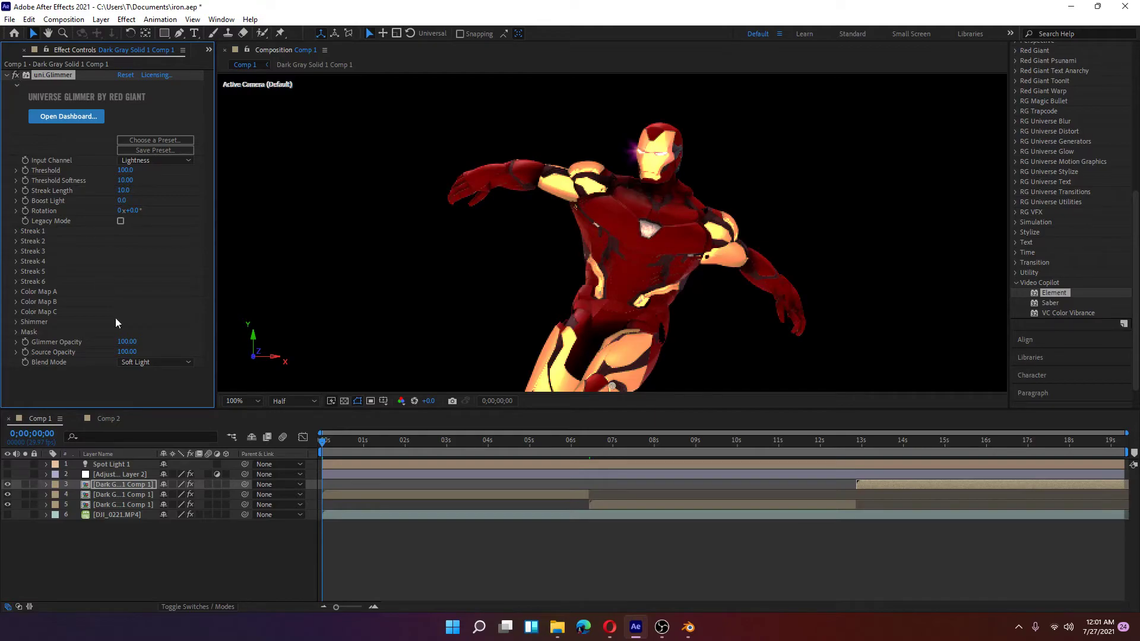
- Delete uni.Edge Glow from layer 4 and toggle its uni.Glimmer effect to compare the model with and without it
click(408, 495)
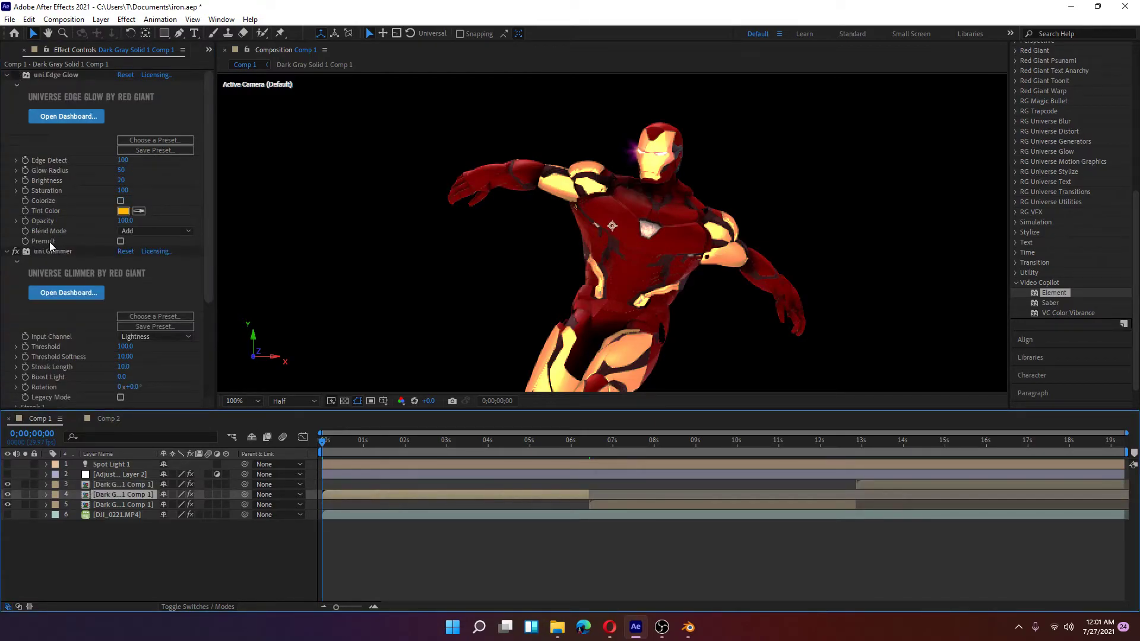
click(14, 252)
click(14, 252)
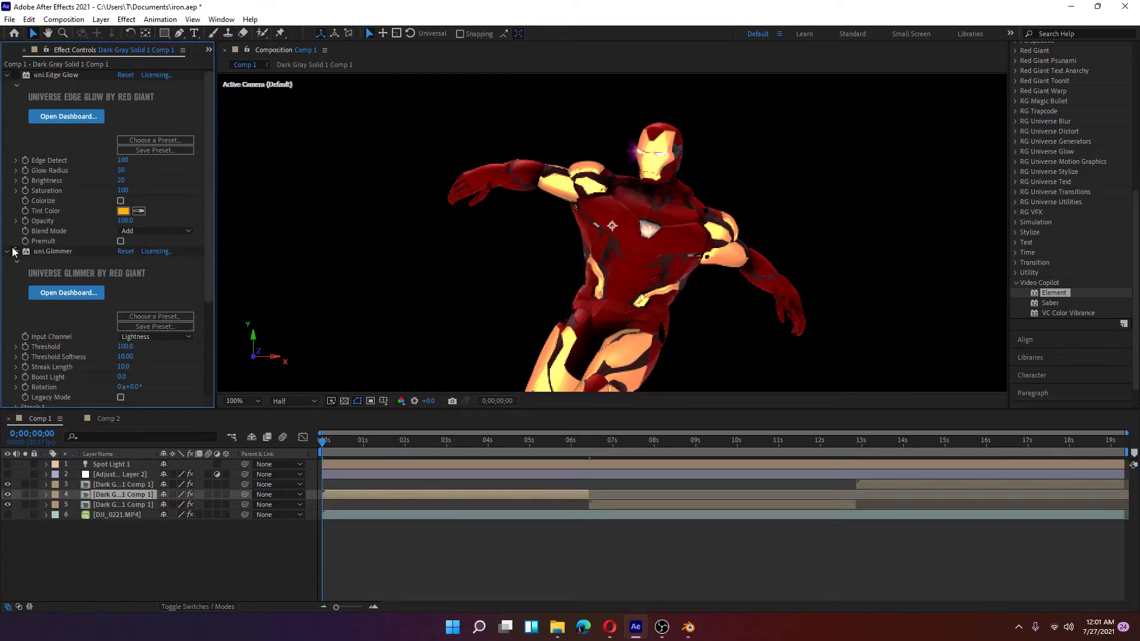
click(34, 77)
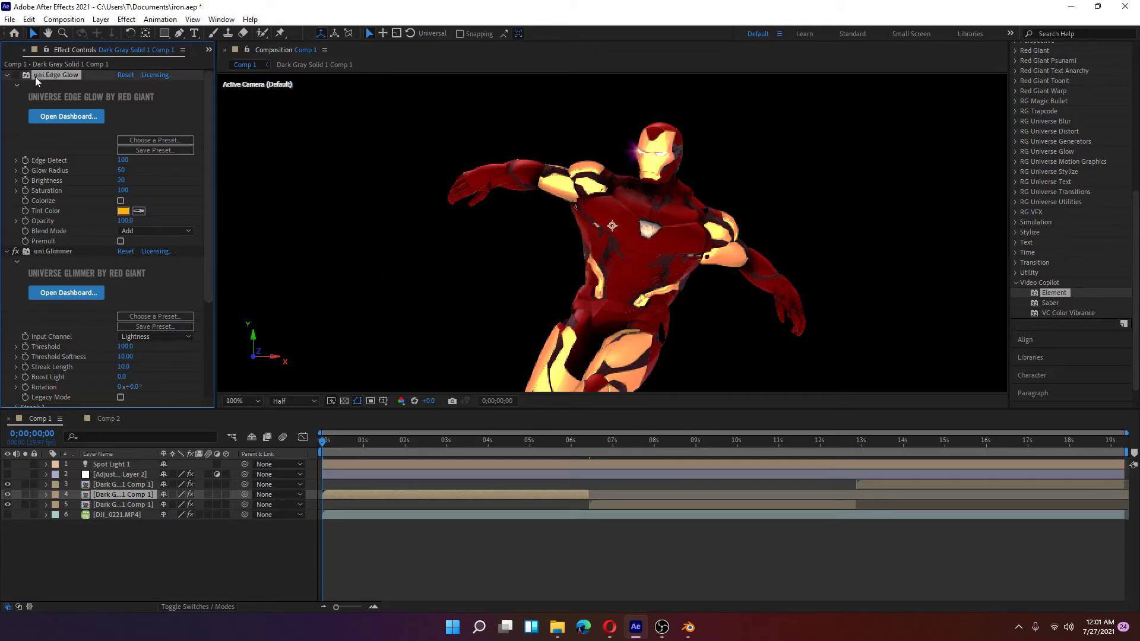
key(Delete)
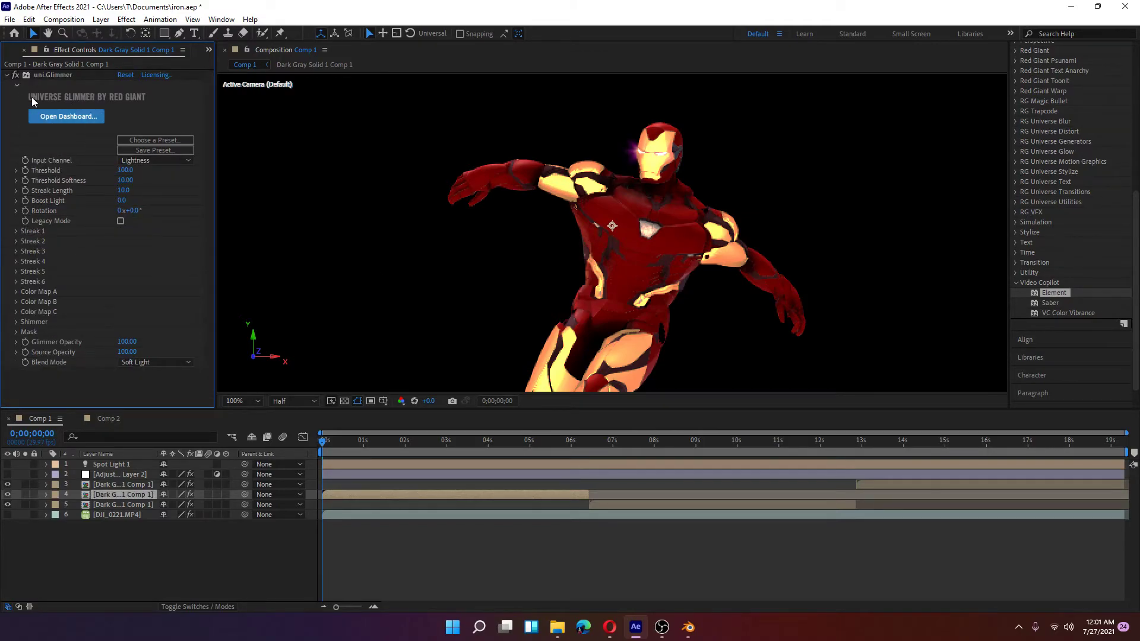
click(16, 76)
click(16, 75)
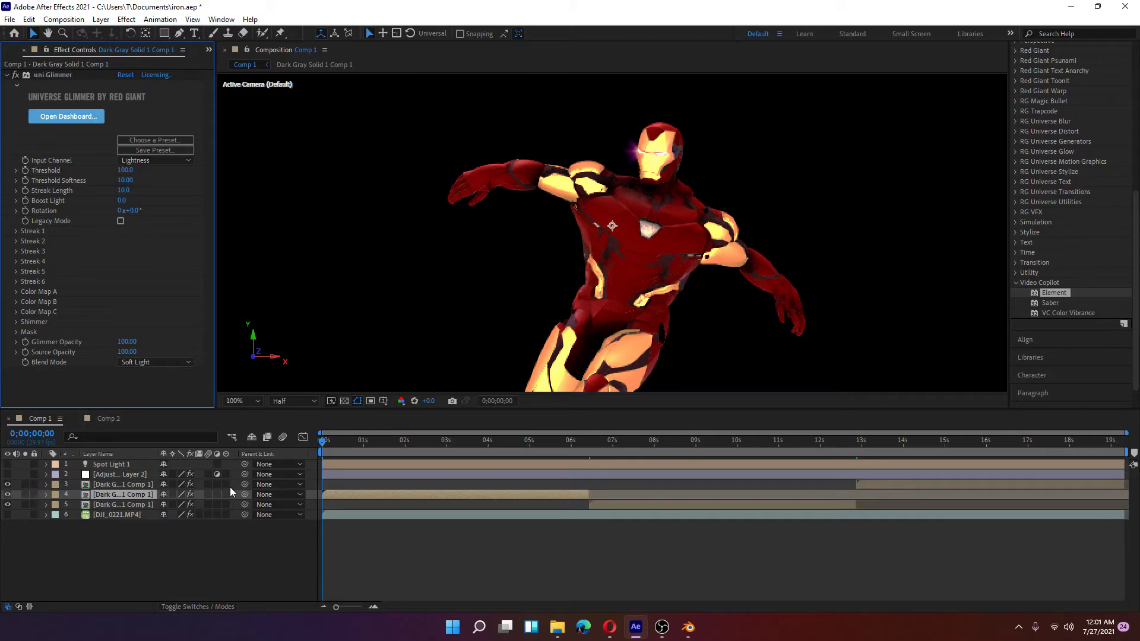
- Open layer 4's precomp and examine the Ambient Occlusion settings in the Dark Gray Solid 1 layer's Element effect, keeping AO Mode on SSAO
double_click(123, 493)
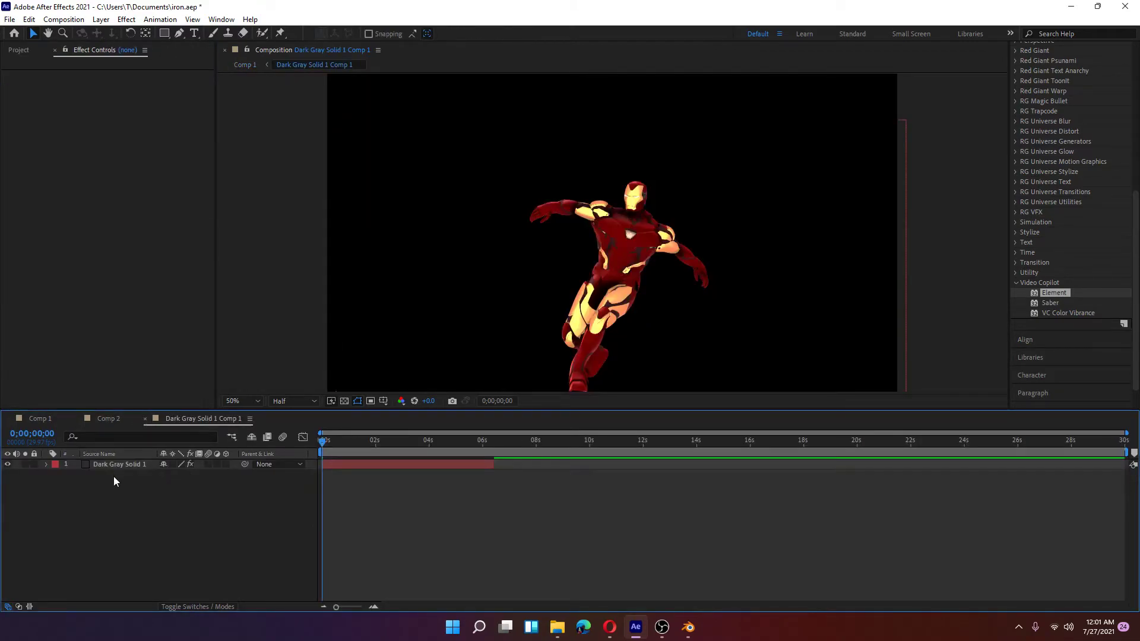
click(113, 464)
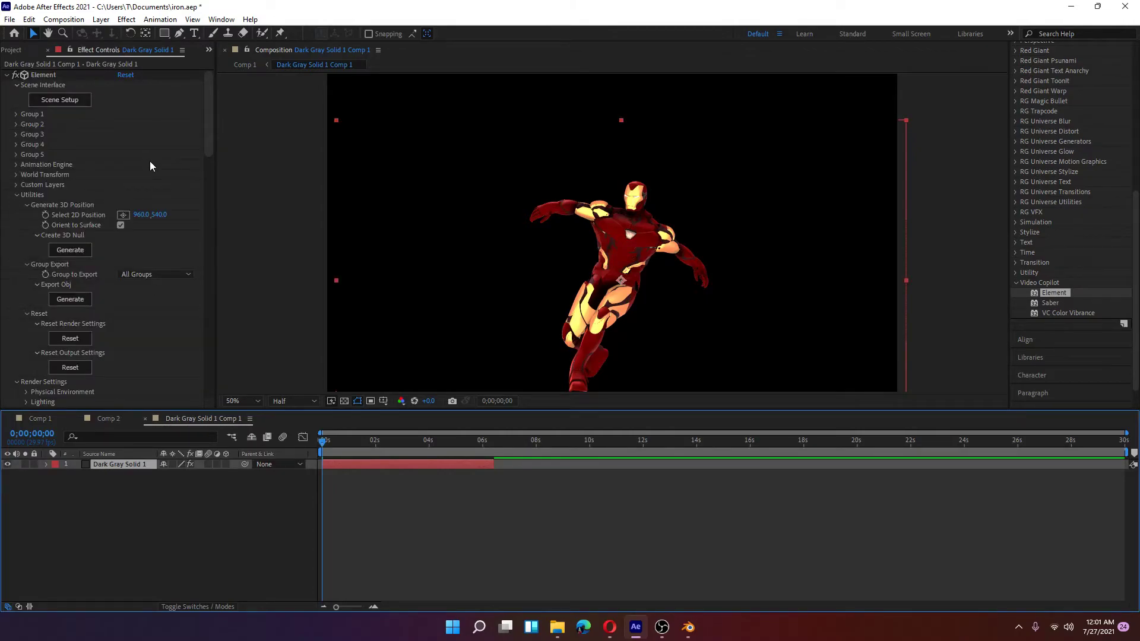
click(16, 195)
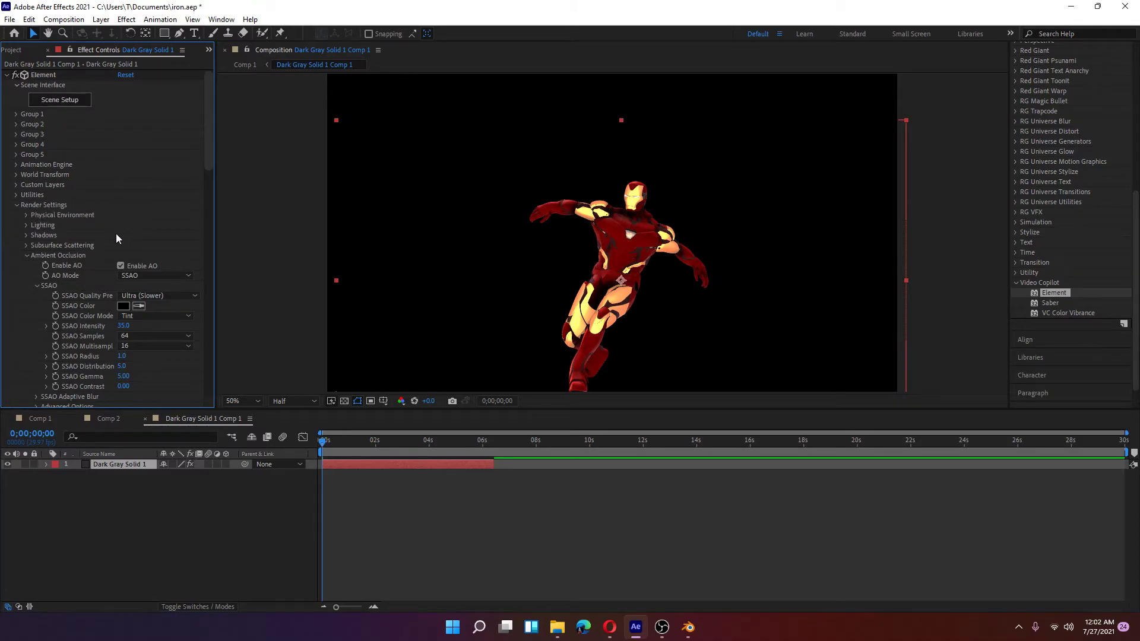
scroll(130, 207, down, 2)
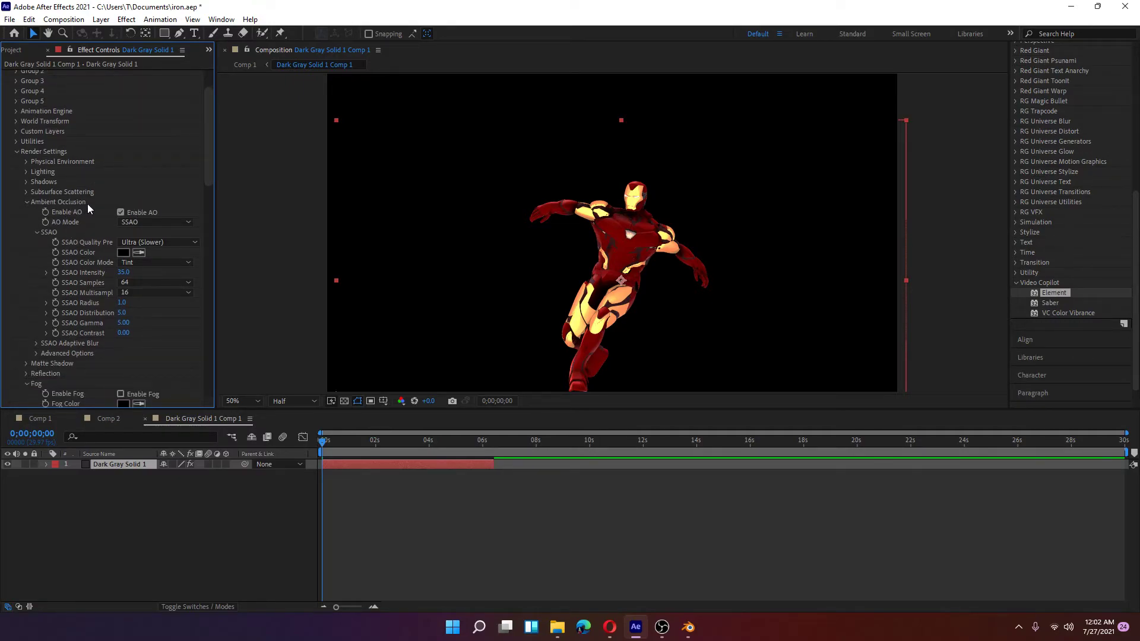
scroll(89, 201, down, 2)
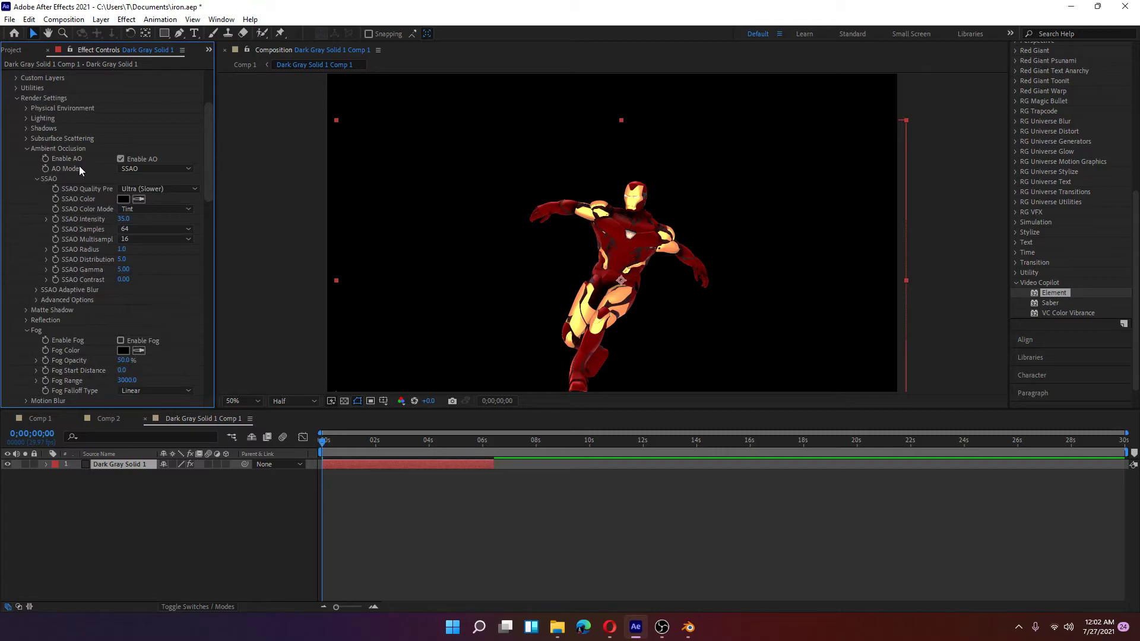
click(163, 169)
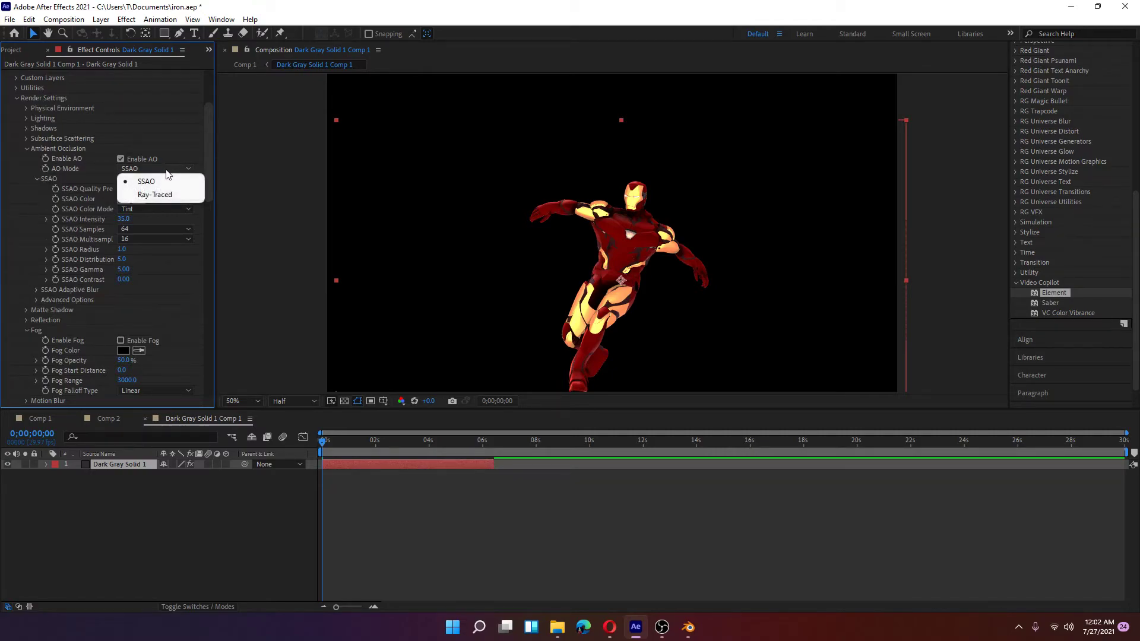
click(149, 180)
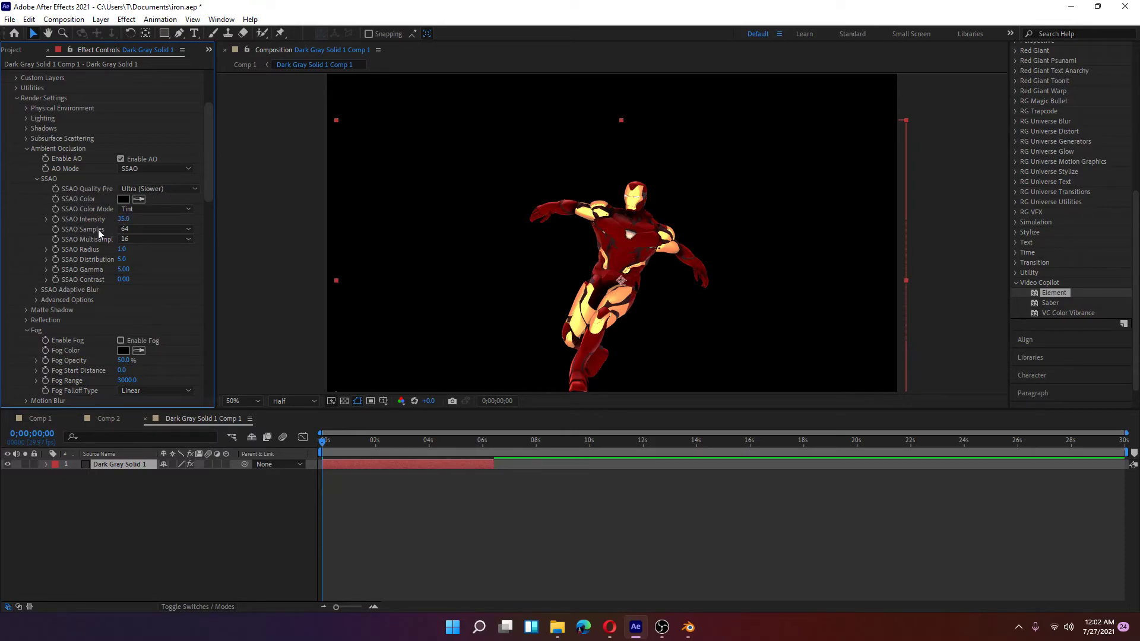
scroll(98, 240, down, 1)
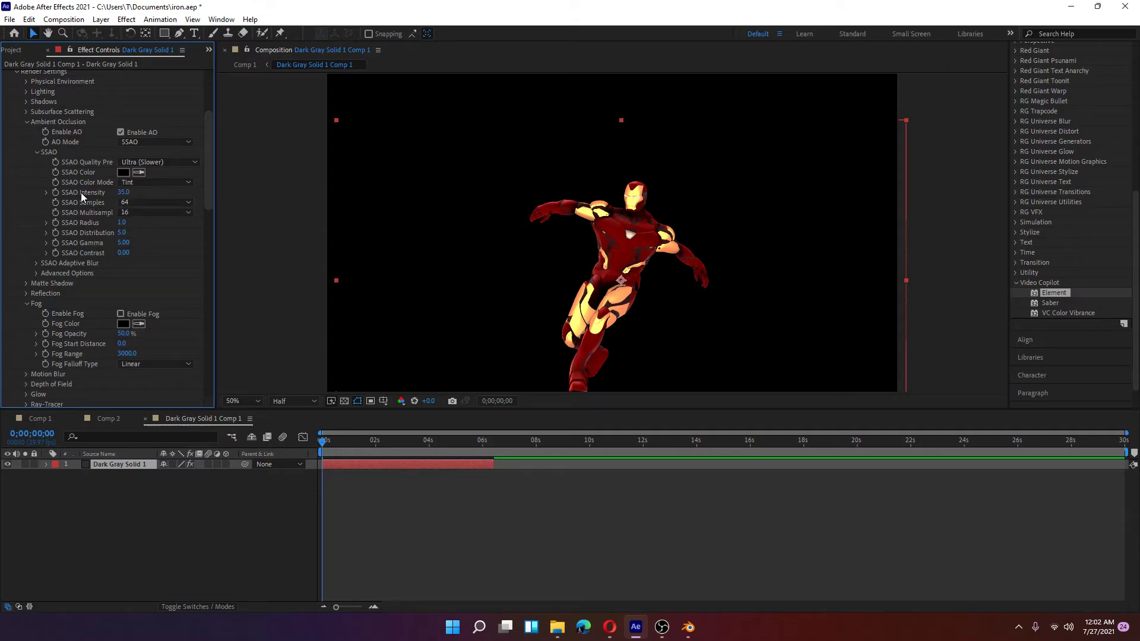
- Set SSAO Intensity to 0 and back to 35 to compare the model without and with ambient occlusion
scroll(630, 245, up, 2)
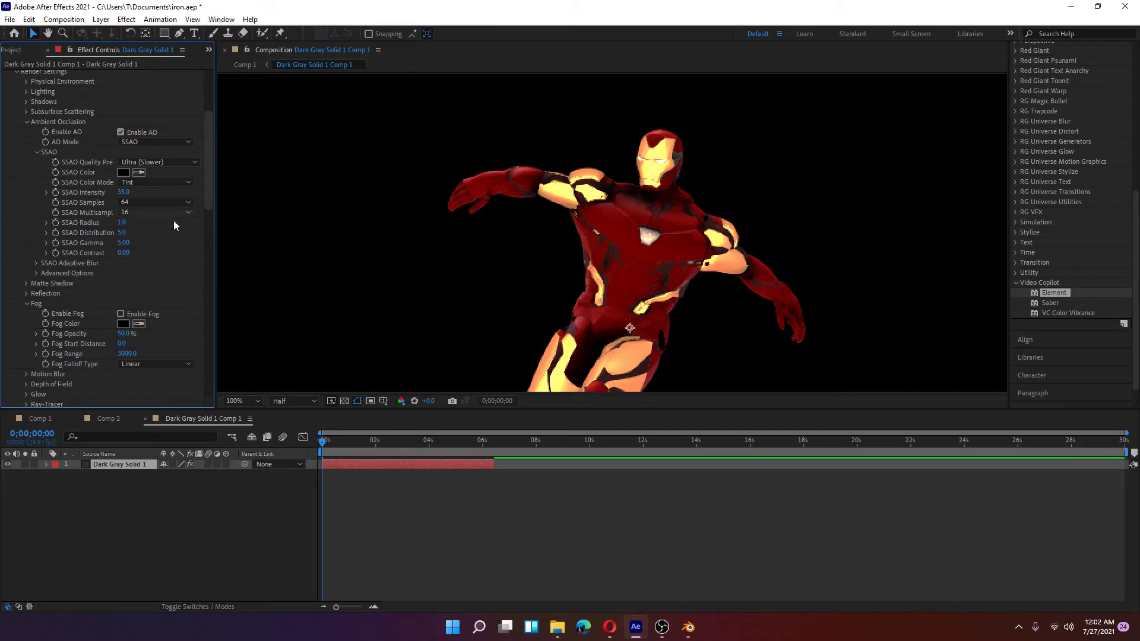
click(123, 193)
text(0)
key(Return)
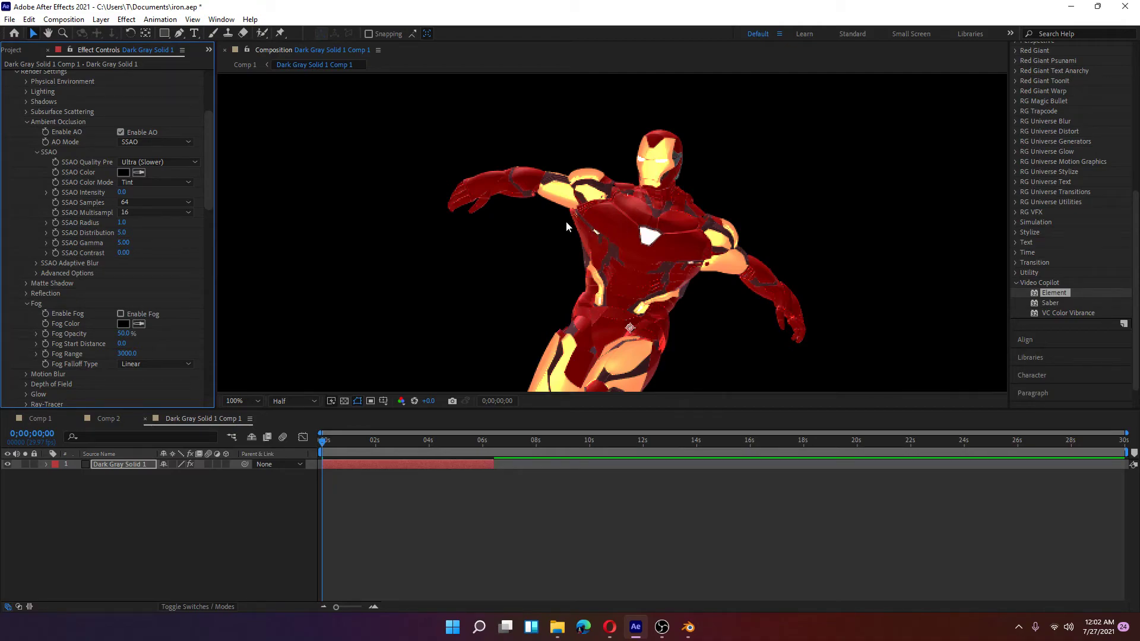
click(127, 191)
text(35)
key(Return)
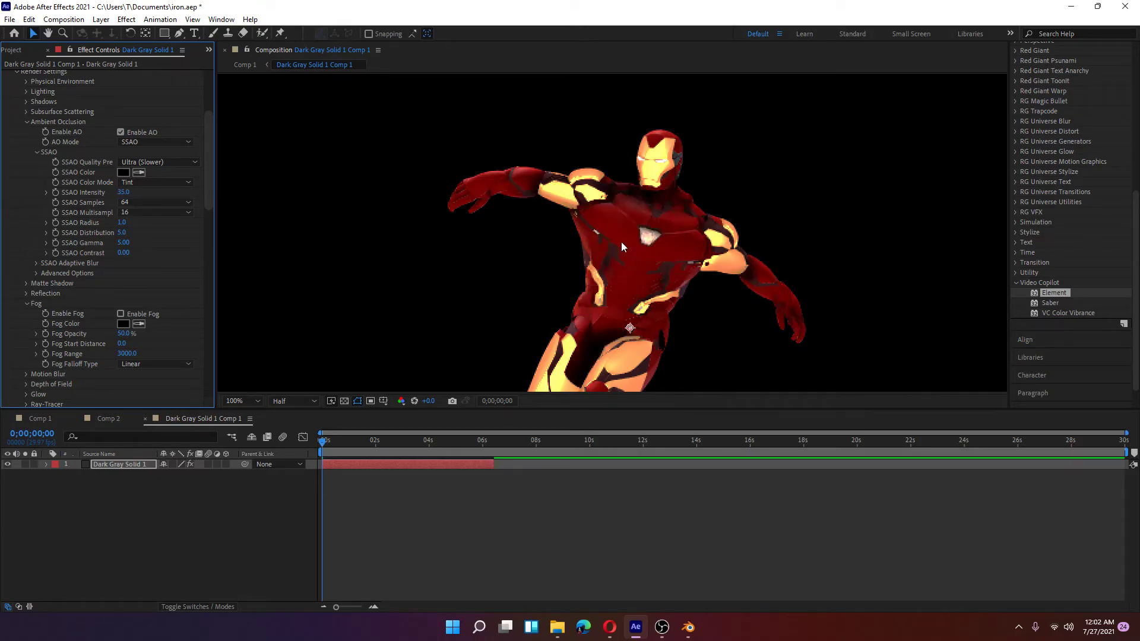
scroll(622, 241, up, 1)
scroll(628, 212, down, 3)
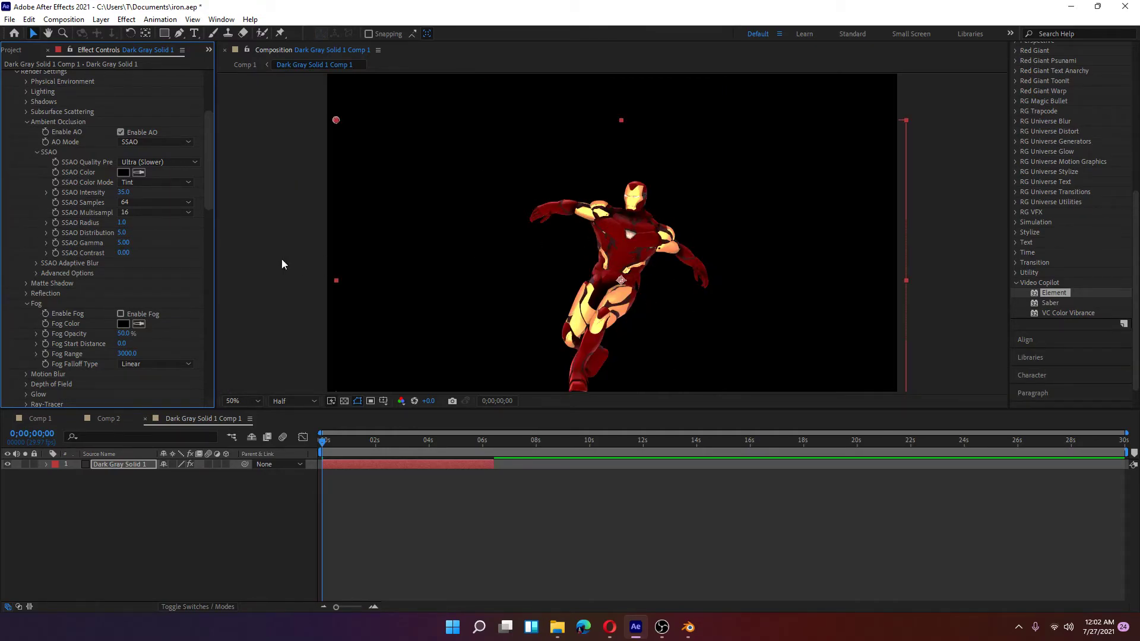
click(122, 192)
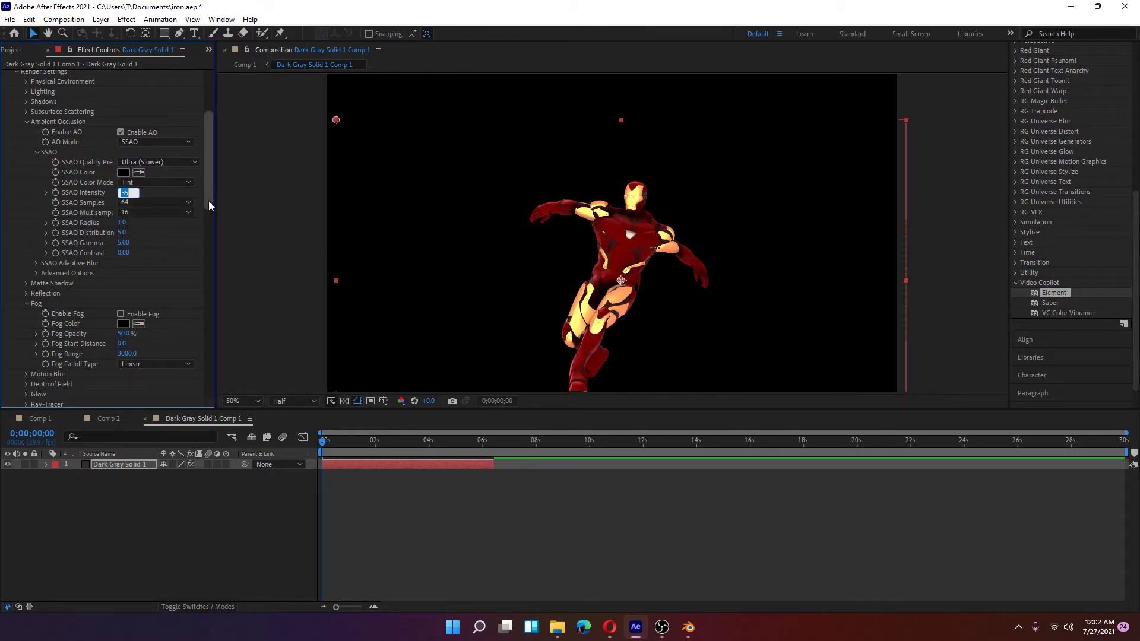
click(177, 191)
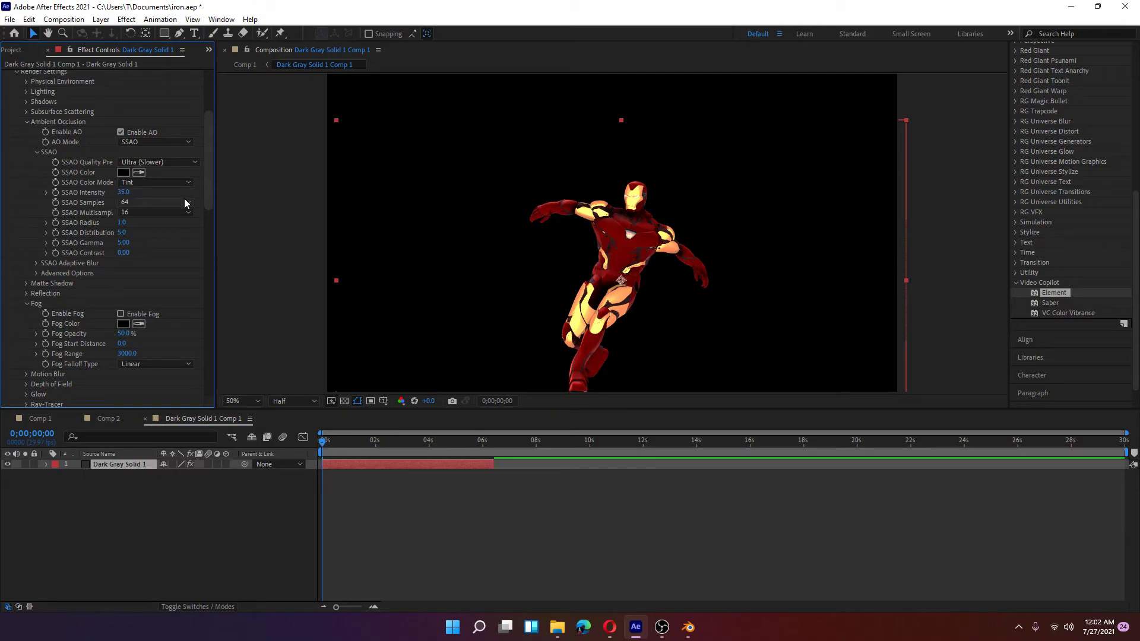
- Examine Element's Motion Blur options and the settings of the Shadow effect on the same solid
scroll(167, 333, down, 3)
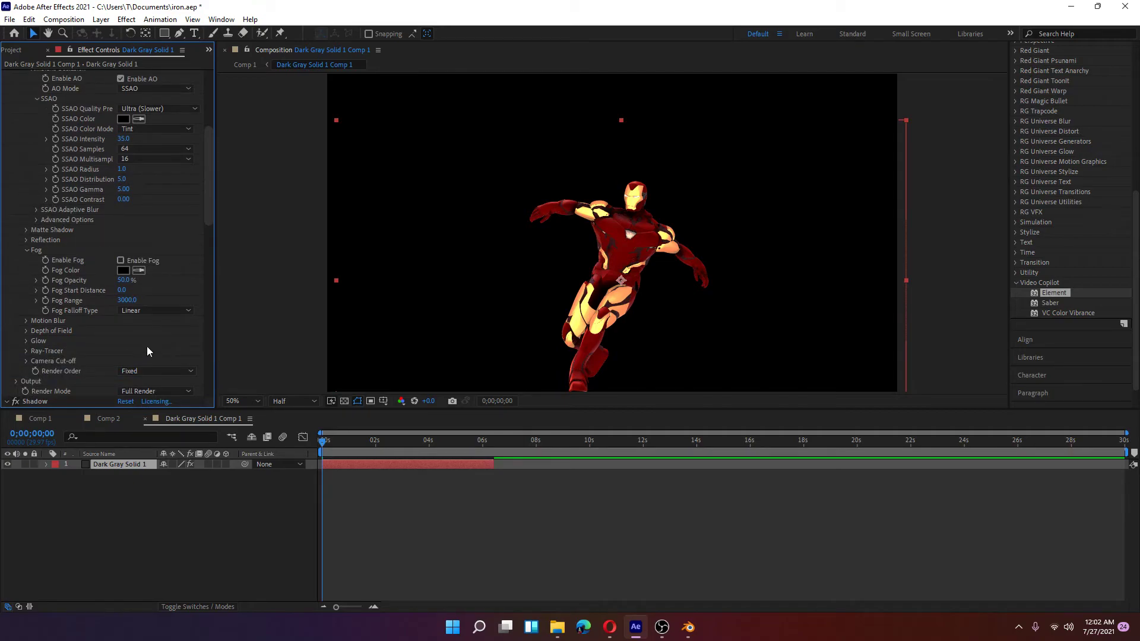
scroll(150, 338, down, 3)
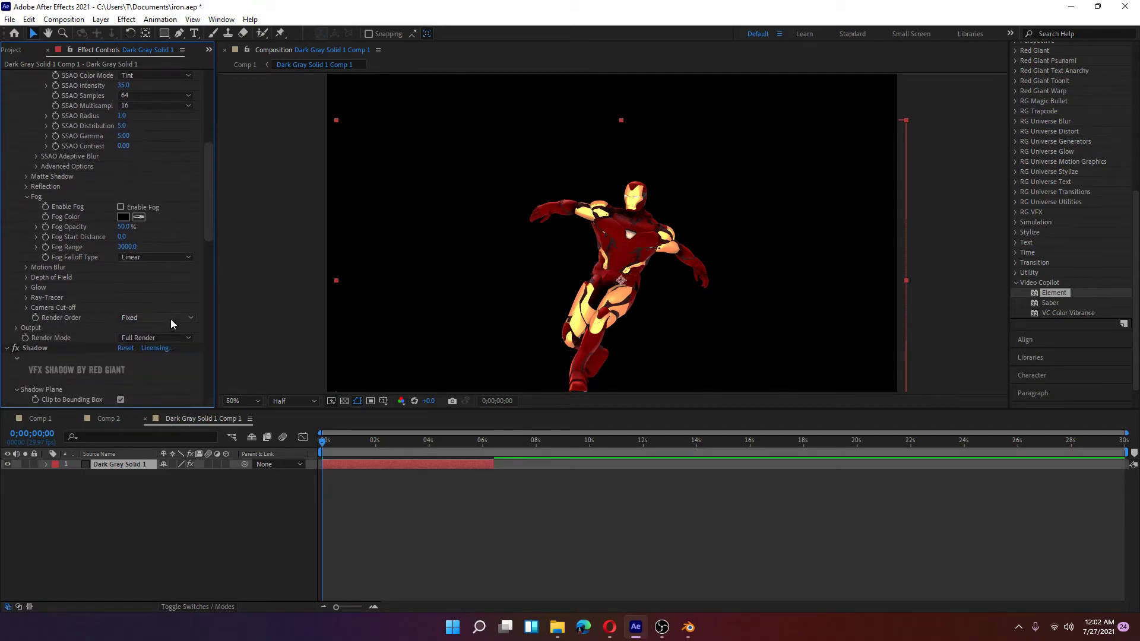
click(26, 268)
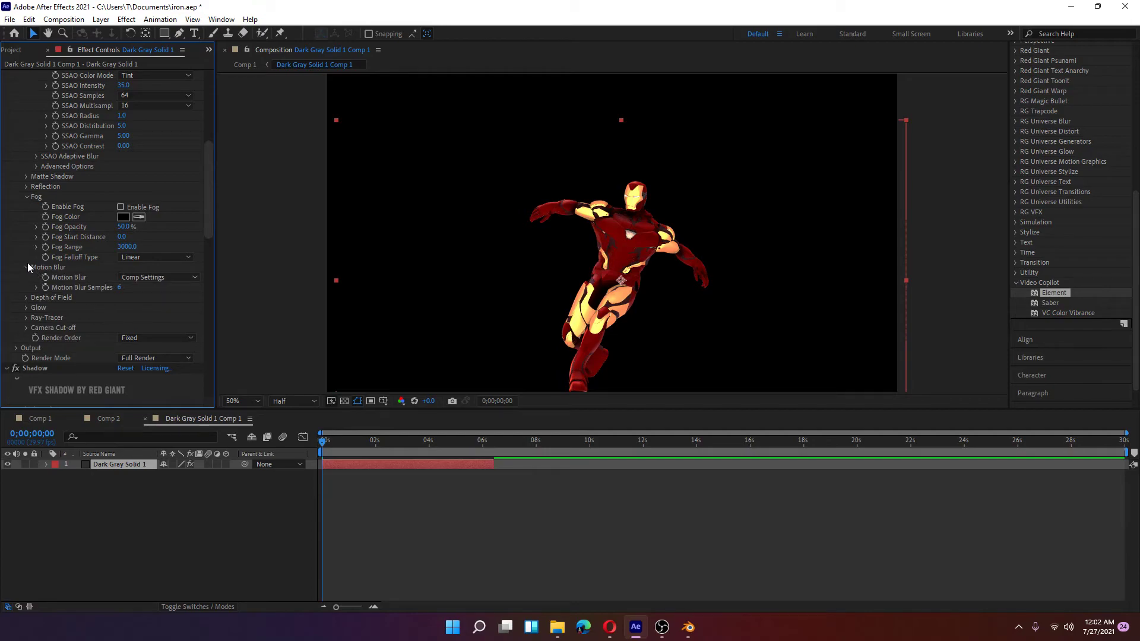
scroll(105, 290, down, 13)
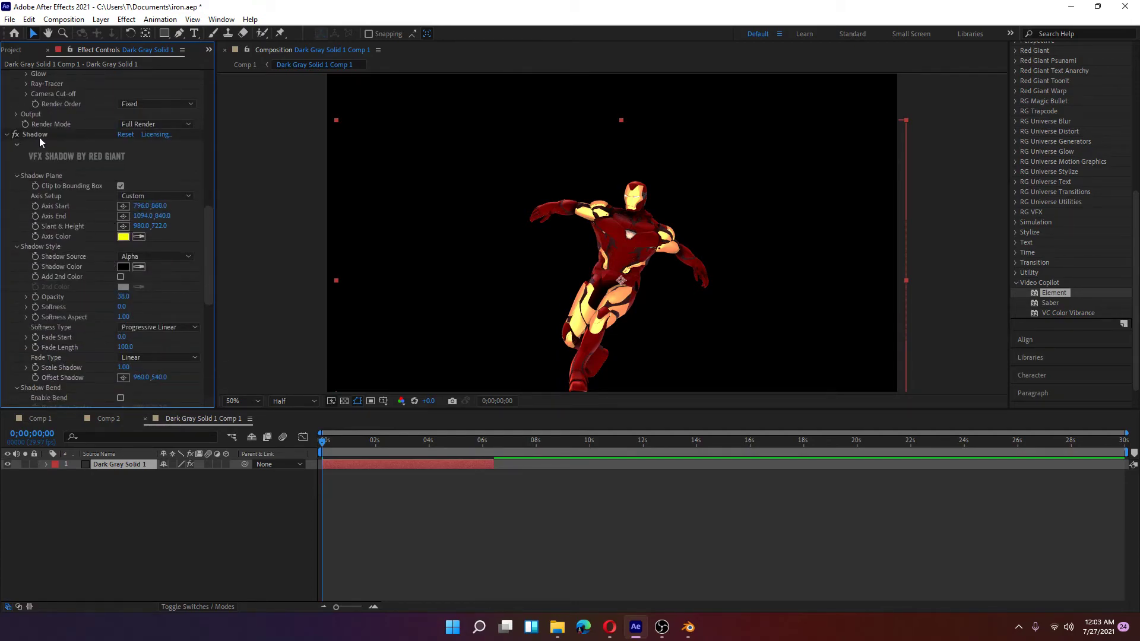
click(34, 135)
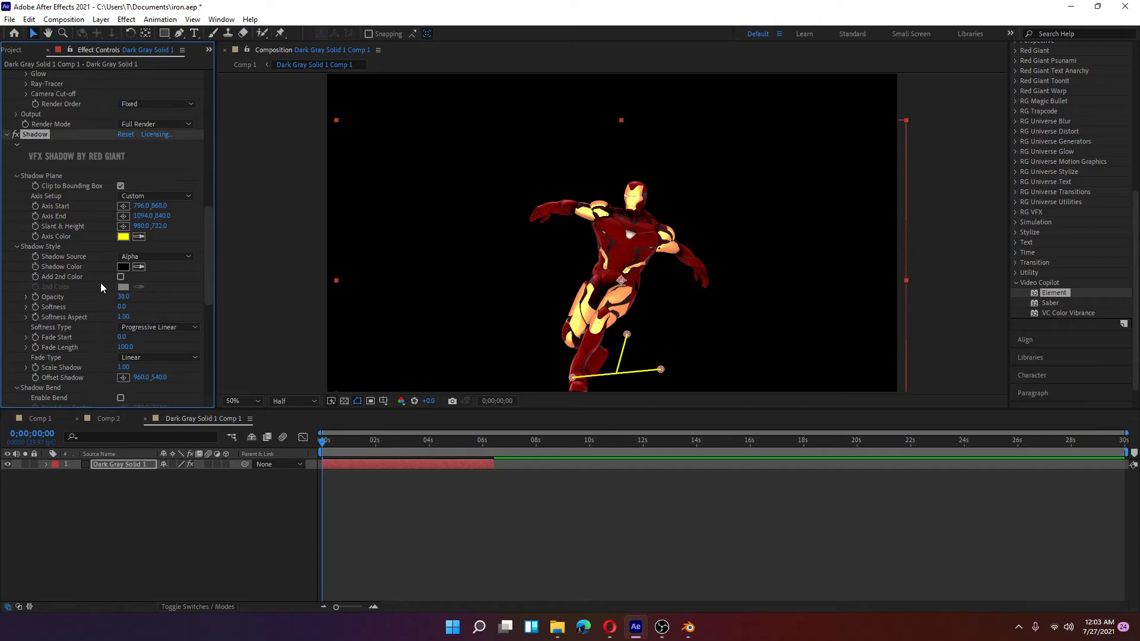
scroll(87, 233, down, 17)
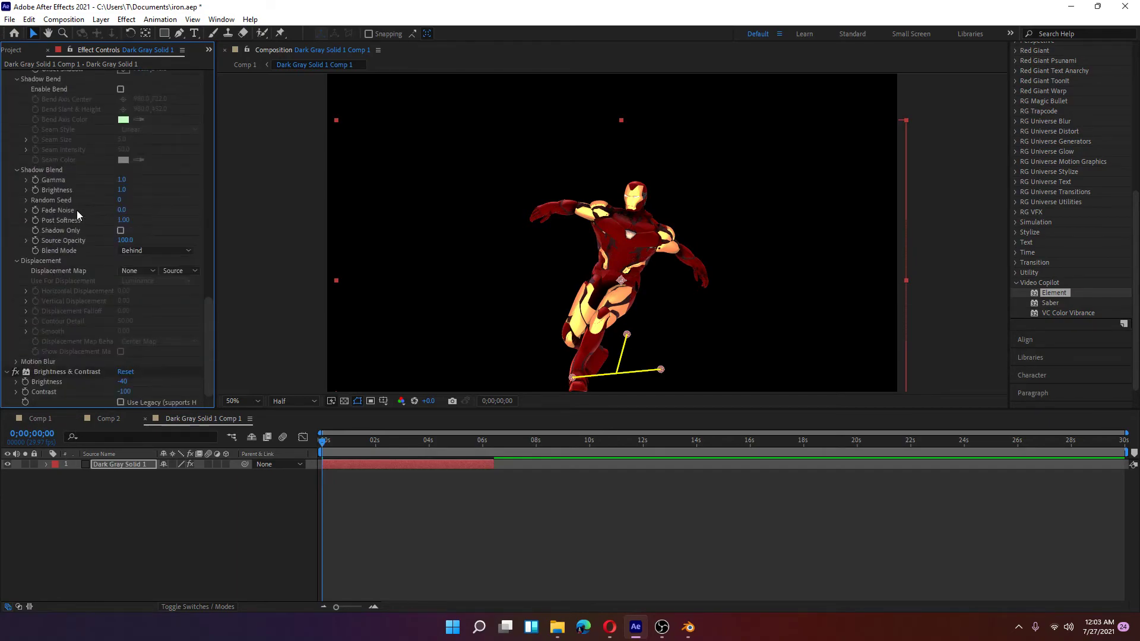
scroll(92, 313, up, 20)
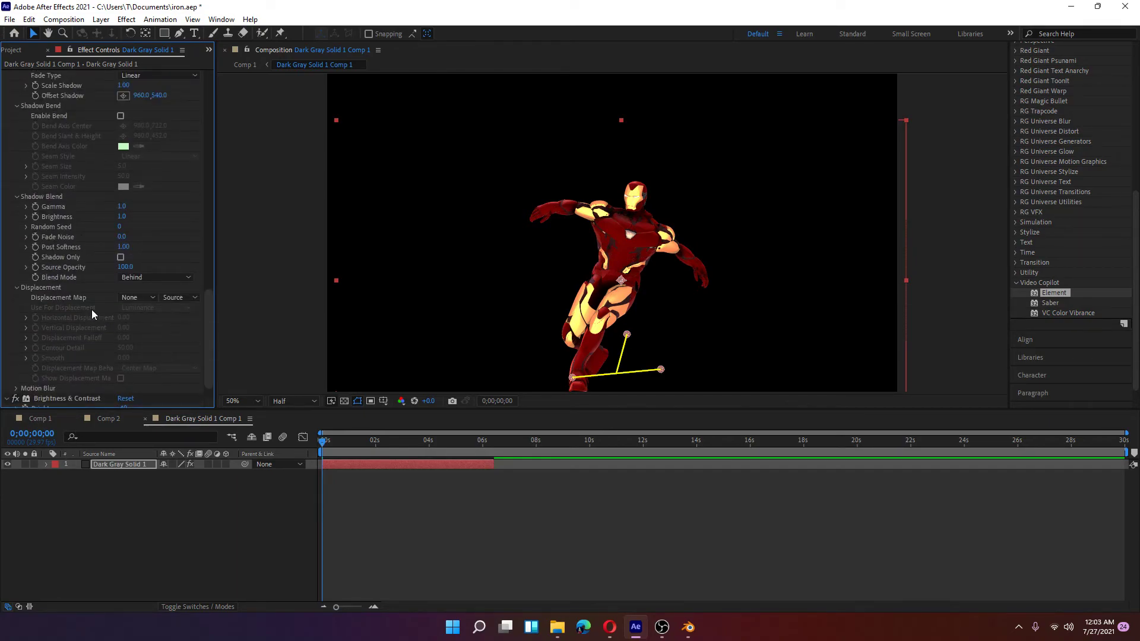
scroll(91, 308, up, 6)
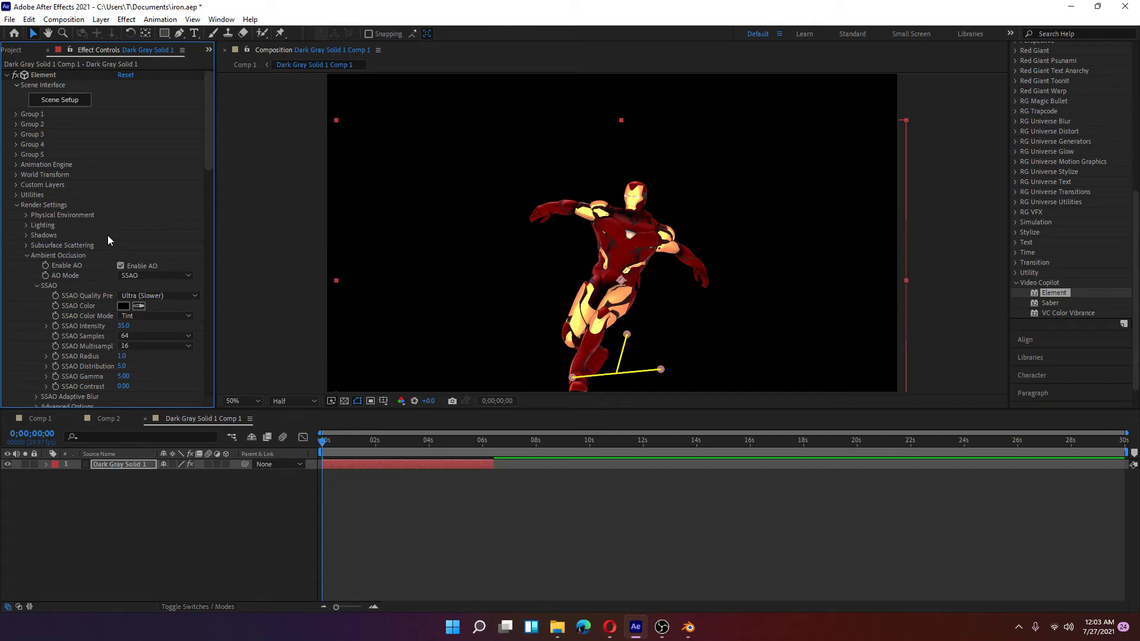
- Try a Physical Environment Exposure of 2.18 in Element's Render Settings, inspect the model, and return Exposure to 0
click(27, 225)
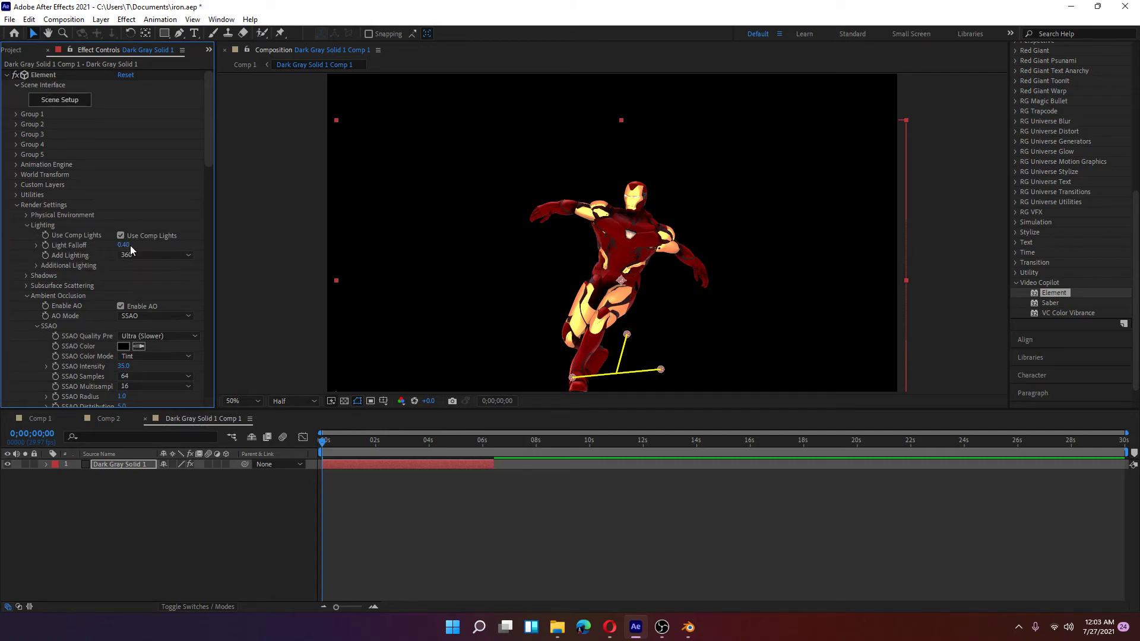
click(27, 214)
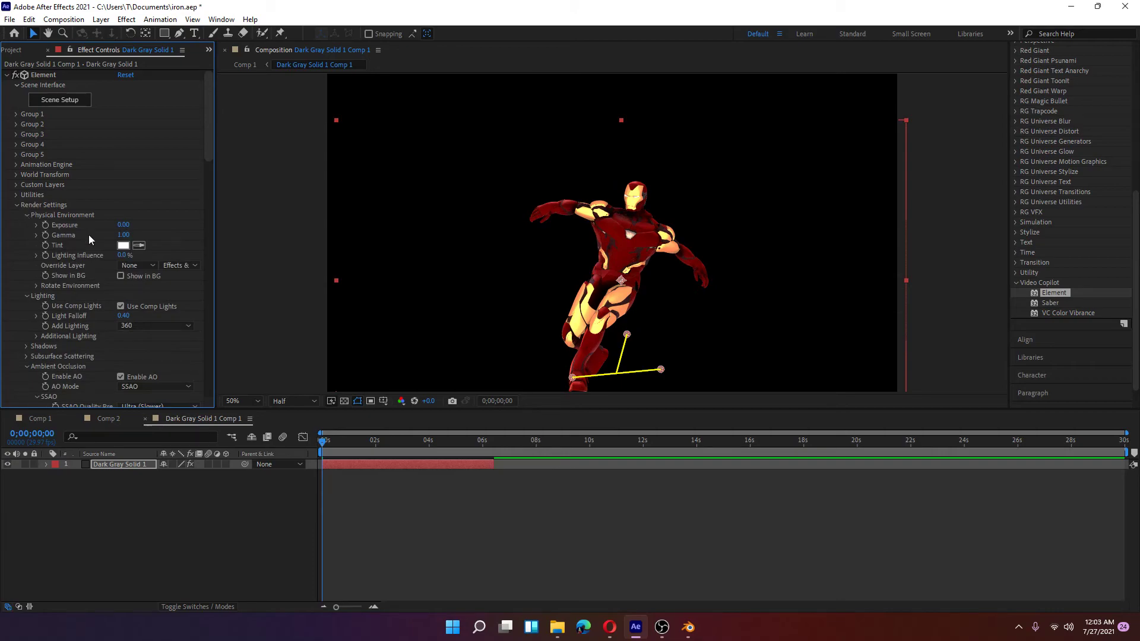
drag(123, 225, 175, 279)
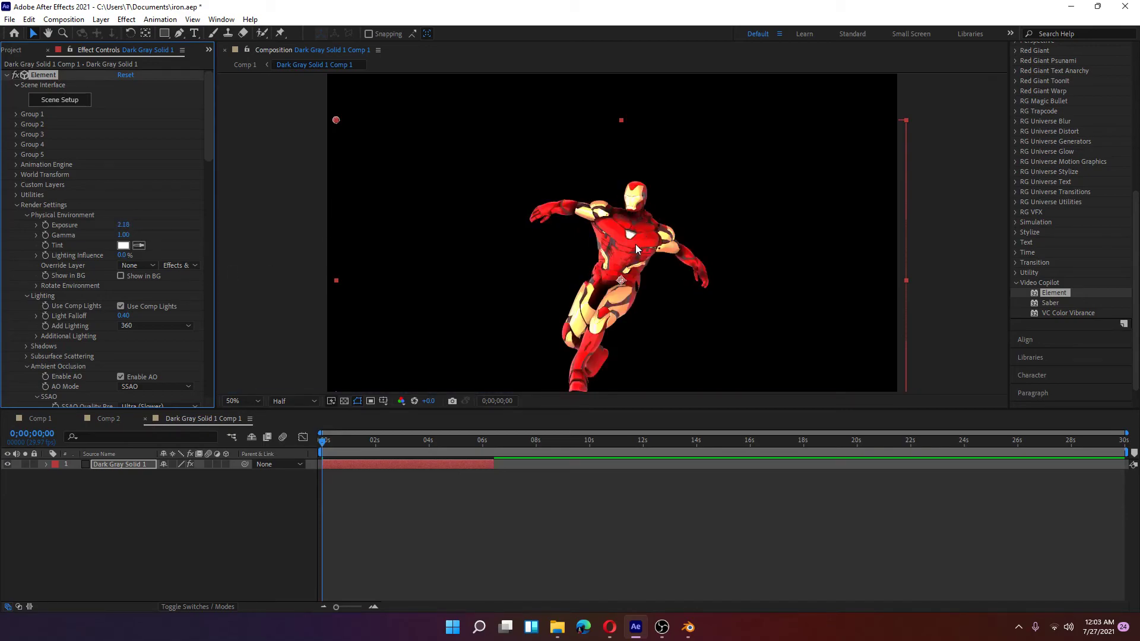
scroll(640, 250, up, 2)
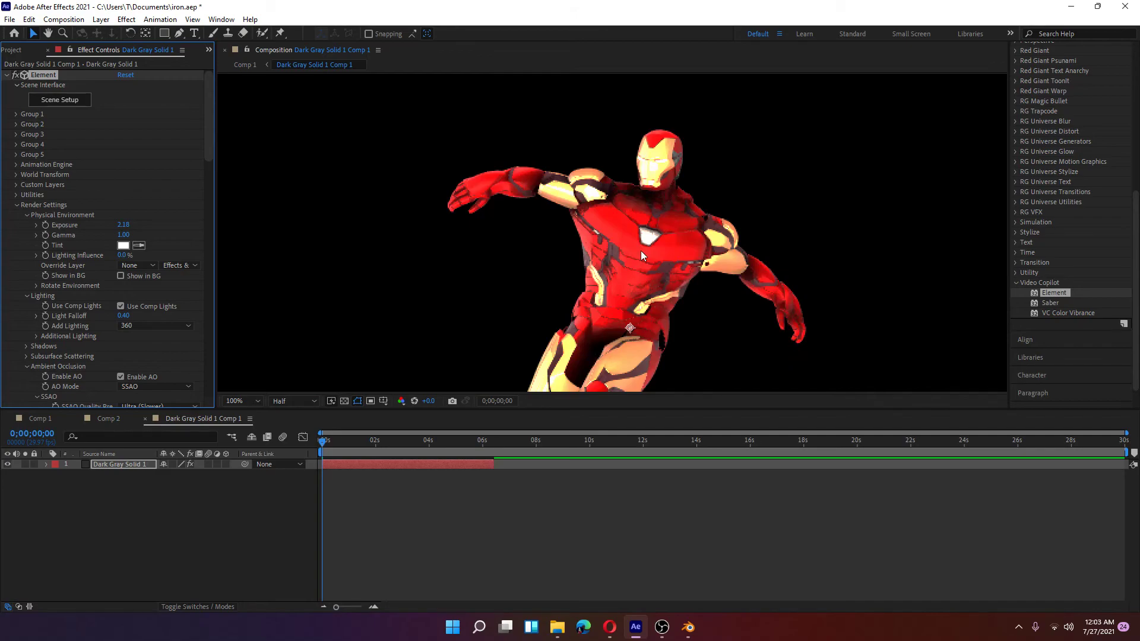
scroll(302, 297, down, 2)
click(123, 225)
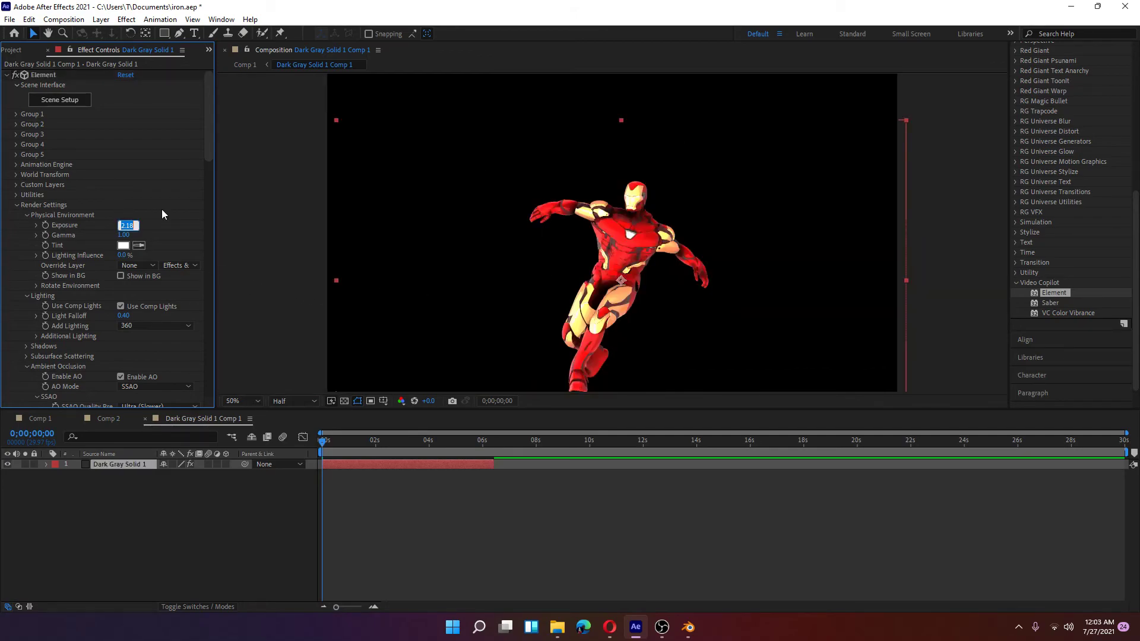
text(0)
key(Return)
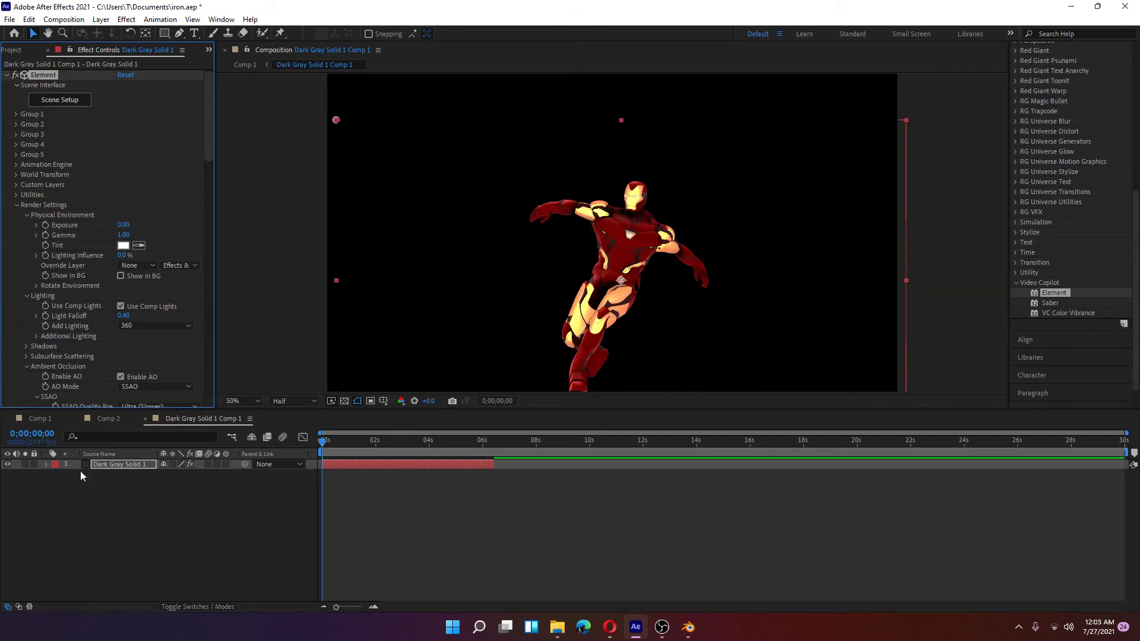
- Return to Comp 1, make Adjustment Layer 2, Spot Light 1 and DJI_0221.MP4 visible, and go to about three seconds
click(43, 419)
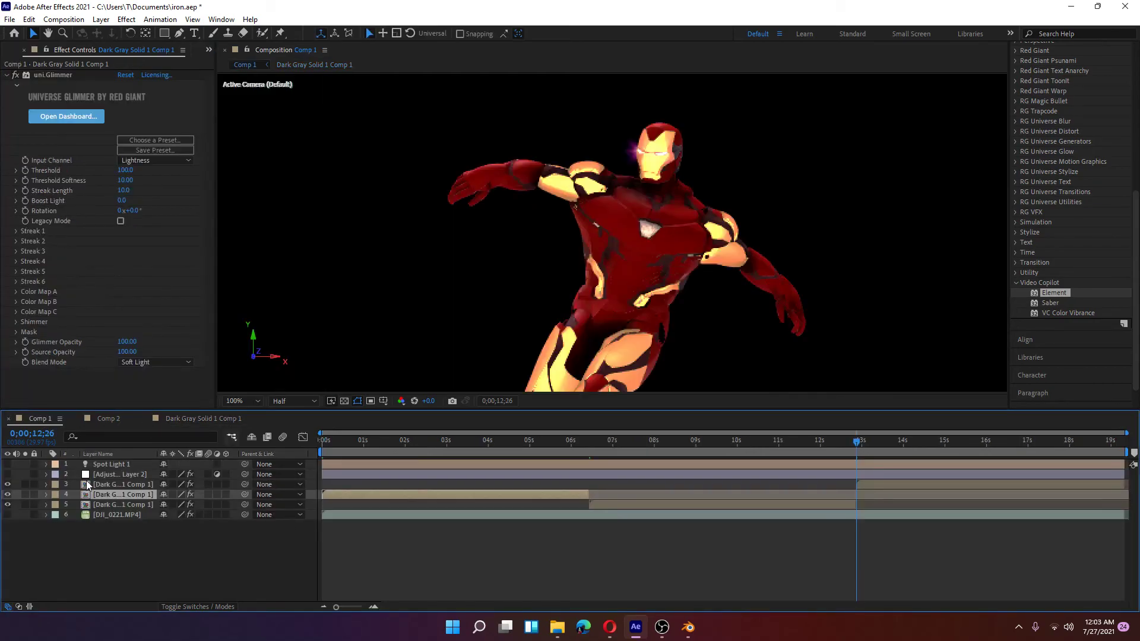
scroll(501, 280, down, 2)
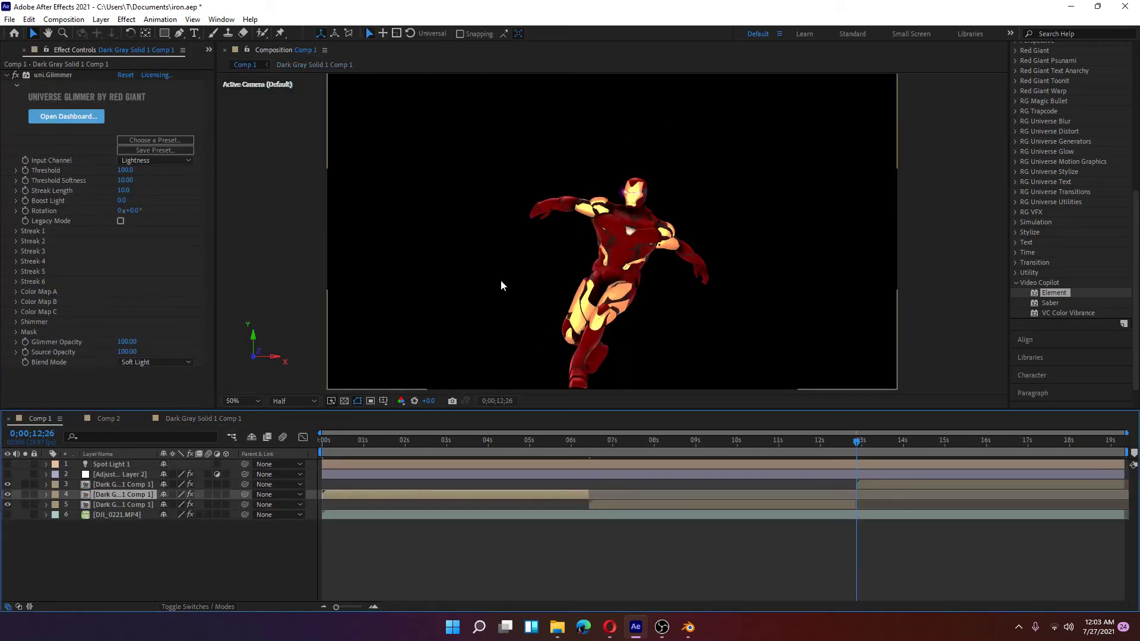
click(8, 474)
click(7, 464)
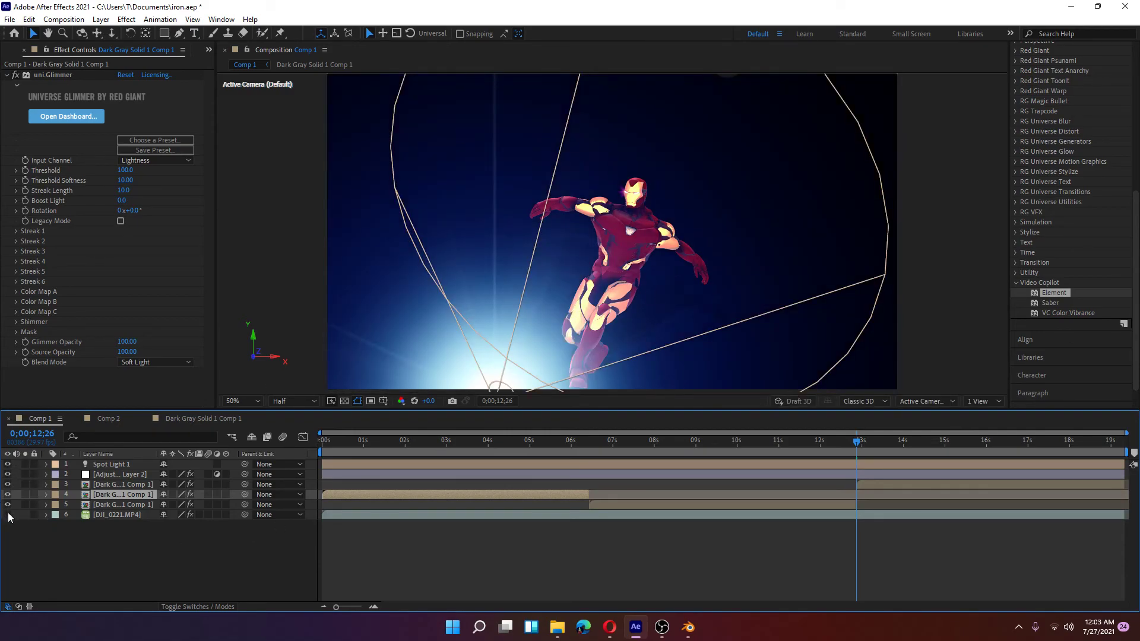
click(8, 514)
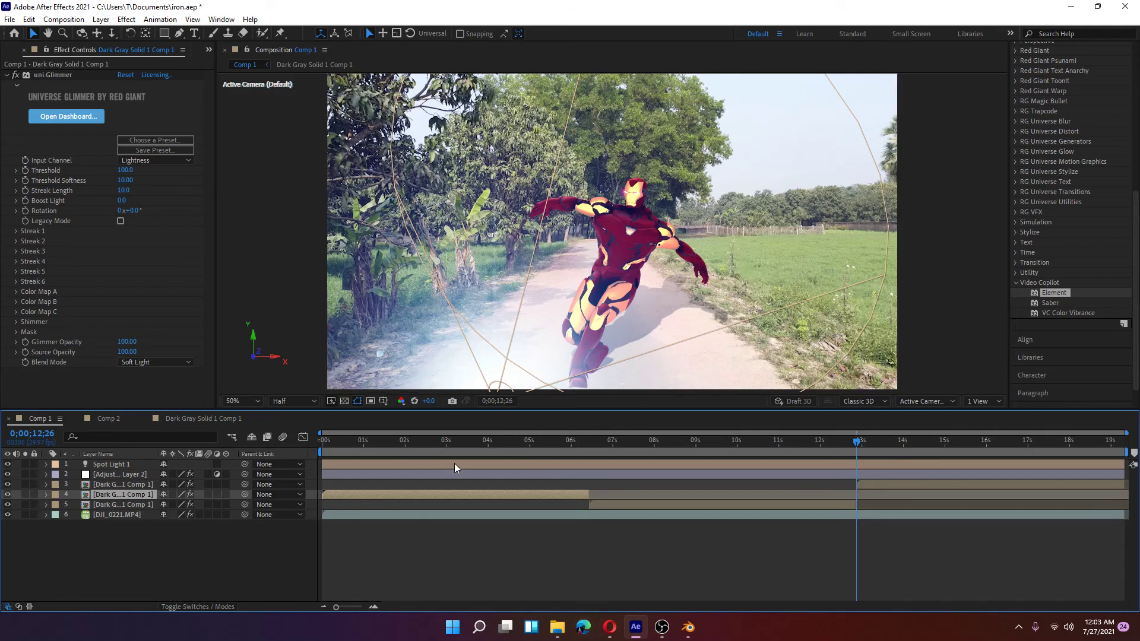
click(455, 441)
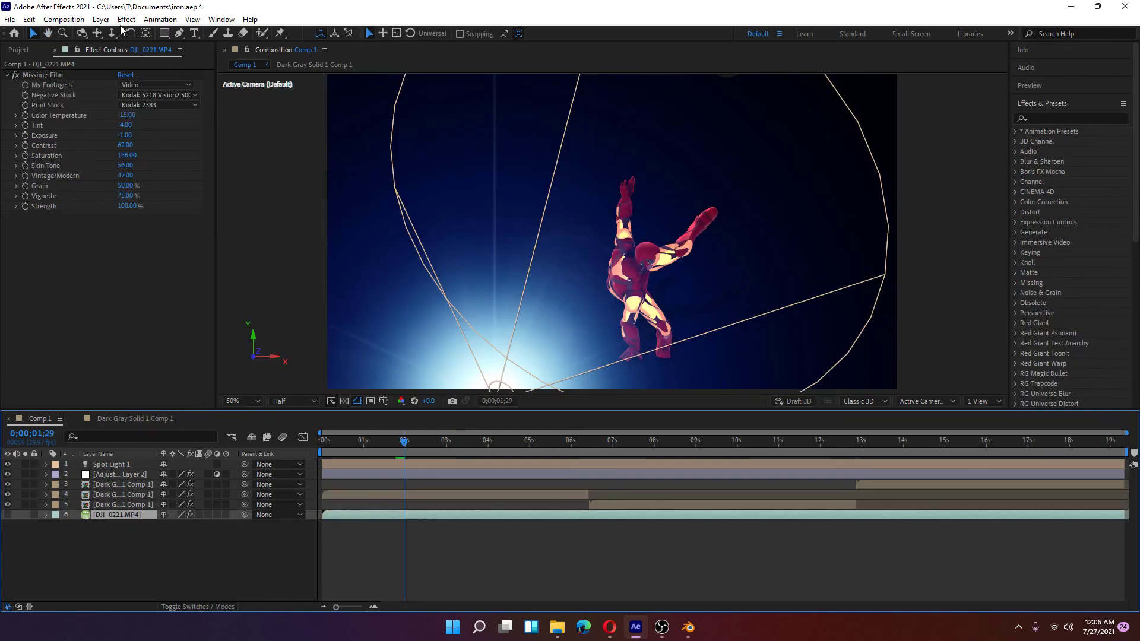
- Add a dark gray 1920 × 1080 px solid beneath DJI_0221.MP4 in Comp 1 and preview the animation from the first frame
click(104, 21)
mouse_move(144, 34)
click(314, 47)
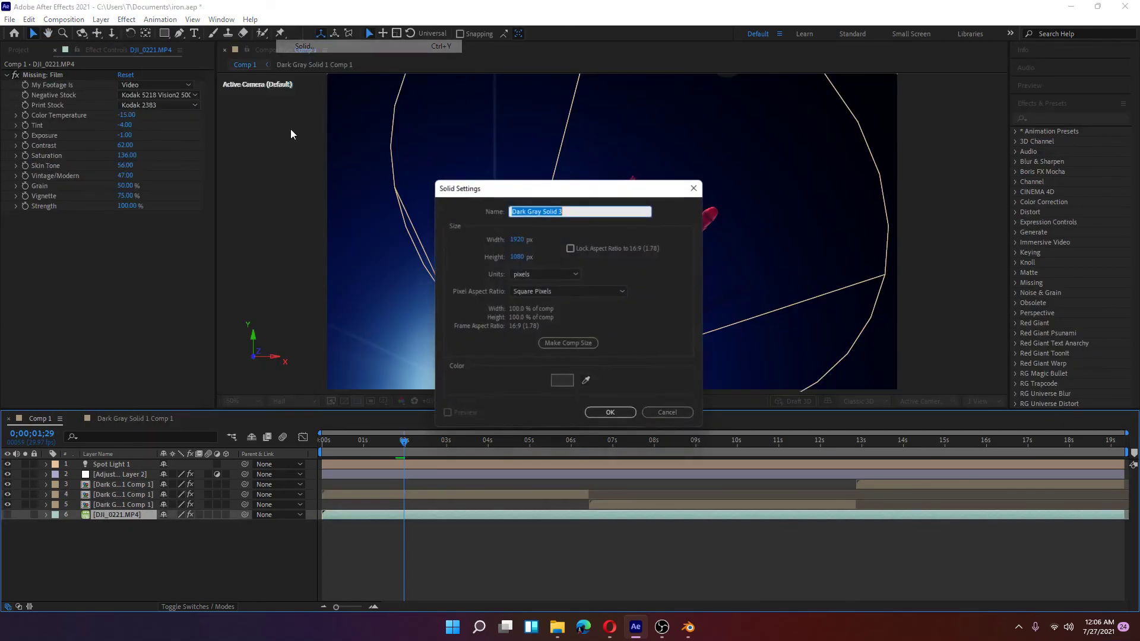
click(598, 419)
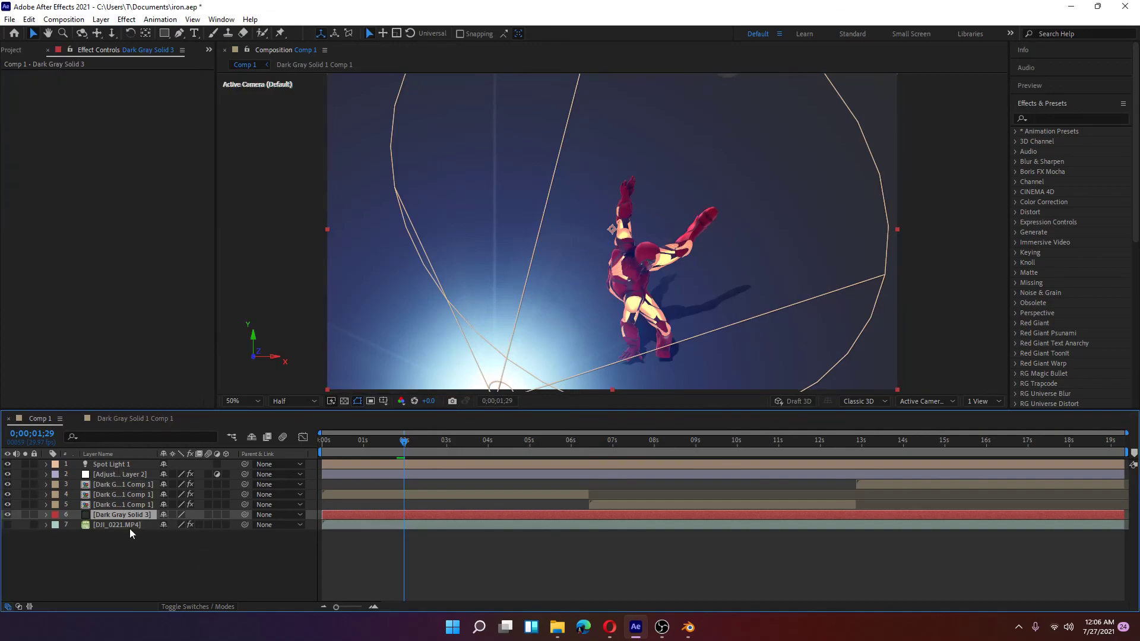
drag(110, 514, 110, 540)
key(Home)
key(space)
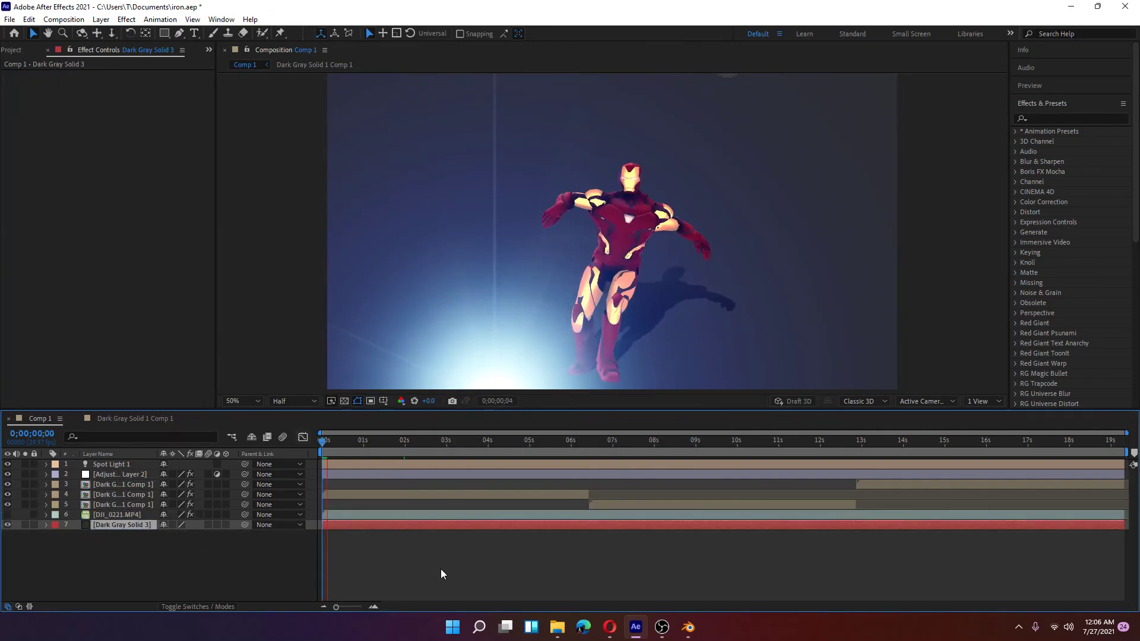